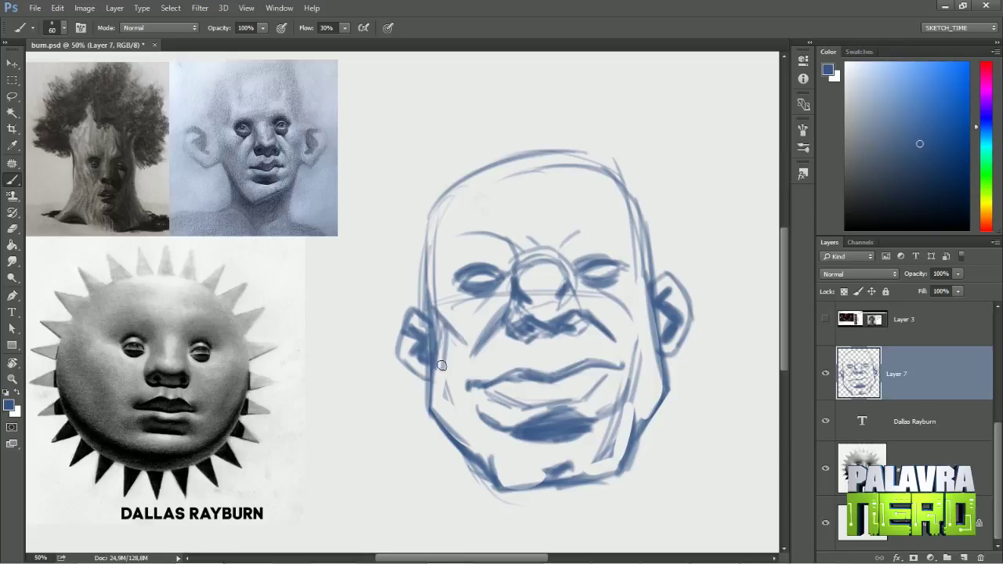
Enlarge the face sketch proportionally about its centre with a free transform.
{"action": "key", "text": "ctrl+t"}
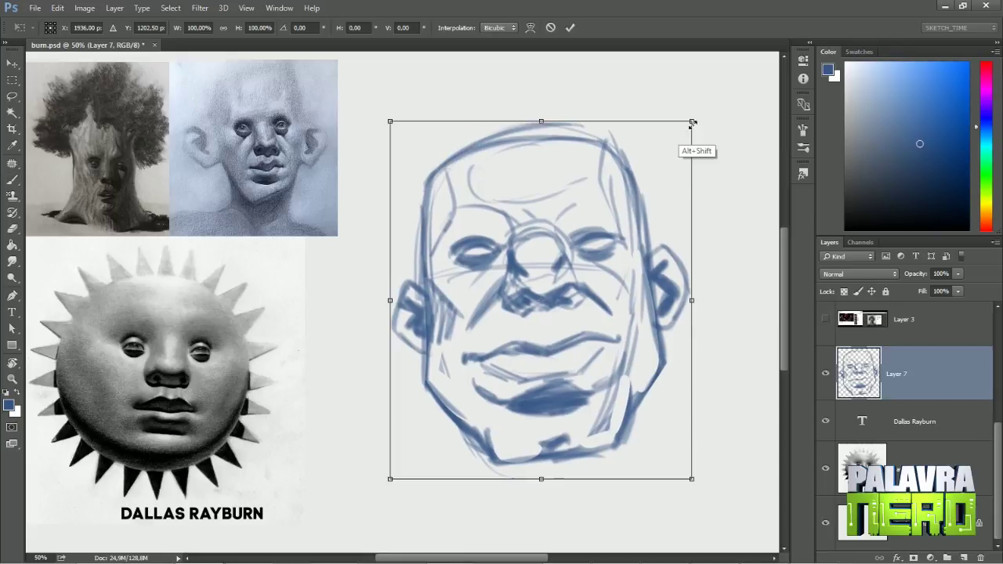
{"action": "left_click_drag", "start_coordinate": [694, 123], "coordinate": [710, 100]}
{"action": "key", "text": "Return"}
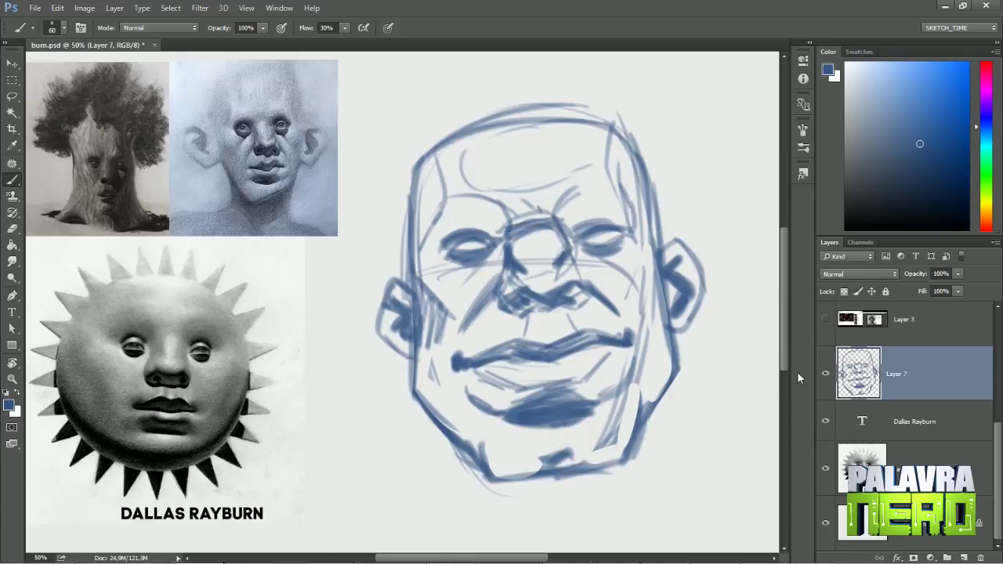
Fade the sketch layer to a faint guide and add a new empty layer above it for the shading.
{"action": "left_click", "coordinate": [920, 290]}
{"action": "left_click", "coordinate": [964, 557]}
{"action": "right_click", "coordinate": [599, 197]}
{"action": "key", "text": "Return"}
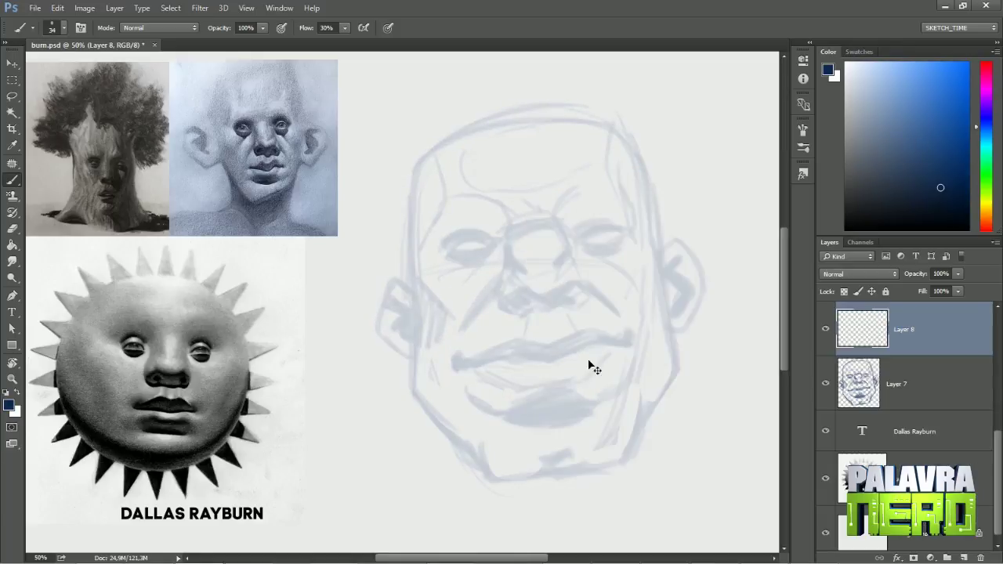
Shade both temples of the face on the new layer with a 191 px textured brush at 4% flow.
{"action": "right_click", "coordinate": [588, 365]}
{"action": "scroll", "coordinate": [600, 329], "scroll_direction": "up", "scroll_amount": 5}
{"action": "key", "text": "Return"}
{"action": "left_click", "coordinate": [344, 27]}
{"action": "left_click_drag", "start_coordinate": [343, 43], "coordinate": [323, 43]}
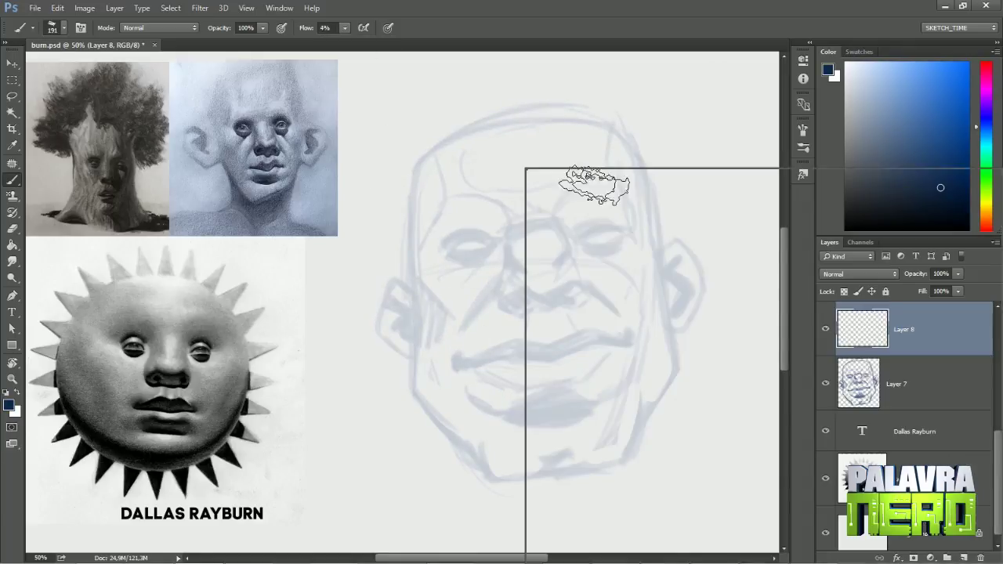
{"action": "left_click", "coordinate": [915, 342]}
{"action": "left_click_drag", "start_coordinate": [426, 163], "coordinate": [430, 235]}
{"action": "left_click_drag", "start_coordinate": [615, 141], "coordinate": [633, 174]}
{"action": "left_click", "coordinate": [633, 174], "text": "alt"}
Softly shade across the cheeks and around both eyes in grey with a 72 px brush.
{"action": "mouse_move", "coordinate": [420, 291]}
{"action": "left_mouse_down"}
{"action": "mouse_move", "coordinate": [531, 302]}
{"action": "mouse_move", "coordinate": [529, 329]}
{"action": "mouse_move", "coordinate": [502, 309]}
{"action": "mouse_move", "coordinate": [483, 349]}
{"action": "mouse_move", "coordinate": [582, 322]}
{"action": "mouse_move", "coordinate": [586, 281]}
{"action": "mouse_move", "coordinate": [625, 274]}
{"action": "mouse_move", "coordinate": [478, 263]}
{"action": "mouse_move", "coordinate": [420, 243]}
{"action": "mouse_move", "coordinate": [486, 239]}
{"action": "mouse_move", "coordinate": [439, 262]}
{"action": "mouse_move", "coordinate": [501, 237]}
{"action": "mouse_move", "coordinate": [462, 187]}
{"action": "mouse_move", "coordinate": [634, 228]}
{"action": "mouse_move", "coordinate": [525, 262]}
{"action": "mouse_move", "coordinate": [525, 286]}
{"action": "mouse_move", "coordinate": [504, 298]}
{"action": "mouse_move", "coordinate": [523, 302]}
{"action": "mouse_move", "coordinate": [461, 363]}
{"action": "mouse_move", "coordinate": [563, 349]}
{"action": "mouse_move", "coordinate": [495, 365]}
{"action": "mouse_move", "coordinate": [492, 386]}
{"action": "mouse_move", "coordinate": [557, 399]}
{"action": "mouse_move", "coordinate": [596, 379]}
{"action": "mouse_move", "coordinate": [565, 398]}
{"action": "mouse_move", "coordinate": [540, 462]}
{"action": "mouse_move", "coordinate": [422, 376]}
{"action": "mouse_move", "coordinate": [459, 431]}
{"action": "mouse_move", "coordinate": [521, 461]}
{"action": "mouse_move", "coordinate": [555, 453]}
{"action": "mouse_move", "coordinate": [607, 459]}
{"action": "mouse_move", "coordinate": [669, 377]}
{"action": "mouse_move", "coordinate": [579, 293]}
{"action": "left_mouse_up"}
{"action": "right_click", "coordinate": [489, 313]}
{"action": "type", "text": "72"}
{"action": "key", "text": "Return"}
{"action": "mouse_move", "coordinate": [470, 257]}
{"action": "left_mouse_down"}
{"action": "mouse_move", "coordinate": [628, 228]}
{"action": "mouse_move", "coordinate": [617, 249]}
{"action": "mouse_move", "coordinate": [627, 207]}
{"action": "left_mouse_up"}
{"action": "right_click", "coordinate": [603, 239]}
Shade the underside of the nose, strengthen the mouth line and its corners, and shade the inside of both ears.
{"action": "mouse_move", "coordinate": [509, 298]}
{"action": "left_mouse_down"}
{"action": "mouse_move", "coordinate": [575, 282]}
{"action": "mouse_move", "coordinate": [565, 297]}
{"action": "mouse_move", "coordinate": [521, 306]}
{"action": "mouse_move", "coordinate": [535, 300]}
{"action": "mouse_move", "coordinate": [553, 320]}
{"action": "left_mouse_up"}
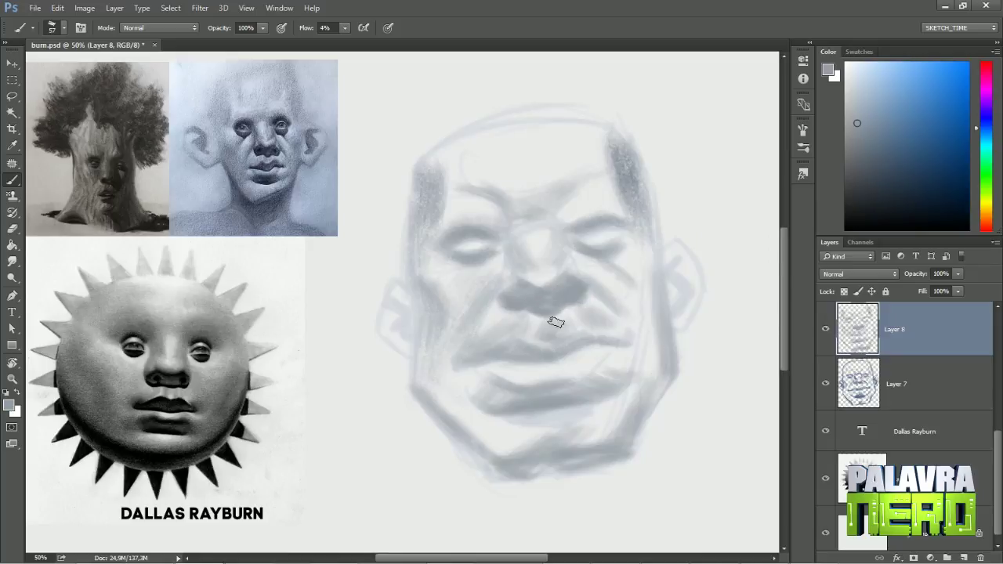
{"action": "right_click", "coordinate": [553, 320]}
{"action": "left_click_drag", "start_coordinate": [475, 358], "coordinate": [553, 351]}
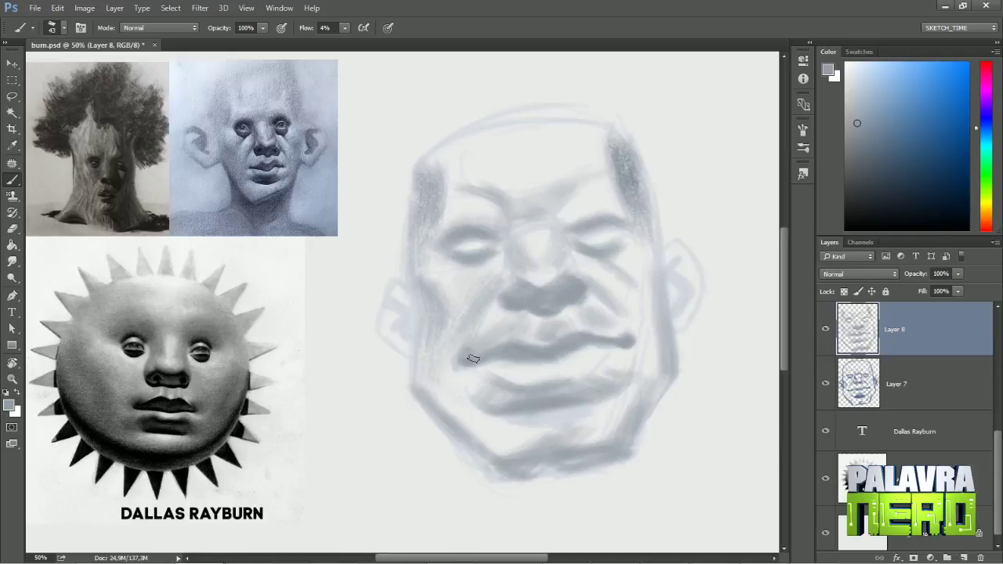
{"action": "left_click_drag", "start_coordinate": [473, 358], "coordinate": [609, 347]}
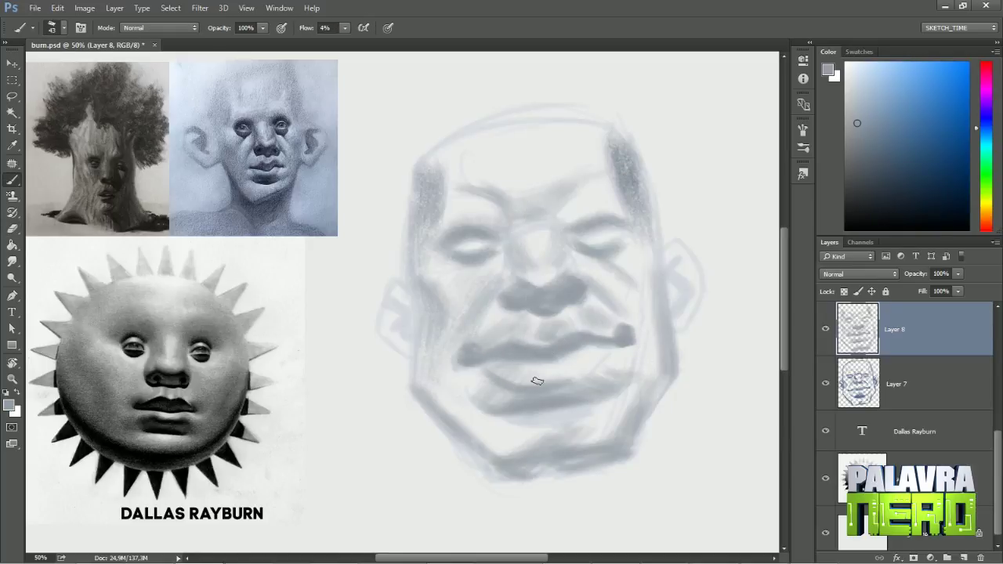
{"action": "mouse_move", "coordinate": [387, 293]}
{"action": "left_mouse_down"}
{"action": "mouse_move", "coordinate": [385, 330]}
{"action": "mouse_move", "coordinate": [412, 356]}
{"action": "left_mouse_up"}
{"action": "mouse_move", "coordinate": [679, 266]}
{"action": "left_mouse_down"}
{"action": "mouse_move", "coordinate": [666, 314]}
{"action": "mouse_move", "coordinate": [673, 255]}
{"action": "mouse_move", "coordinate": [693, 281]}
{"action": "left_mouse_up"}
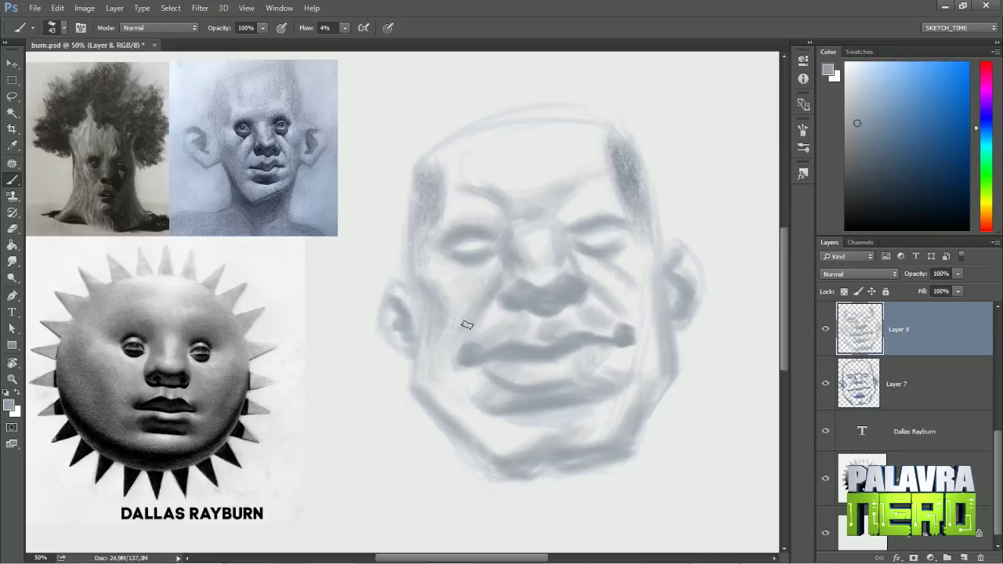
Add broad soft grey shading over the cheeks, jaw and forehead with a 167 px brush.
{"action": "right_click", "coordinate": [467, 325]}
{"action": "key", "text": "Return"}
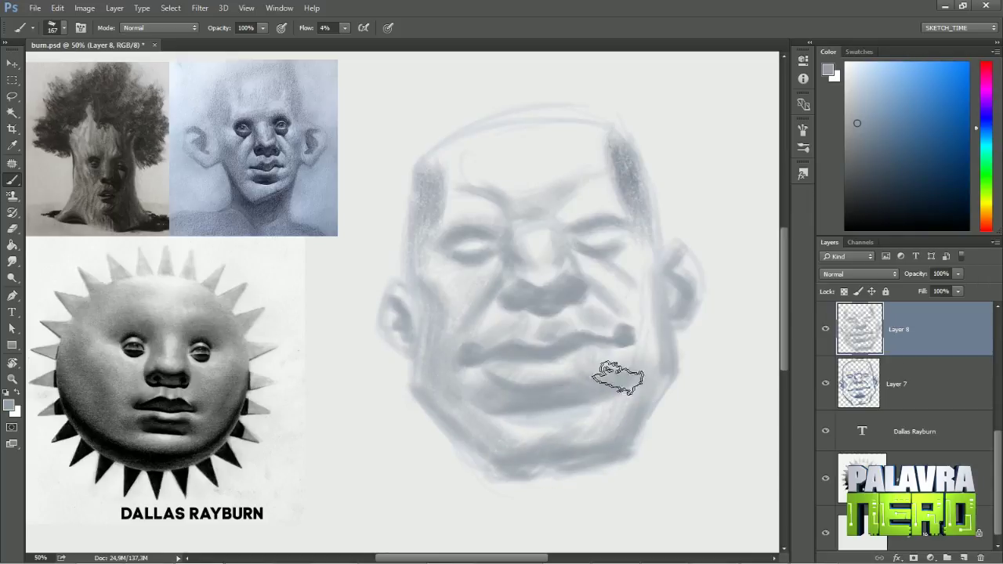
{"action": "left_click_drag", "start_coordinate": [627, 329], "coordinate": [656, 363]}
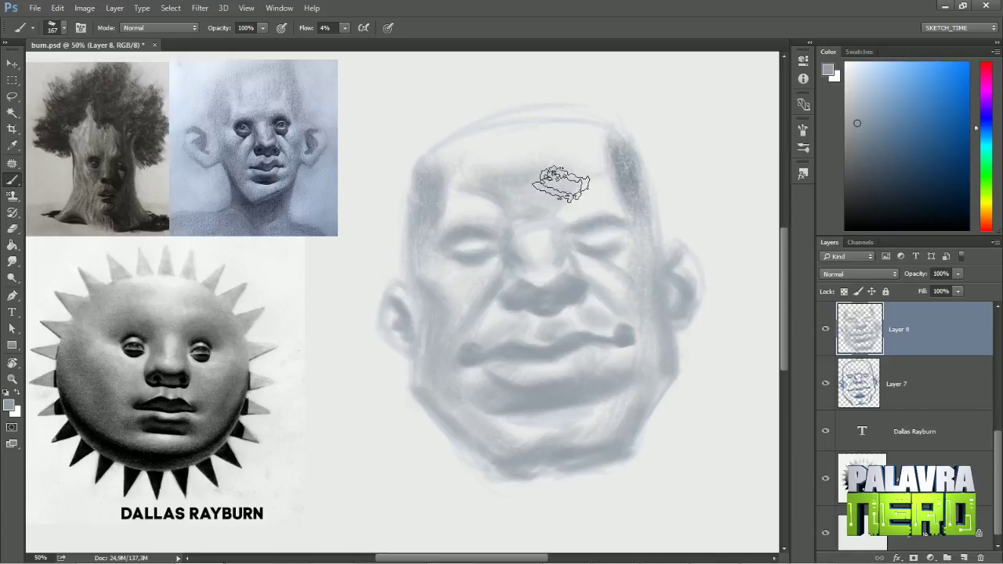
Add a new layer and prepare a near-black 17 px Chalk 2 brush at 29% flow.
{"action": "right_click", "coordinate": [561, 184]}
{"action": "double_click", "coordinate": [823, 139]}
{"action": "right_click", "coordinate": [561, 184]}
{"action": "key", "text": "Return"}
{"action": "key", "text": "ctrl+shift+alt+n"}
{"action": "left_click", "coordinate": [929, 215]}
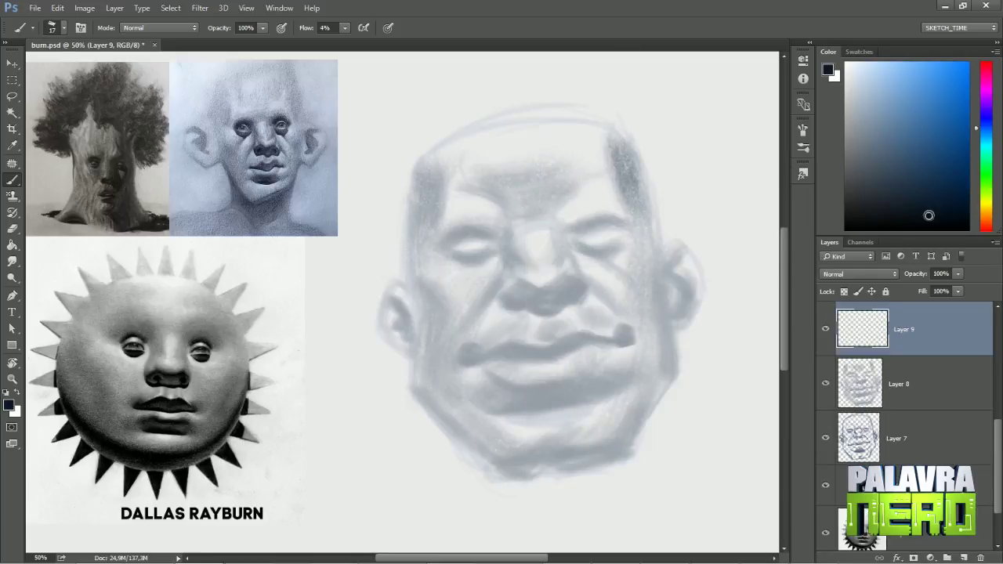
{"action": "left_click_drag", "start_coordinate": [344, 28], "coordinate": [359, 43]}
{"action": "right_click", "coordinate": [569, 299]}
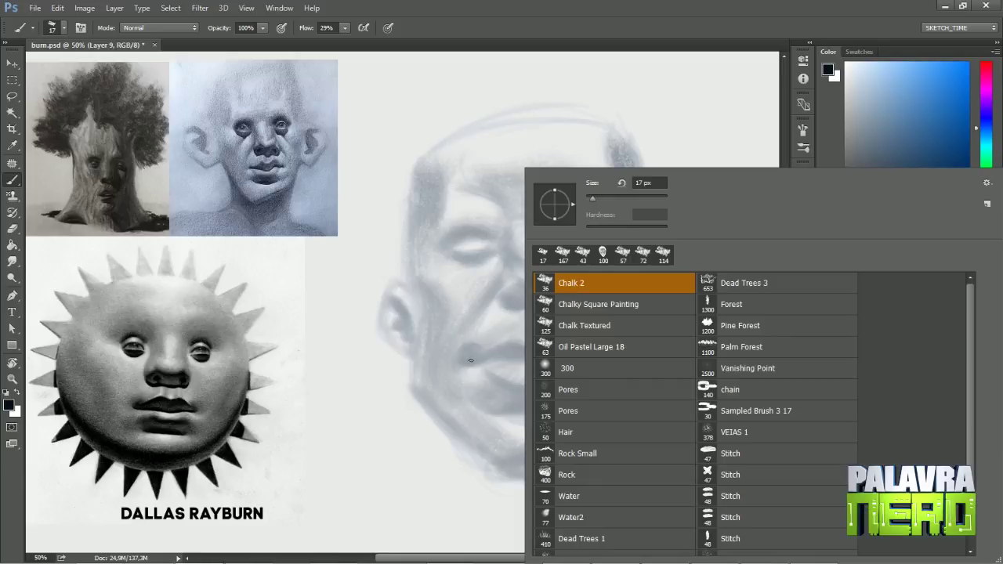
{"action": "key", "text": "Return"}
Paint the dark line between the lips and smudge its upper edge softly into the upper lip.
{"action": "mouse_move", "coordinate": [470, 359]}
{"action": "left_mouse_down"}
{"action": "mouse_move", "coordinate": [584, 332]}
{"action": "mouse_move", "coordinate": [612, 335]}
{"action": "left_mouse_up"}
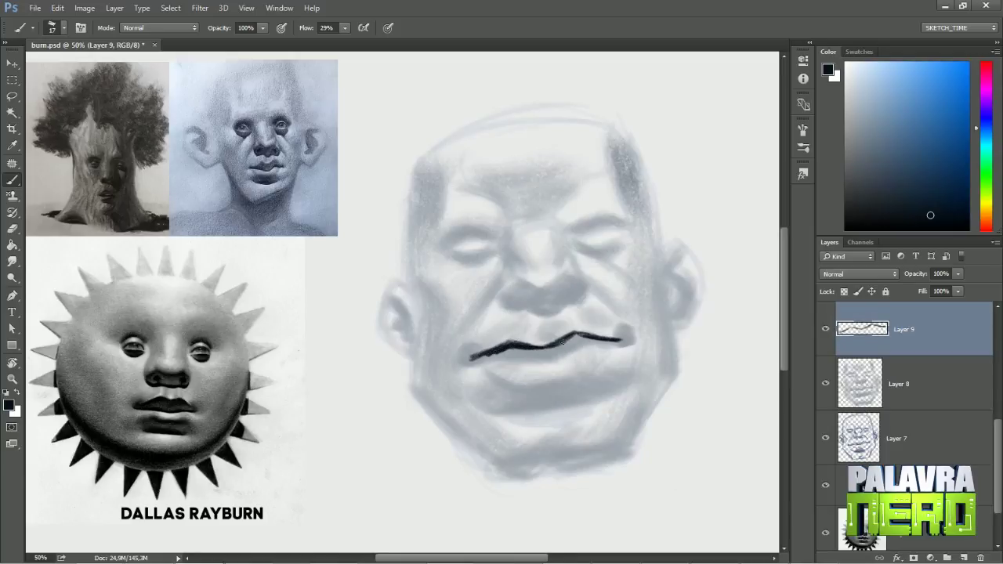
{"action": "right_click", "coordinate": [464, 358]}
{"action": "key", "text": "Return"}
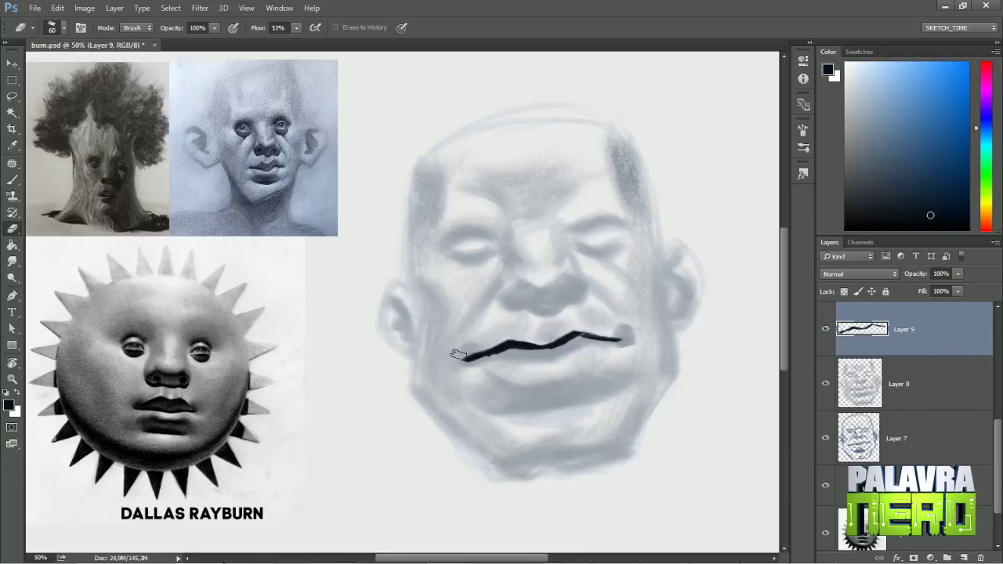
{"action": "key", "text": "r"}
{"action": "right_click", "coordinate": [482, 359]}
{"action": "key", "text": "Return"}
{"action": "mouse_move", "coordinate": [486, 357]}
{"action": "left_mouse_down"}
{"action": "mouse_move", "coordinate": [623, 335]}
{"action": "mouse_move", "coordinate": [610, 294]}
{"action": "left_mouse_up"}
{"action": "key", "text": "r"}
{"action": "left_click", "coordinate": [611, 310]}
Outline the upper lip in near-black and fill it with dark tone using a 30 px brush.
{"action": "key", "text": "b"}
{"action": "left_click_drag", "start_coordinate": [517, 348], "coordinate": [481, 356]}
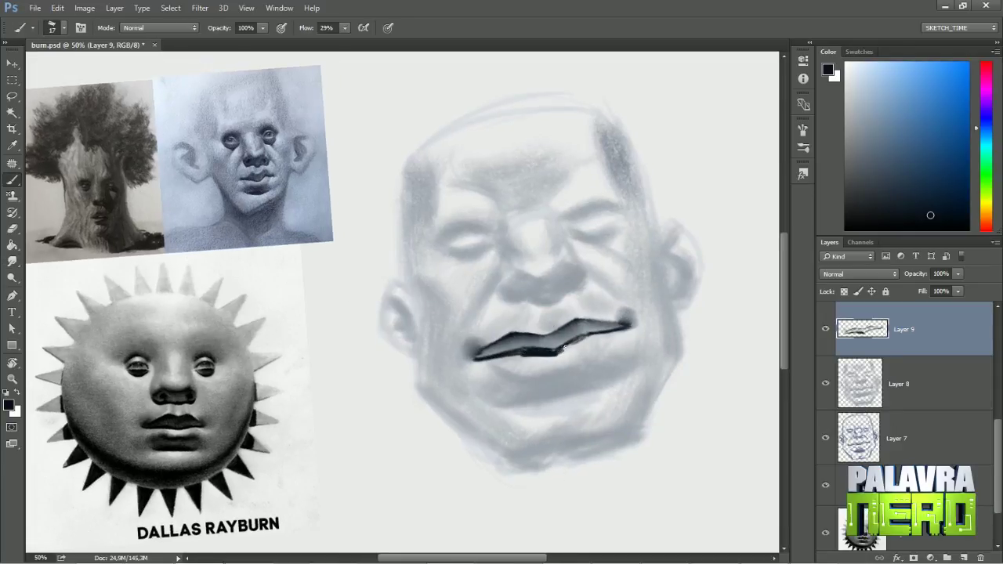
{"action": "left_click_drag", "start_coordinate": [564, 348], "coordinate": [613, 331]}
{"action": "left_click_drag", "start_coordinate": [498, 356], "coordinate": [505, 262]}
{"action": "right_click", "coordinate": [522, 168]}
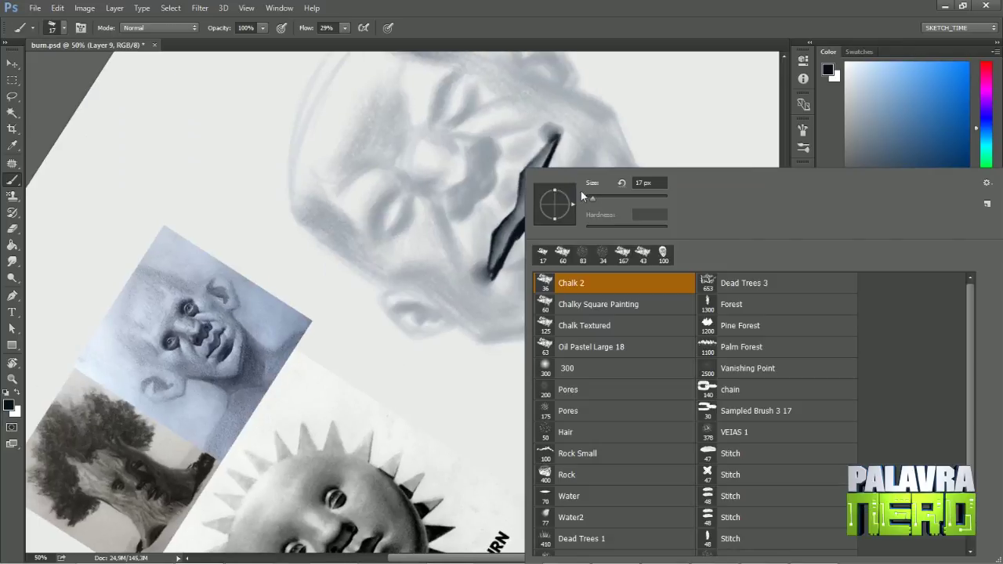
{"action": "key", "text": "Escape"}
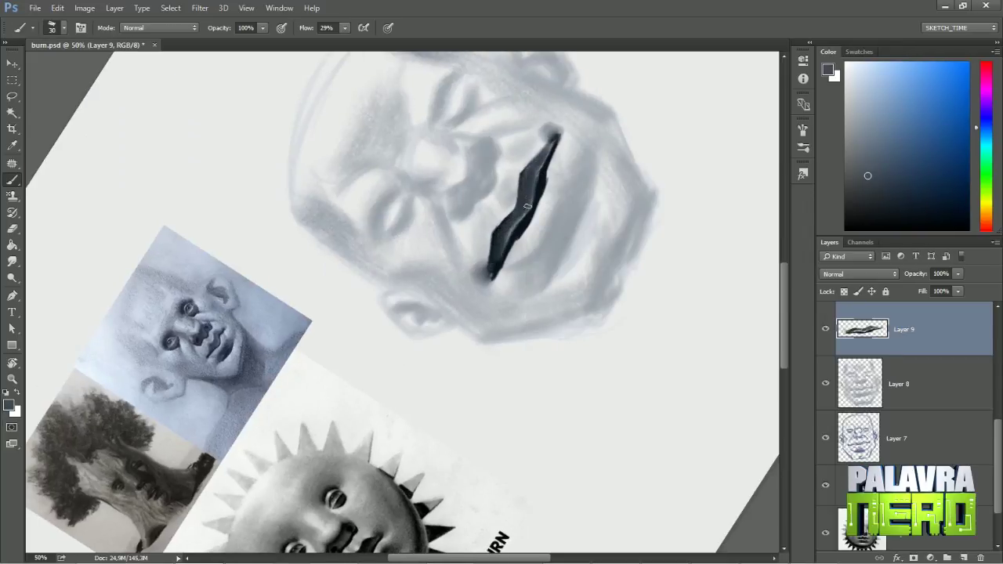
{"action": "key", "text": "Escape"}
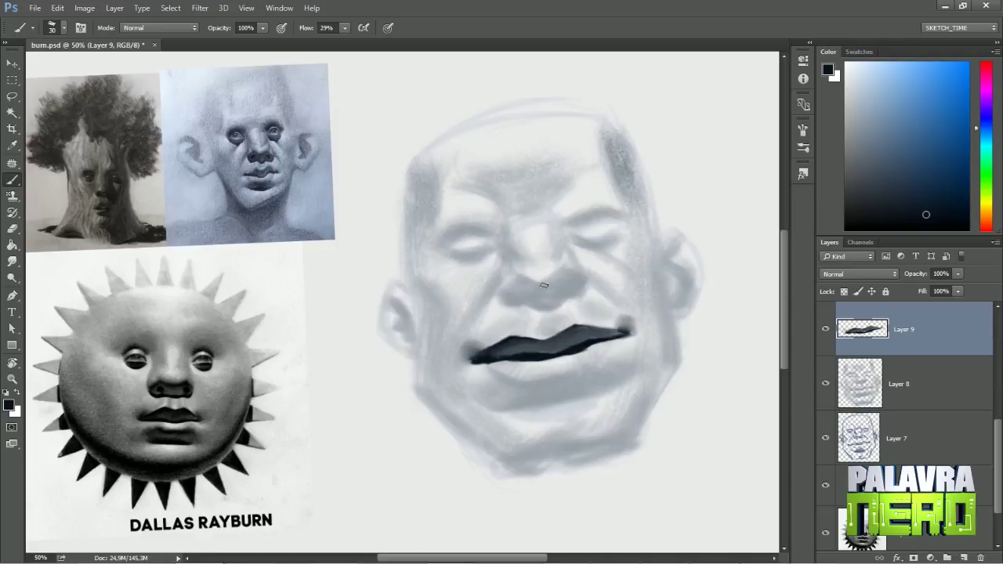
Paint the nostrils and the lower contour of the nose in near-black with a 24 px brush and soften the edges.
{"action": "key", "text": "bracketleft"}
{"action": "left_click", "coordinate": [518, 293]}
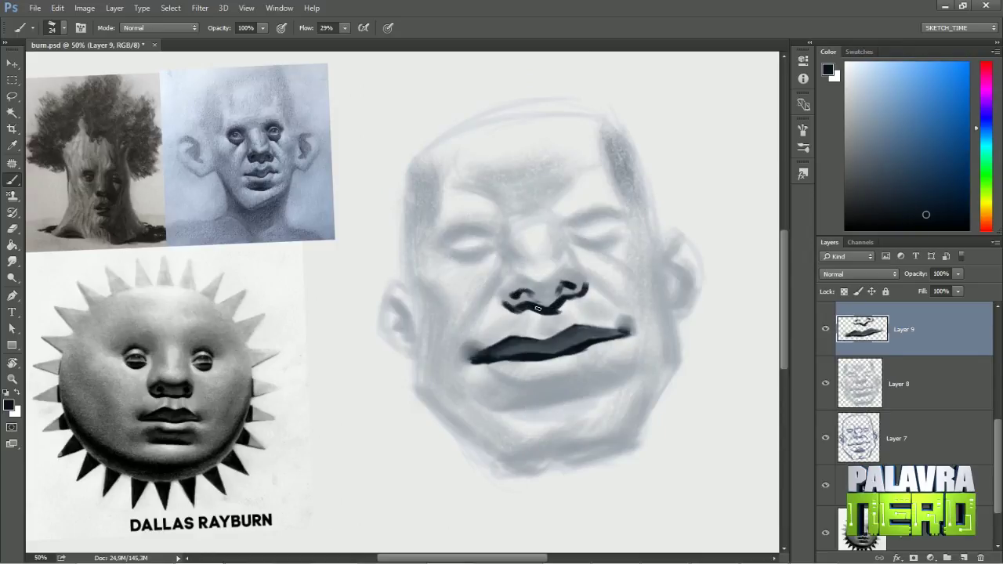
{"action": "key", "text": "r"}
{"action": "mouse_move", "coordinate": [502, 296]}
{"action": "left_mouse_down"}
{"action": "mouse_move", "coordinate": [521, 278]}
{"action": "mouse_move", "coordinate": [584, 268]}
{"action": "left_mouse_up"}
{"action": "key", "text": "r"}
{"action": "left_click_drag", "start_coordinate": [505, 267], "coordinate": [474, 218]}
{"action": "key", "text": "b"}
Fill the underside of the nose with a dark tone sampled from the upper lip and blend it.
{"action": "left_click", "coordinate": [515, 298], "text": "alt"}
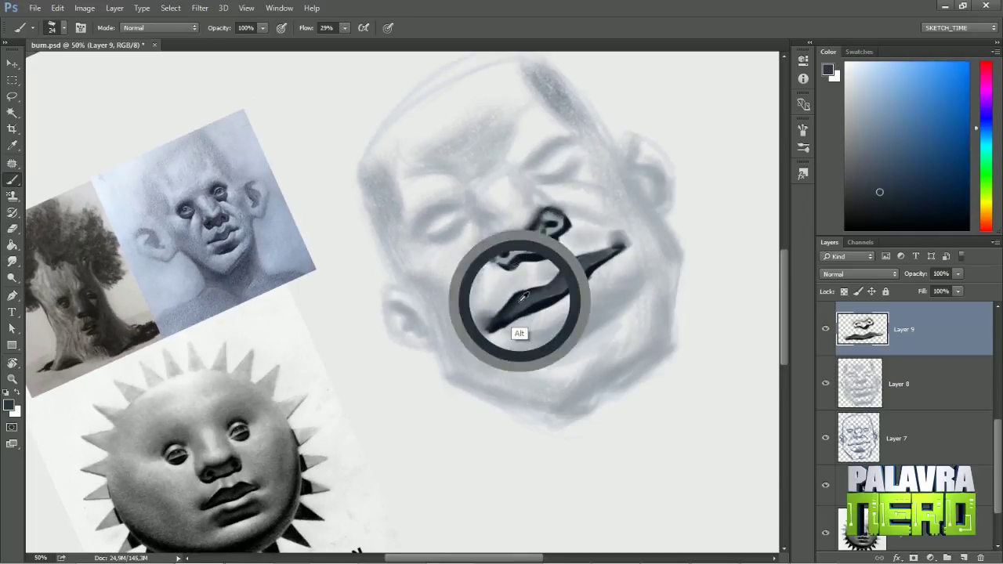
{"action": "mouse_move", "coordinate": [532, 252]}
{"action": "left_mouse_down"}
{"action": "mouse_move", "coordinate": [510, 239]}
{"action": "mouse_move", "coordinate": [532, 248]}
{"action": "mouse_move", "coordinate": [505, 262]}
{"action": "mouse_move", "coordinate": [547, 239]}
{"action": "left_mouse_up"}
{"action": "key", "text": "r"}
{"action": "key", "text": "b"}
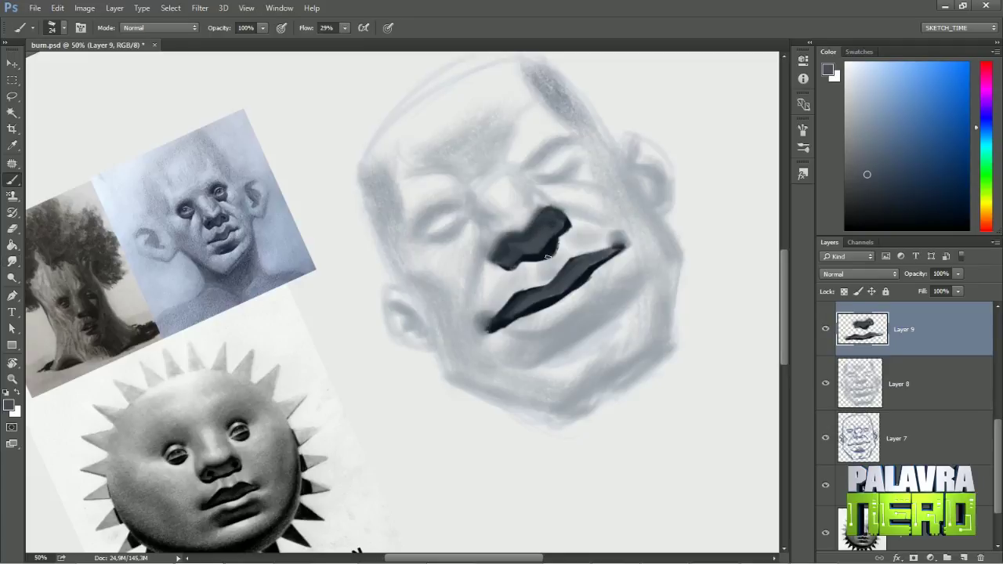
{"action": "key", "text": "bracketleft"}
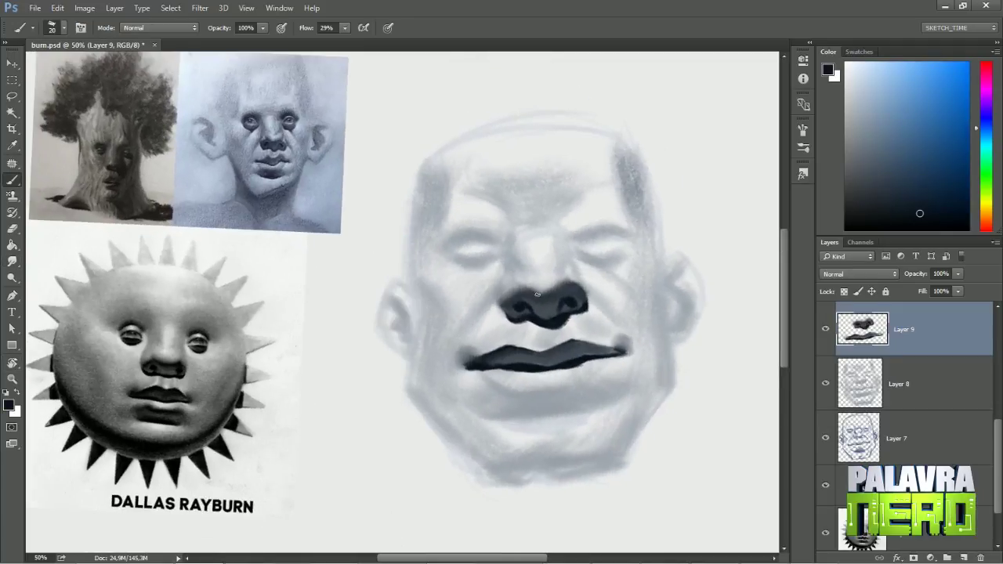
Darken the grey shading on Layer 8 with a Levels adjustment.
{"action": "key", "text": "alt+bracketleft"}
{"action": "key", "text": "ctrl+l"}
{"action": "left_click_drag", "start_coordinate": [501, 103], "coordinate": [768, 192]}
{"action": "left_click_drag", "start_coordinate": [657, 334], "coordinate": [691, 334]}
{"action": "key", "text": "Return"}
{"action": "key", "text": "alt+bracketright"}
Paint dark upper and lower lid contours on both eyes on Layer 9 with a 20 px brush and soften them.
{"action": "key", "text": "b"}
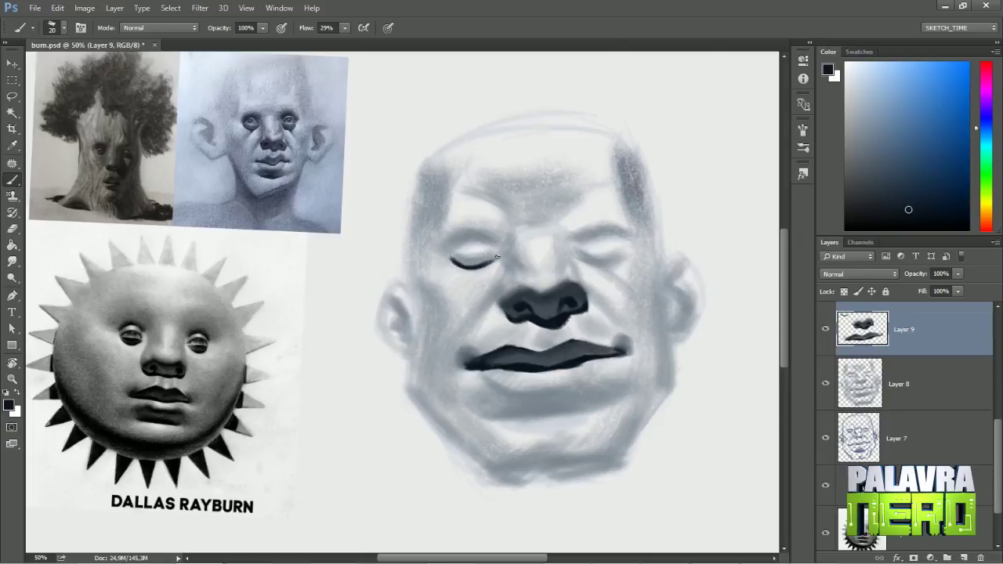
{"action": "left_click_drag", "start_coordinate": [575, 257], "coordinate": [628, 251]}
{"action": "left_click_drag", "start_coordinate": [443, 249], "coordinate": [500, 243]}
{"action": "left_click_drag", "start_coordinate": [571, 246], "coordinate": [629, 250]}
{"action": "key", "text": "r"}
{"action": "key", "text": "b"}
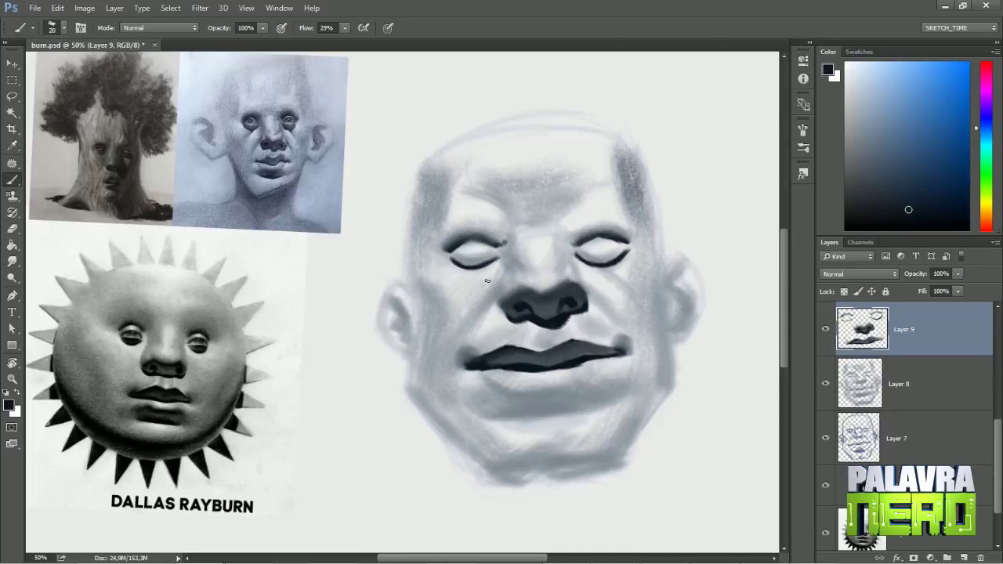
Define the thin upper lid edges with a 12 px brush and tone the dark lower halves of both eyeballs.
{"action": "right_click", "coordinate": [508, 198]}
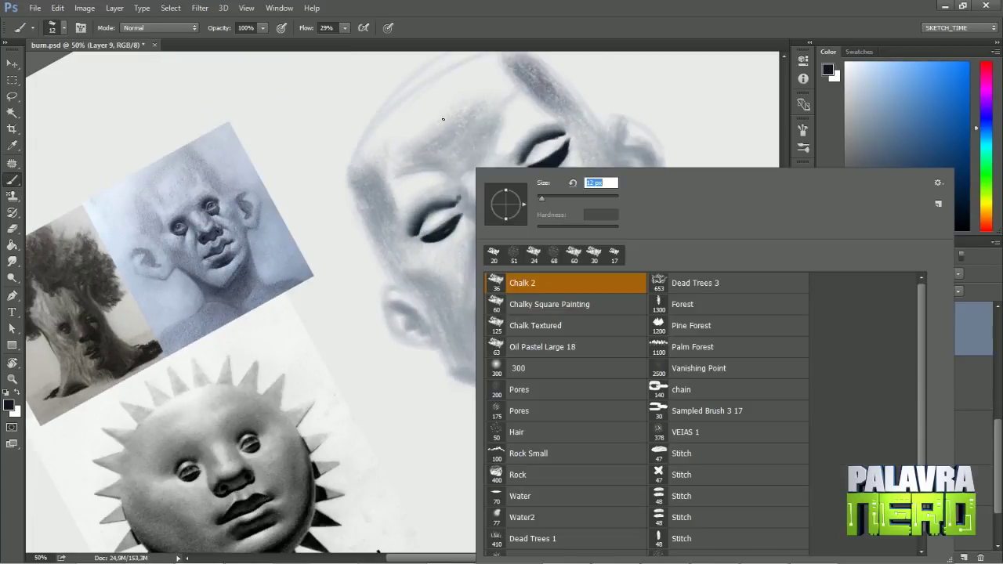
{"action": "key", "text": "Return"}
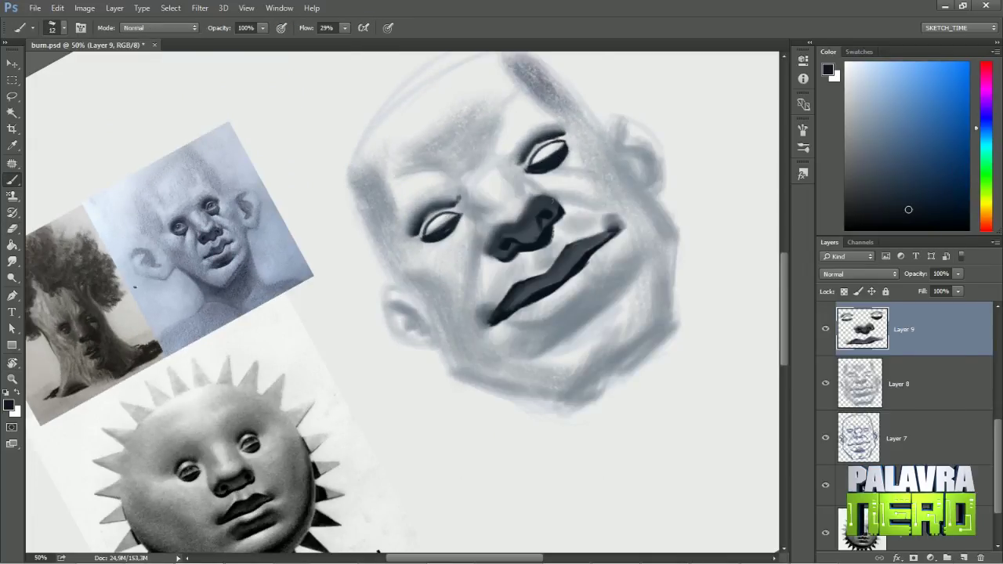
{"action": "key", "text": "bracketright"}
{"action": "key", "text": "bracketright"}
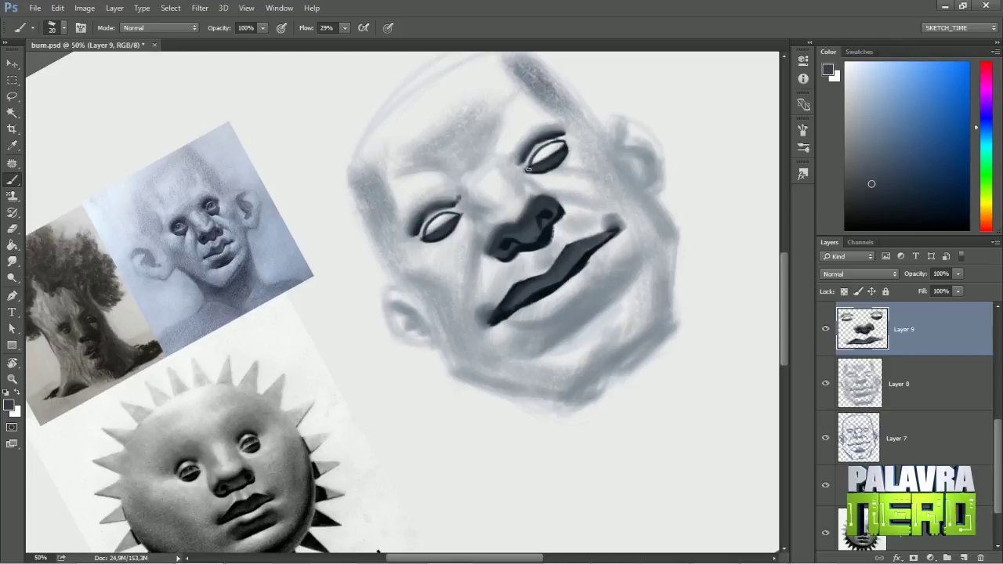
{"action": "right_click", "coordinate": [417, 227]}
{"action": "key", "text": "Escape"}
{"action": "mouse_move", "coordinate": [442, 210]}
{"action": "left_mouse_down"}
{"action": "mouse_move", "coordinate": [538, 390]}
{"action": "mouse_move", "coordinate": [539, 311]}
{"action": "left_mouse_up"}
{"action": "left_click", "coordinate": [565, 299], "text": "alt"}
Paint the dark folds running from the nostrils down to the mouth corners with a 15 px brush.
{"action": "key", "text": "bracketleft"}
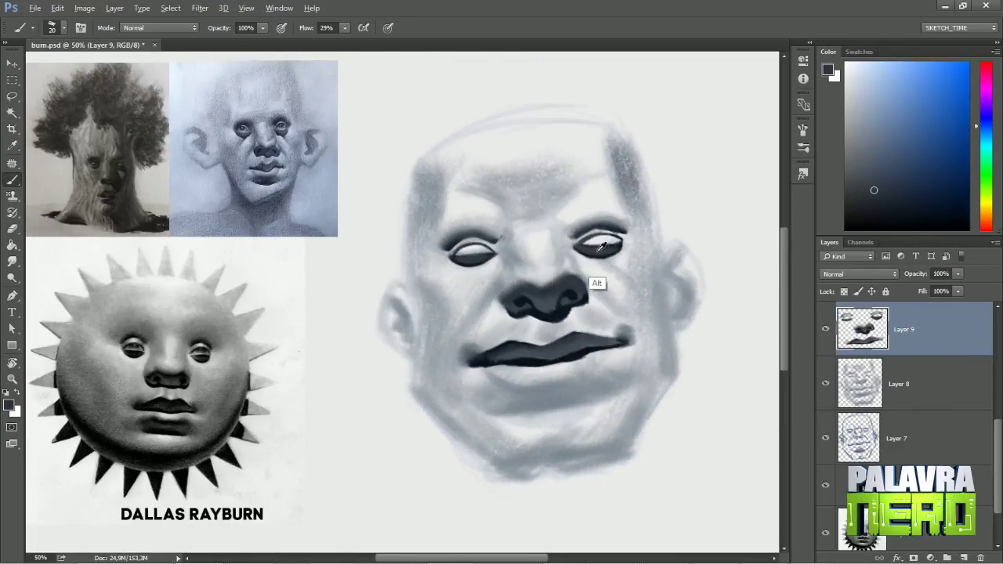
{"action": "right_click", "coordinate": [572, 359]}
{"action": "key", "text": "Escape"}
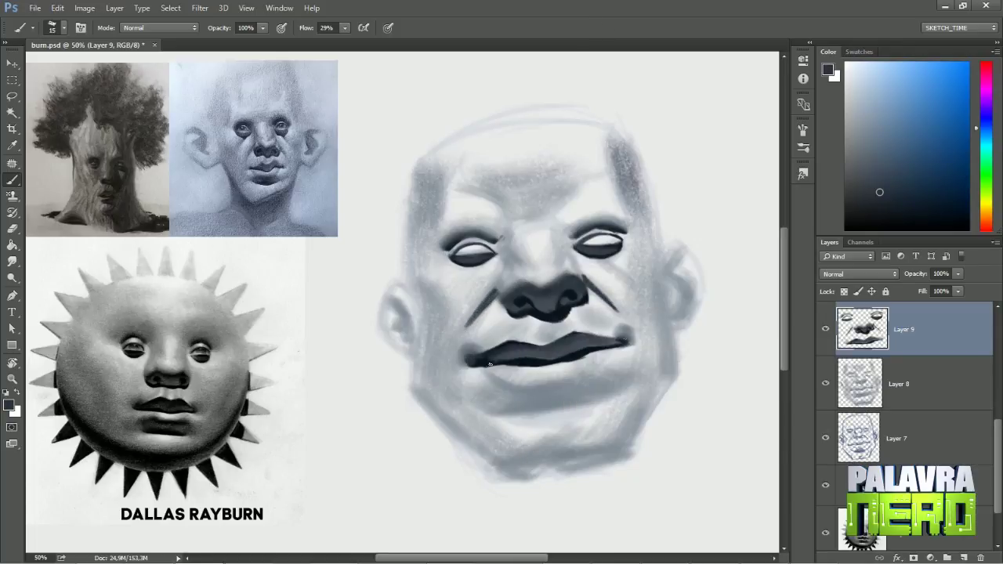
Paint the dark shadow beneath the lower lip with a larger brush and smudge it into the chin.
{"action": "key", "text": "bracketright"}
{"action": "key", "text": "bracketright"}
{"action": "key", "text": "bracketright"}
{"action": "key", "text": "bracketright"}
{"action": "left_click_drag", "start_coordinate": [509, 387], "coordinate": [577, 385]}
{"action": "mouse_move", "coordinate": [502, 411]}
{"action": "left_mouse_down"}
{"action": "mouse_move", "coordinate": [599, 406]}
{"action": "mouse_move", "coordinate": [531, 408]}
{"action": "mouse_move", "coordinate": [631, 376]}
{"action": "left_mouse_up"}
{"action": "key", "text": "r"}
{"action": "right_click", "coordinate": [523, 337]}
{"action": "key", "text": "Escape"}
{"action": "key", "text": "b"}
Shade both sides of the nose bridge and darken the inner brow creases with sampled dark tones.
{"action": "left_click", "coordinate": [509, 234], "text": "alt"}
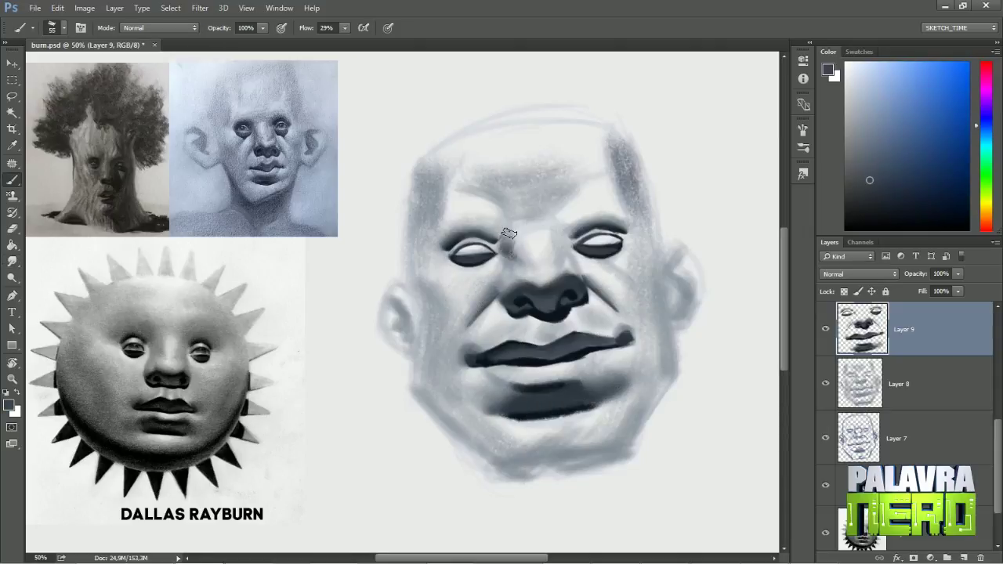
{"action": "mouse_move", "coordinate": [558, 259]}
{"action": "left_mouse_down"}
{"action": "mouse_move", "coordinate": [549, 235]}
{"action": "mouse_move", "coordinate": [526, 235]}
{"action": "mouse_move", "coordinate": [564, 239]}
{"action": "left_mouse_up"}
{"action": "key", "text": "r"}
{"action": "key", "text": "b"}
{"action": "key", "text": "alt"}
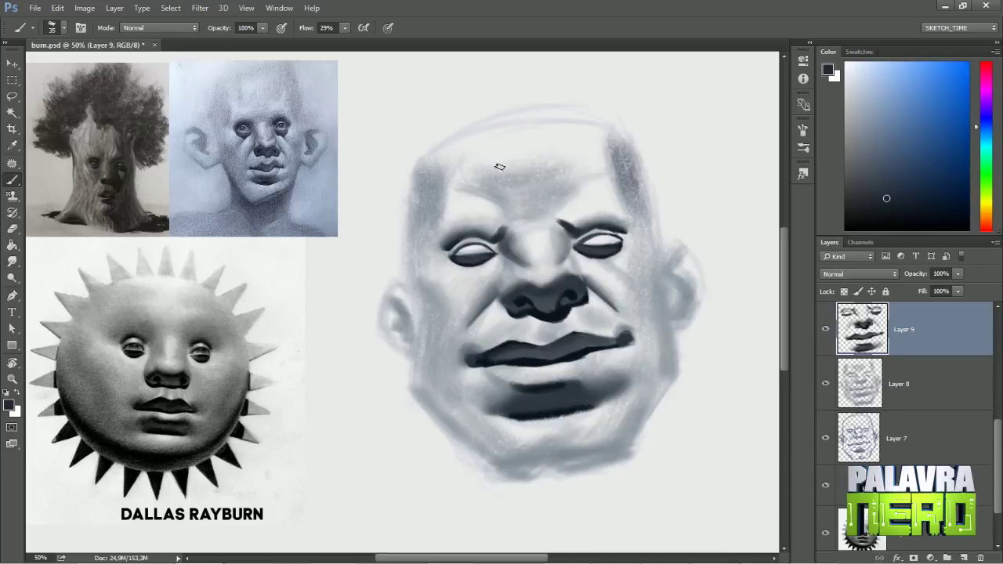
Smudge the inner brow creases upward into the forehead above both eyes.
{"action": "key", "text": "r"}
{"action": "left_click_drag", "start_coordinate": [476, 214], "coordinate": [481, 213]}
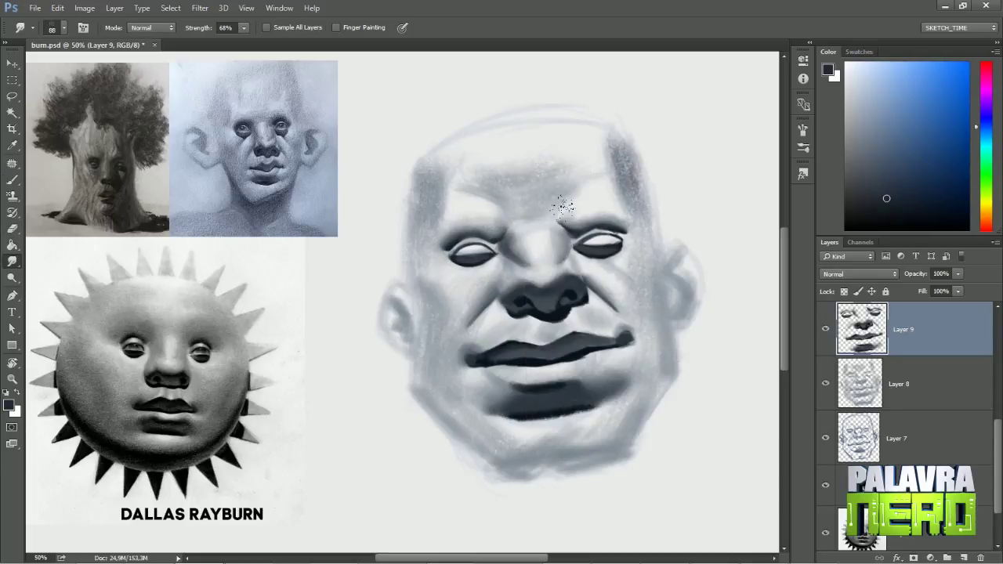
{"action": "left_click_drag", "start_coordinate": [562, 206], "coordinate": [564, 202]}
Refine the inner brow corner and the outer lid edges of both eyes with a 15 px brush in sampled dark tones.
{"action": "key", "text": "b"}
{"action": "right_click", "coordinate": [522, 167]}
{"action": "left_click", "coordinate": [504, 233]}
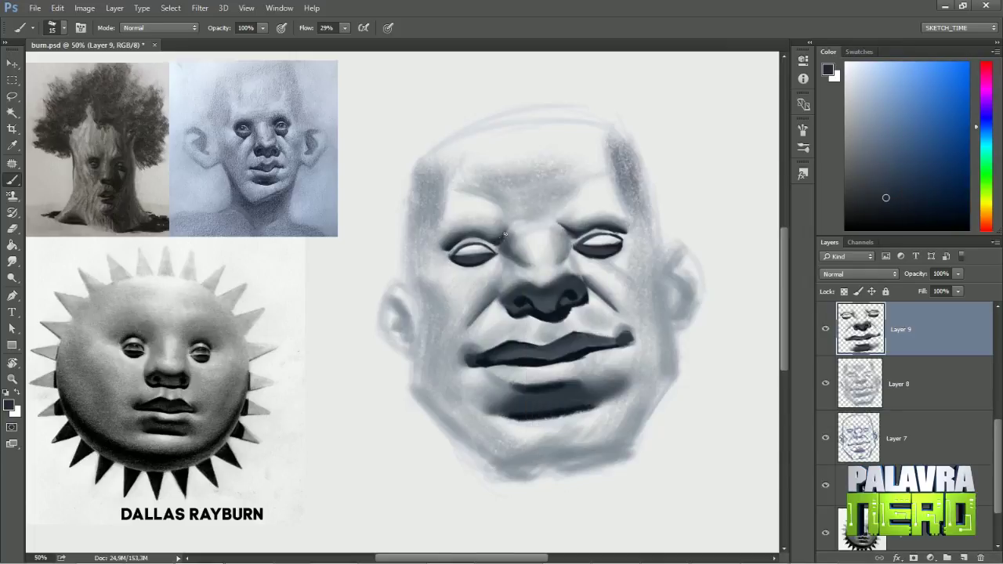
{"action": "left_click", "coordinate": [597, 235], "text": "alt"}
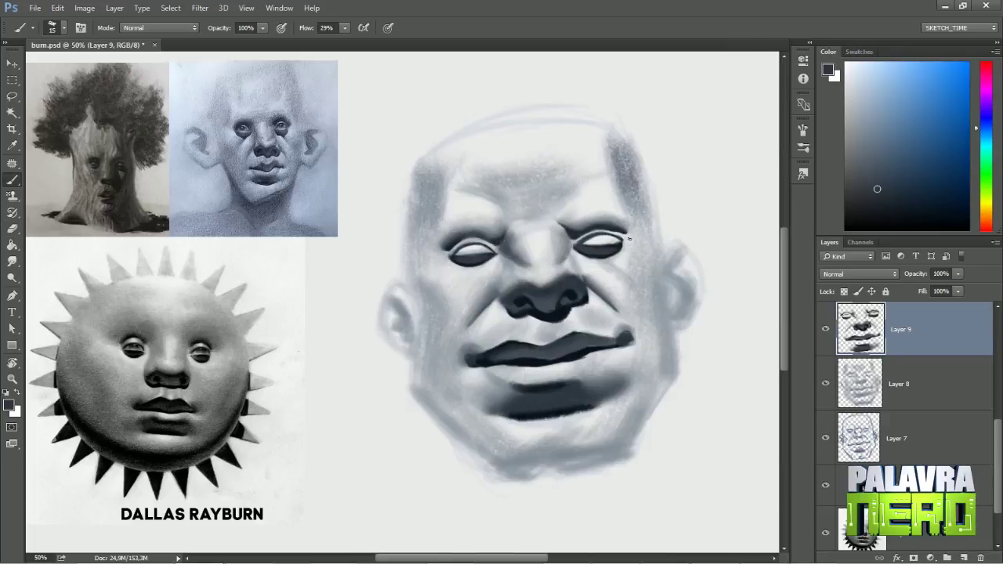
{"action": "right_click", "coordinate": [522, 167]}
{"action": "left_click", "coordinate": [441, 234]}
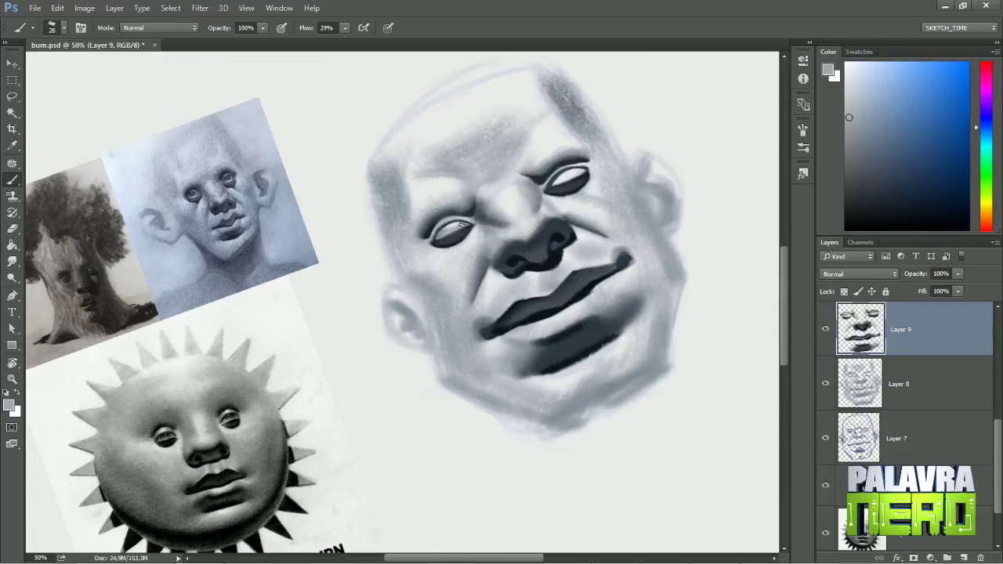
Paint thin light lid rims around both gray eyeballs with a 13 px brush in a sampled near-white tone.
{"action": "left_click", "coordinate": [568, 174], "text": "alt"}
{"action": "right_click", "coordinate": [522, 164]}
{"action": "left_click", "coordinate": [461, 61], "text": "alt"}
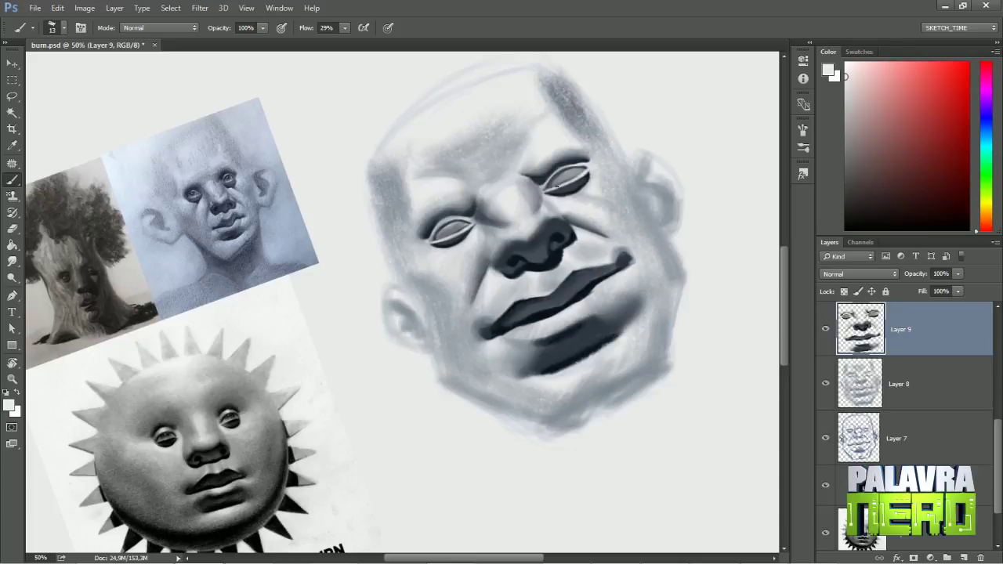
{"action": "key", "text": "Escape"}
Deepen the shadows on the nose underside and lips with the soft round brush at 41 px in a sampled dark tone.
{"action": "left_click", "coordinate": [557, 348], "text": "alt"}
{"action": "right_click", "coordinate": [530, 294]}
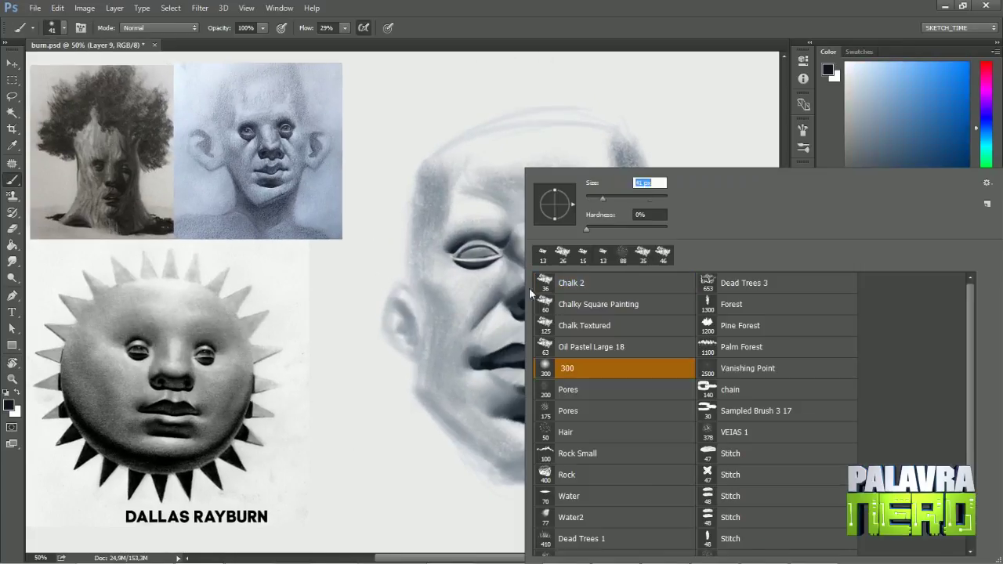
{"action": "key", "text": "Escape"}
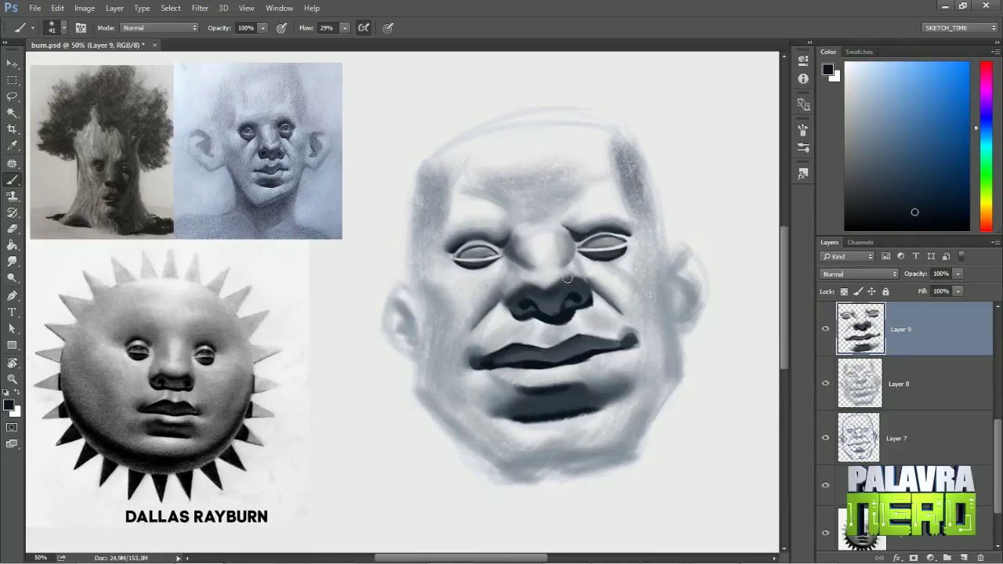
{"action": "left_click", "coordinate": [13, 264]}
{"action": "right_click", "coordinate": [637, 338]}
{"action": "key", "text": "Escape"}
{"action": "key", "text": "b"}
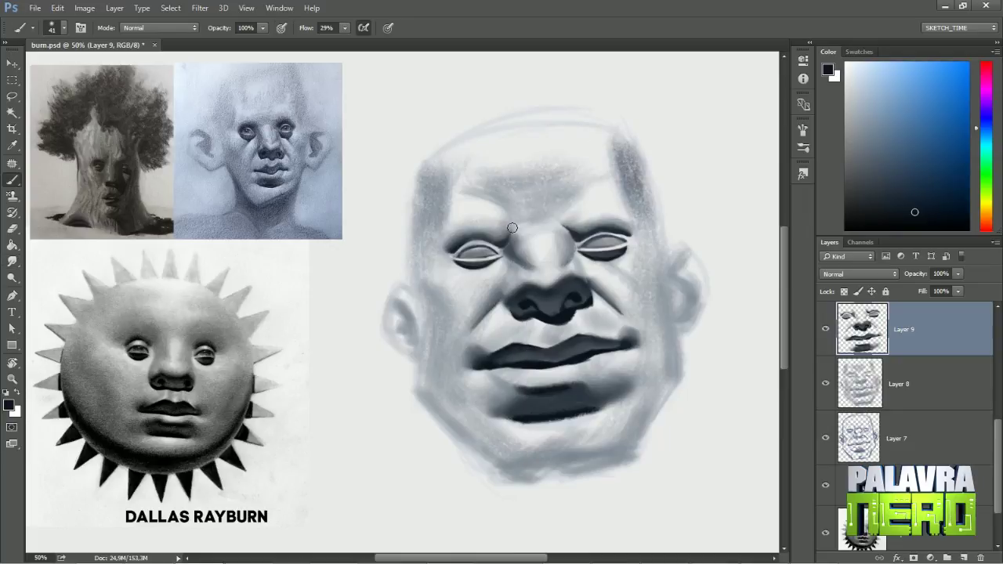
Refine the upper lip's shading and edge with a 20 px chalk brush in a sampled dark tone.
{"action": "right_click", "coordinate": [512, 227]}
{"action": "type", "text": "20"}
{"action": "key", "text": "Return"}
{"action": "left_click", "coordinate": [603, 335], "text": "alt"}
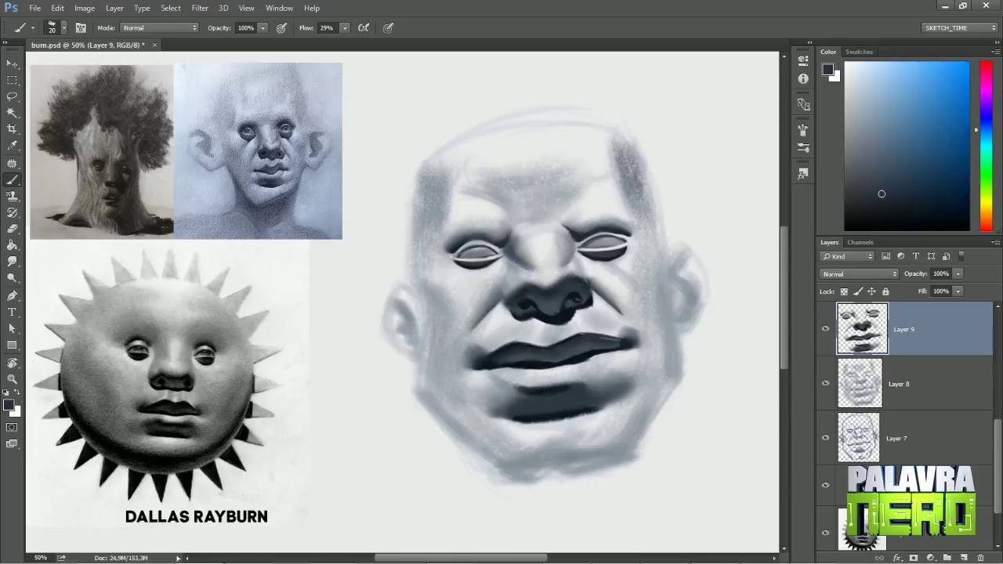
Fill the areas between the nose and upper lip with mid-gray patches using a 40 px brush and smudge them smooth.
{"action": "left_click_drag", "start_coordinate": [545, 335], "coordinate": [568, 329]}
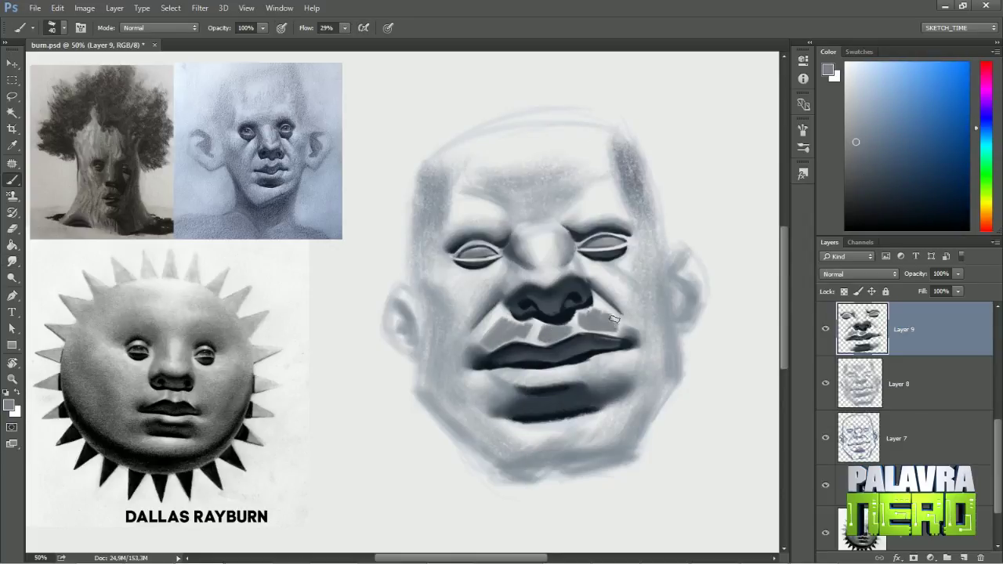
{"action": "key", "text": "r"}
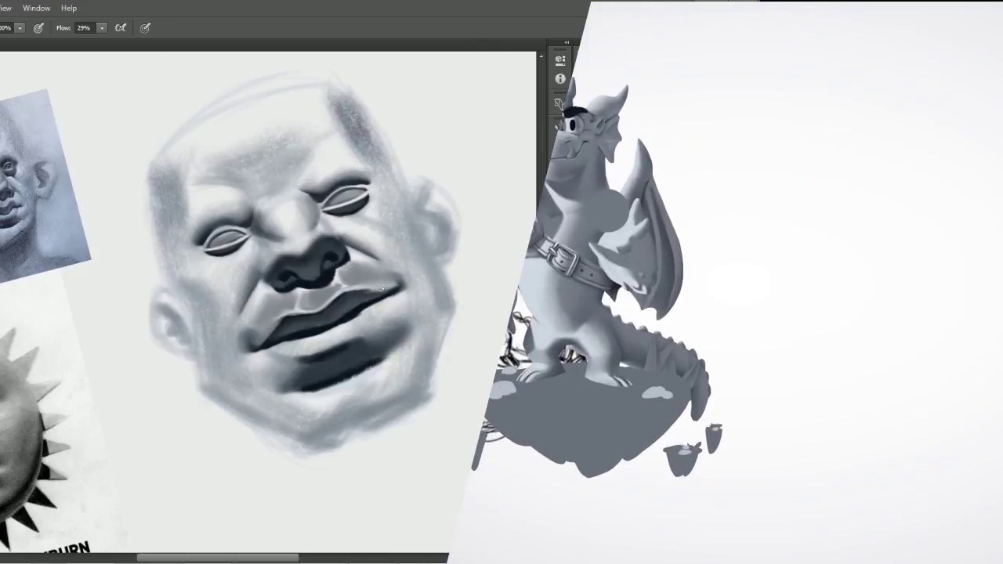
{"action": "key", "text": "r"}
{"action": "left_click_drag", "start_coordinate": [427, 439], "coordinate": [404, 466]}
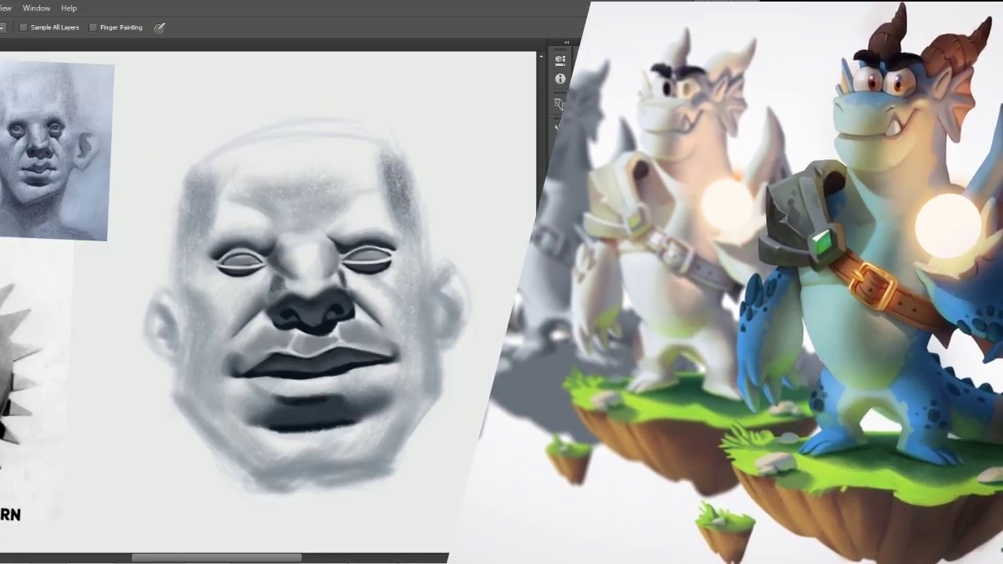
Paint dark diagonal creases below both eyes and smudge them into the cheeks.
{"action": "key", "text": "b"}
{"action": "left_click_drag", "start_coordinate": [233, 272], "coordinate": [217, 297]}
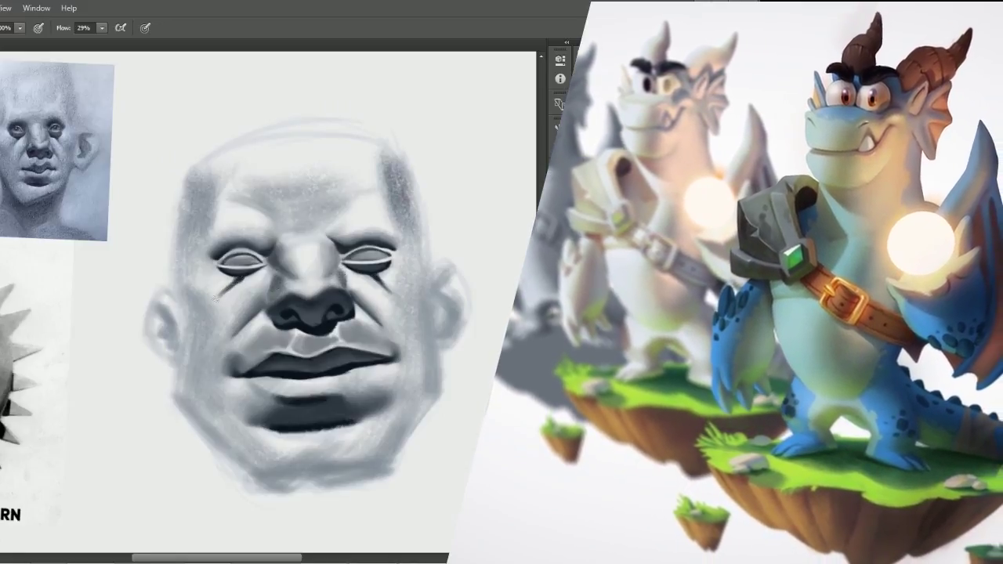
{"action": "key", "text": "r"}
{"action": "key", "text": "ctrl+z"}
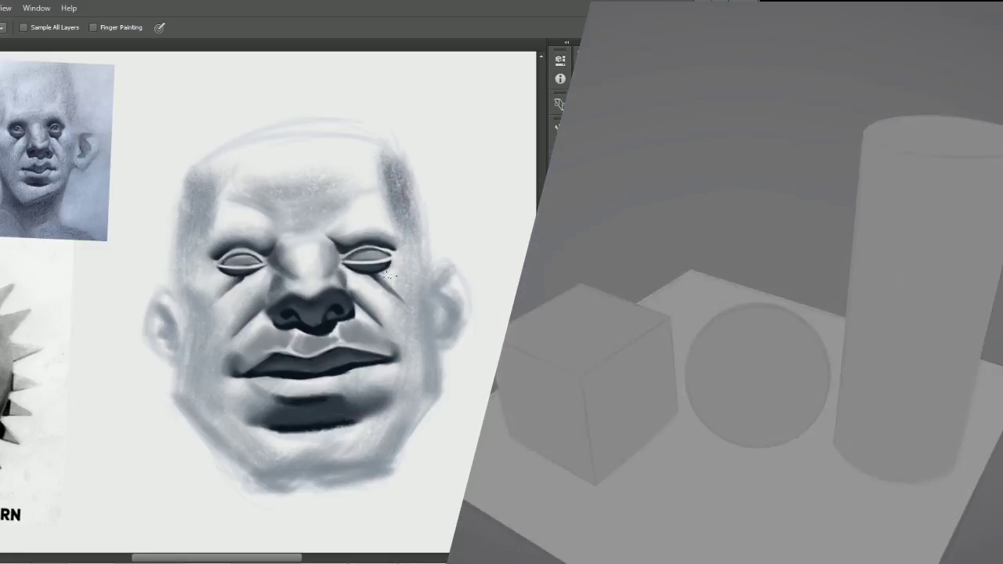
Block in wide dark-gray shadow bands along both cheeks, the jaw and the chin, and smudge them into the face.
{"action": "key", "text": "b"}
{"action": "right_click", "coordinate": [350, 192]}
{"action": "key", "text": "Escape"}
{"action": "mouse_move", "coordinate": [196, 274]}
{"action": "left_mouse_down"}
{"action": "mouse_move", "coordinate": [182, 396]}
{"action": "mouse_move", "coordinate": [258, 469]}
{"action": "left_mouse_up"}
{"action": "mouse_move", "coordinate": [415, 251]}
{"action": "left_mouse_down"}
{"action": "mouse_move", "coordinate": [419, 313]}
{"action": "mouse_move", "coordinate": [391, 399]}
{"action": "left_mouse_up"}
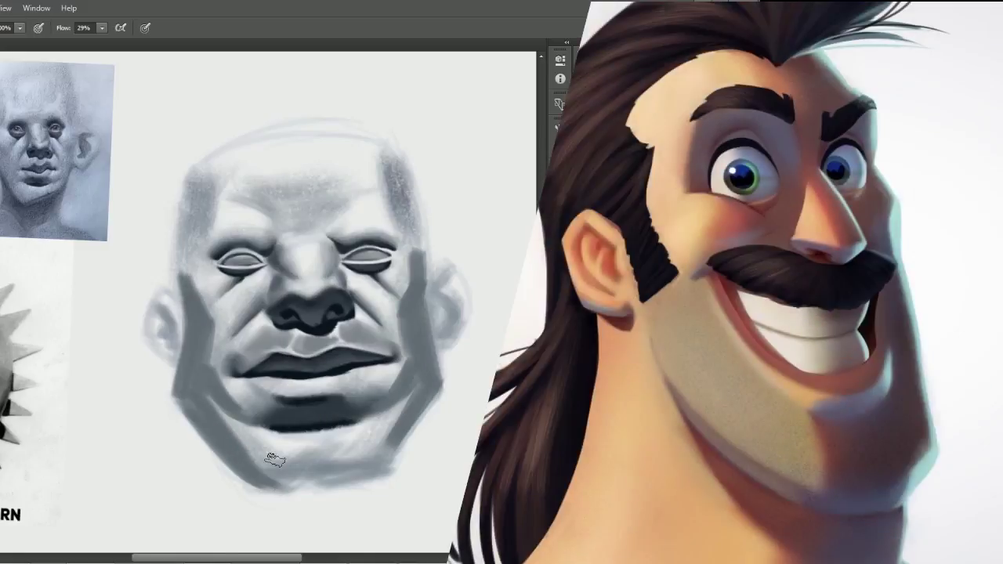
{"action": "left_click_drag", "start_coordinate": [274, 461], "coordinate": [384, 309]}
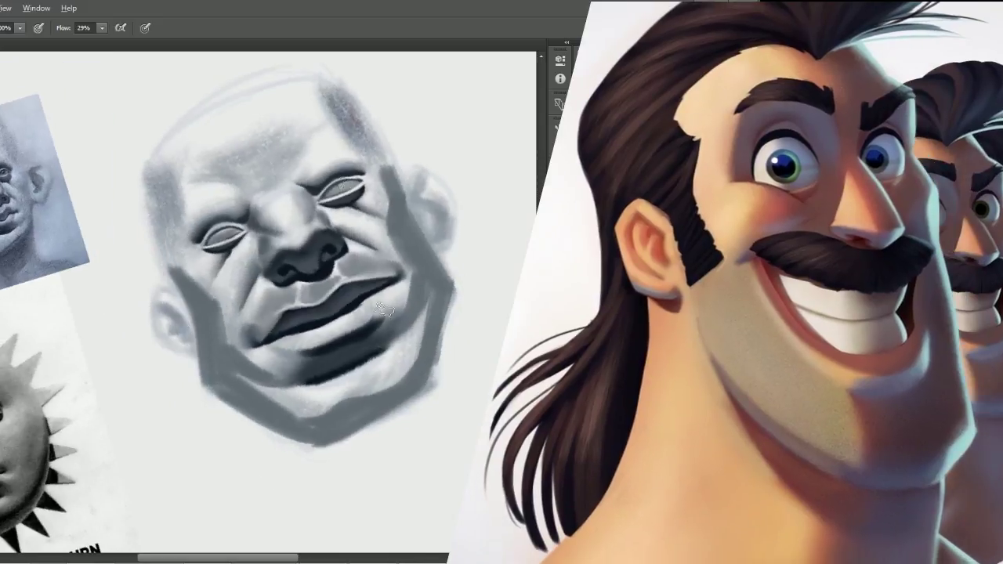
{"action": "right_click", "coordinate": [196, 307]}
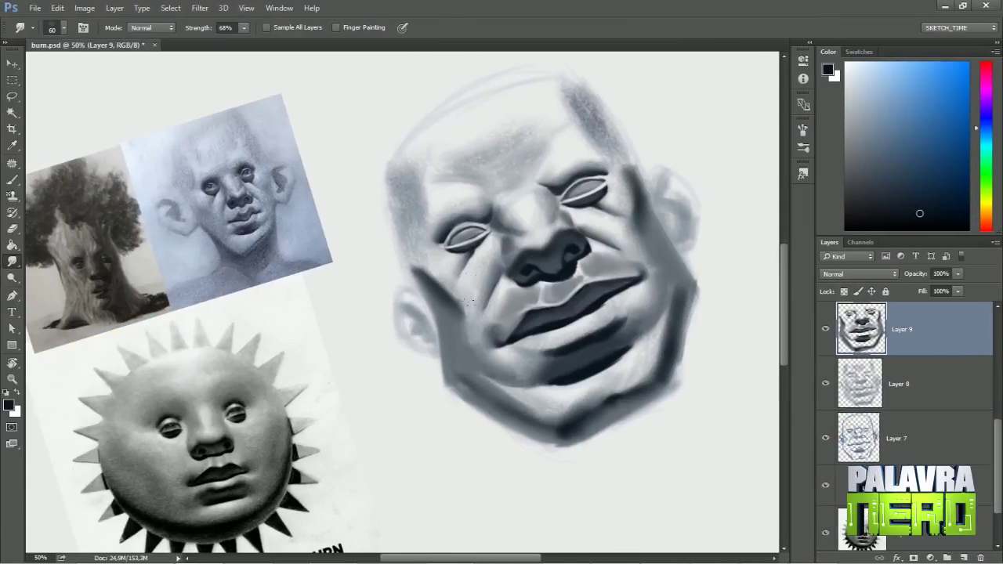
Fill both ears with sampled mid gray and paint their dark inner hollows and shaded edges with a 35 px brush.
{"action": "key", "text": "alt"}
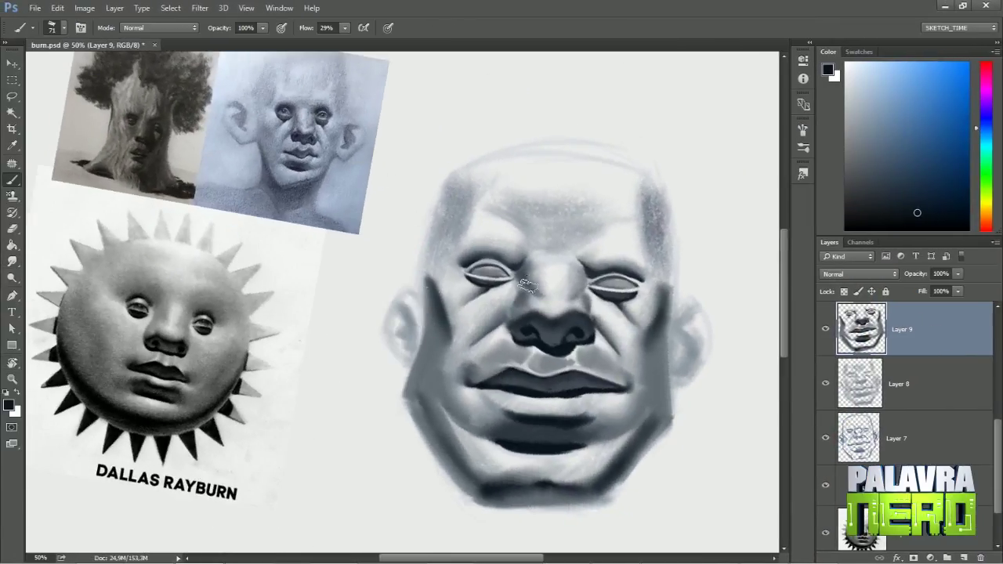
{"action": "left_click", "coordinate": [425, 324], "text": "alt"}
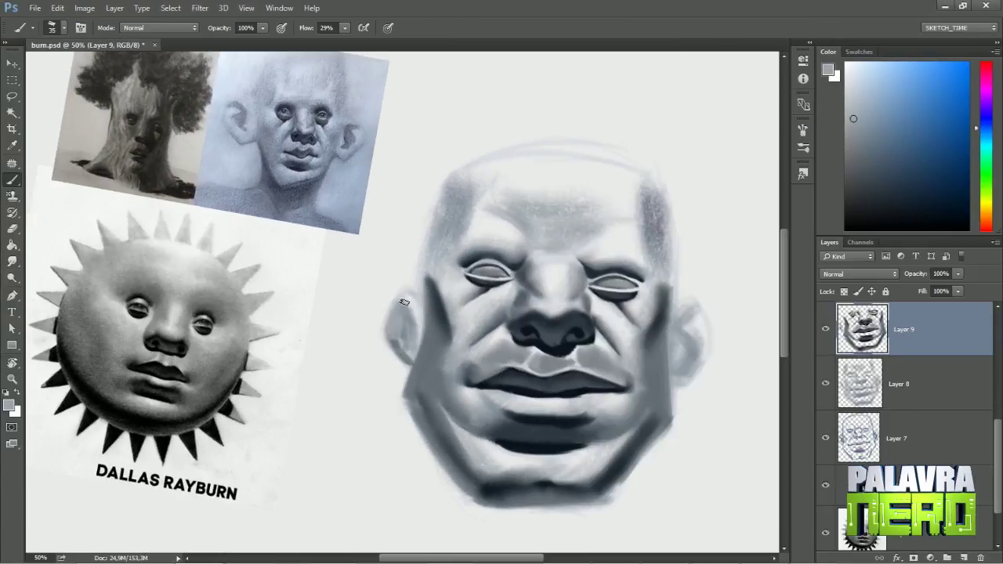
{"action": "left_click_drag", "start_coordinate": [697, 356], "coordinate": [688, 317]}
{"action": "left_click", "coordinate": [558, 347], "text": "alt"}
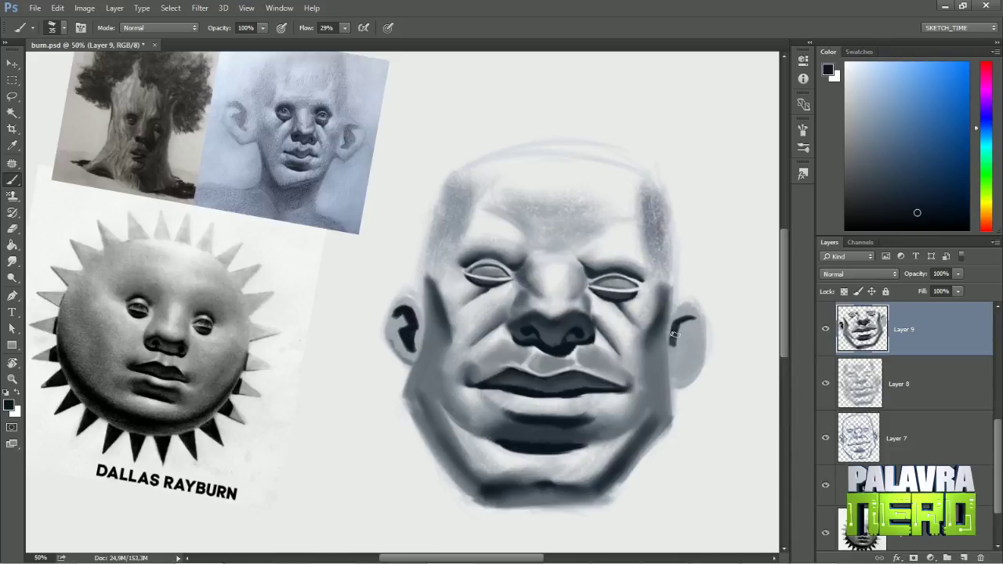
{"action": "left_click", "coordinate": [649, 324], "text": "alt"}
{"action": "mouse_move", "coordinate": [682, 372]}
{"action": "left_mouse_down"}
{"action": "mouse_move", "coordinate": [698, 345]}
{"action": "mouse_move", "coordinate": [501, 477]}
{"action": "mouse_move", "coordinate": [423, 374]}
{"action": "left_mouse_up"}
{"action": "key", "text": "r"}
{"action": "key", "text": "b"}
Paint dark accents along the cheek sides, jawline and chin with a 35 px brush and smudge them at 68% strength.
{"action": "left_click", "coordinate": [501, 476], "text": "alt"}
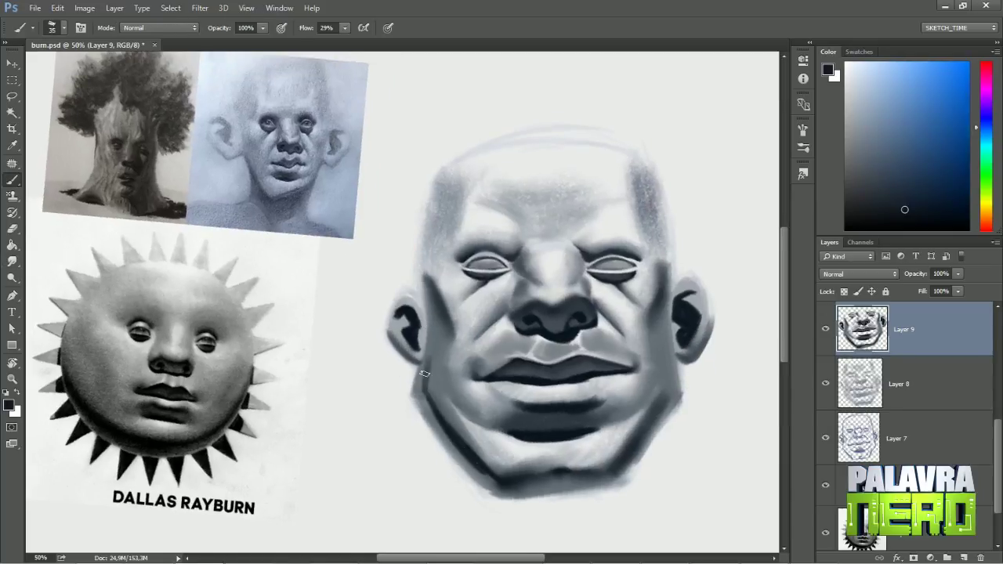
{"action": "mouse_move", "coordinate": [666, 282]}
{"action": "left_mouse_down"}
{"action": "mouse_move", "coordinate": [626, 448]}
{"action": "mouse_move", "coordinate": [580, 400]}
{"action": "mouse_move", "coordinate": [650, 374]}
{"action": "left_mouse_up"}
{"action": "left_click", "coordinate": [647, 371], "text": "alt"}
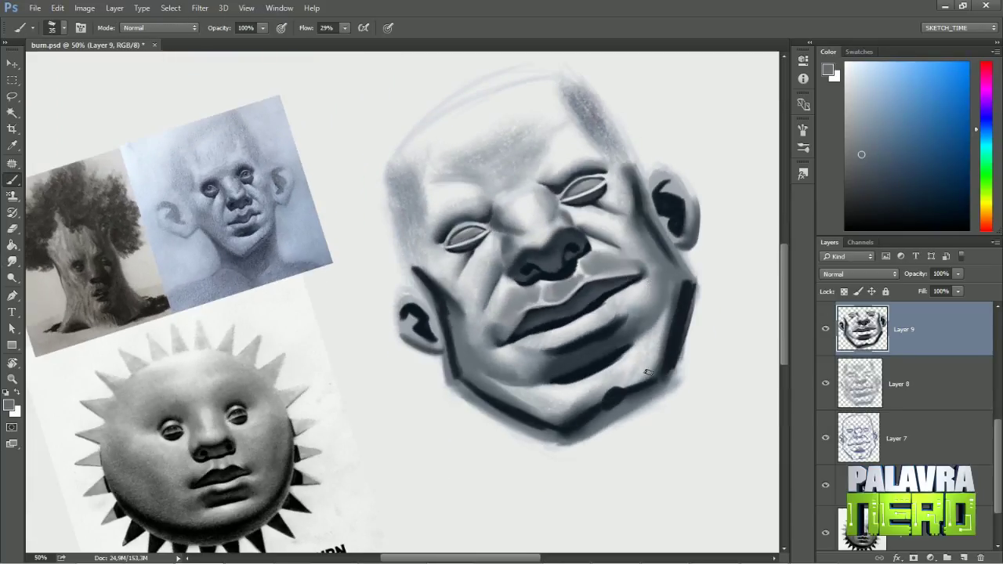
{"action": "left_click", "coordinate": [12, 261]}
{"action": "left_click_drag", "start_coordinate": [434, 298], "coordinate": [509, 415]}
{"action": "mouse_move", "coordinate": [568, 423]}
{"action": "left_mouse_down"}
{"action": "mouse_move", "coordinate": [670, 364]}
{"action": "mouse_move", "coordinate": [643, 368]}
{"action": "left_mouse_up"}
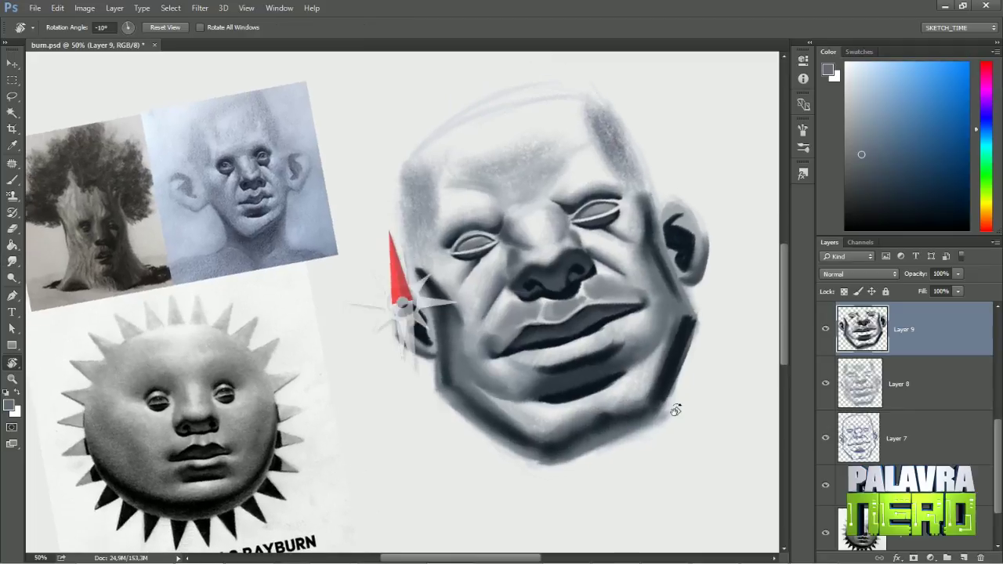
{"action": "key", "text": "r"}
{"action": "left_click_drag", "start_coordinate": [549, 157], "coordinate": [510, 126]}
{"action": "left_click_drag", "start_coordinate": [678, 384], "coordinate": [662, 220]}
Cover both temples with solid gray side planes and smudge their edges into the forehead.
{"action": "key", "text": "b"}
{"action": "mouse_move", "coordinate": [423, 275]}
{"action": "left_mouse_down"}
{"action": "mouse_move", "coordinate": [419, 164]}
{"action": "mouse_move", "coordinate": [416, 298]}
{"action": "left_mouse_up"}
{"action": "mouse_move", "coordinate": [595, 110]}
{"action": "left_mouse_down"}
{"action": "mouse_move", "coordinate": [627, 176]}
{"action": "mouse_move", "coordinate": [651, 188]}
{"action": "mouse_move", "coordinate": [660, 227]}
{"action": "left_mouse_up"}
{"action": "key", "text": "r"}
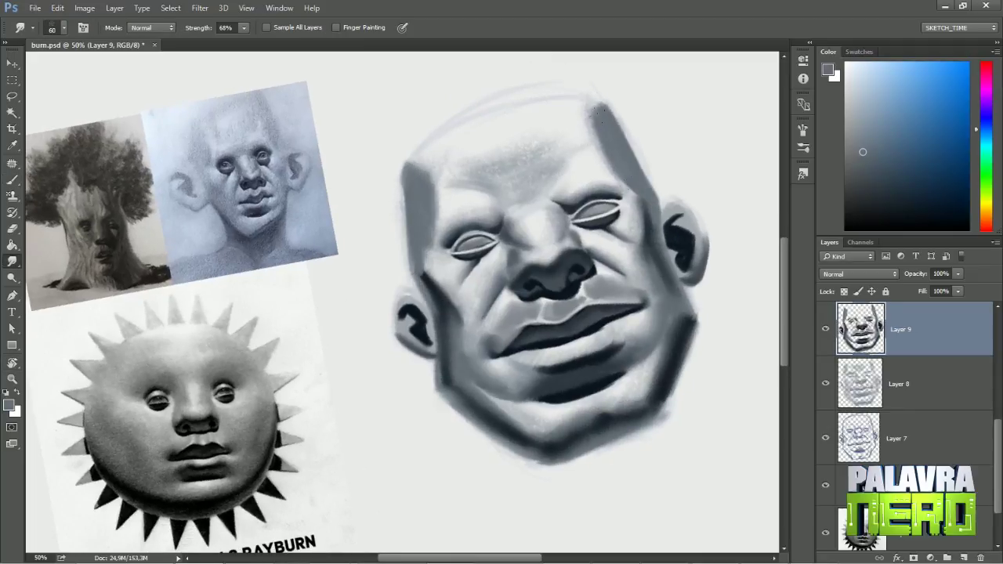
{"action": "left_click_drag", "start_coordinate": [602, 114], "coordinate": [549, 156]}
Paint a dark frown crease across the brow above the nose in sampled tones and smudge it up into the forehead.
{"action": "key", "text": "b"}
{"action": "left_click", "coordinate": [486, 220], "text": "alt"}
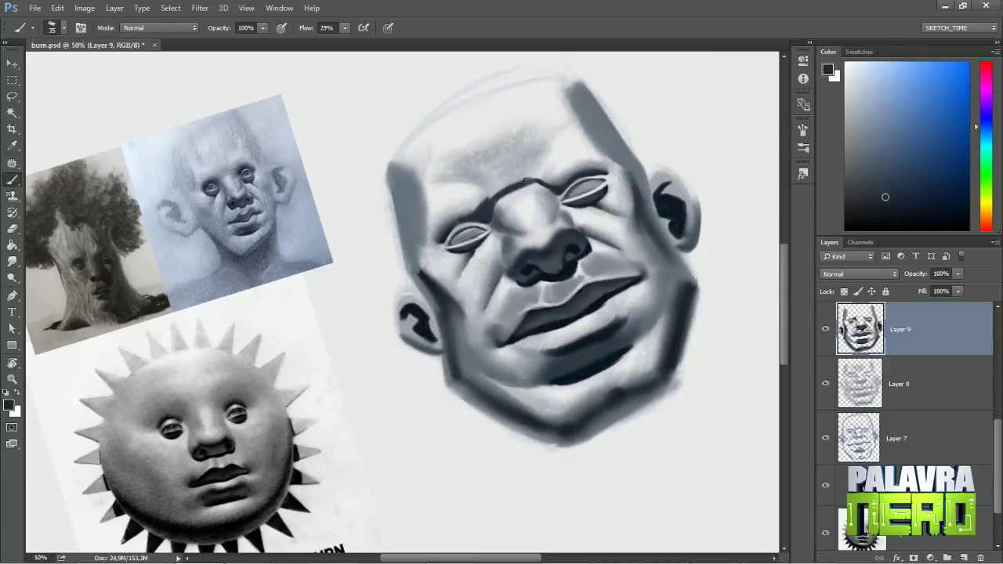
{"action": "key", "text": "r"}
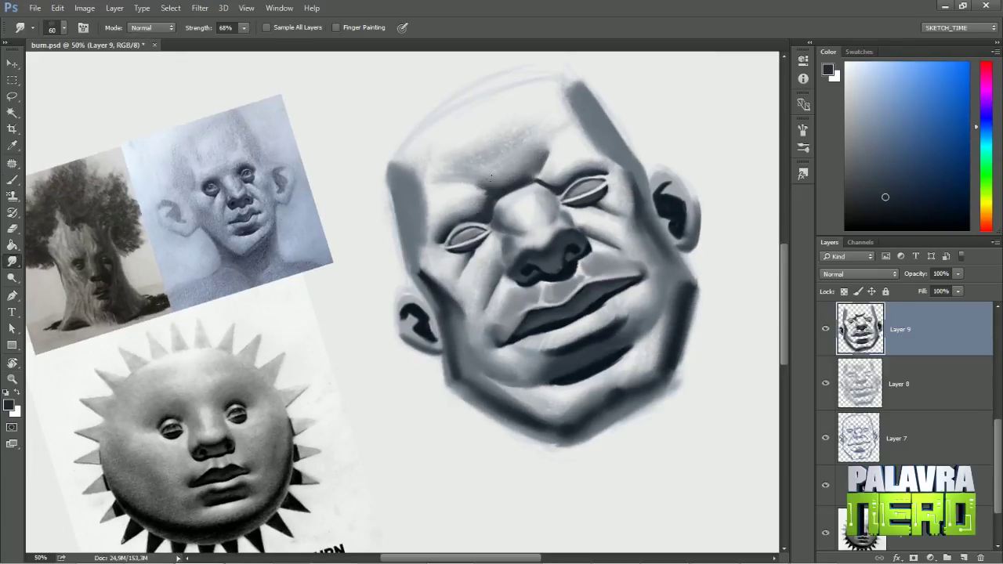
{"action": "key", "text": "b"}
{"action": "mouse_move", "coordinate": [524, 168]}
{"action": "left_mouse_down"}
{"action": "mouse_move", "coordinate": [520, 331]}
{"action": "mouse_move", "coordinate": [412, 146]}
{"action": "left_mouse_up"}
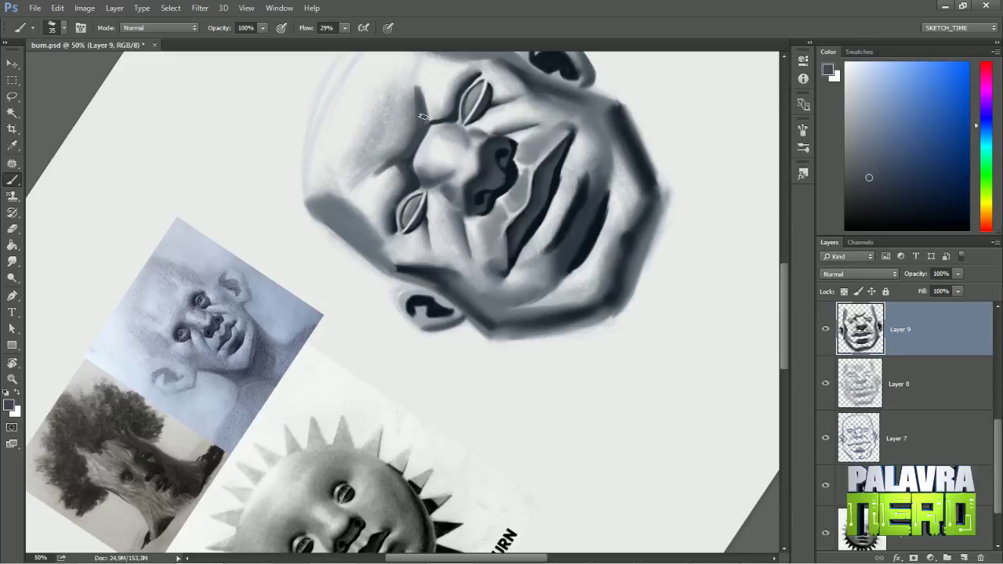
{"action": "left_click", "coordinate": [421, 116], "text": "alt"}
{"action": "key", "text": "r"}
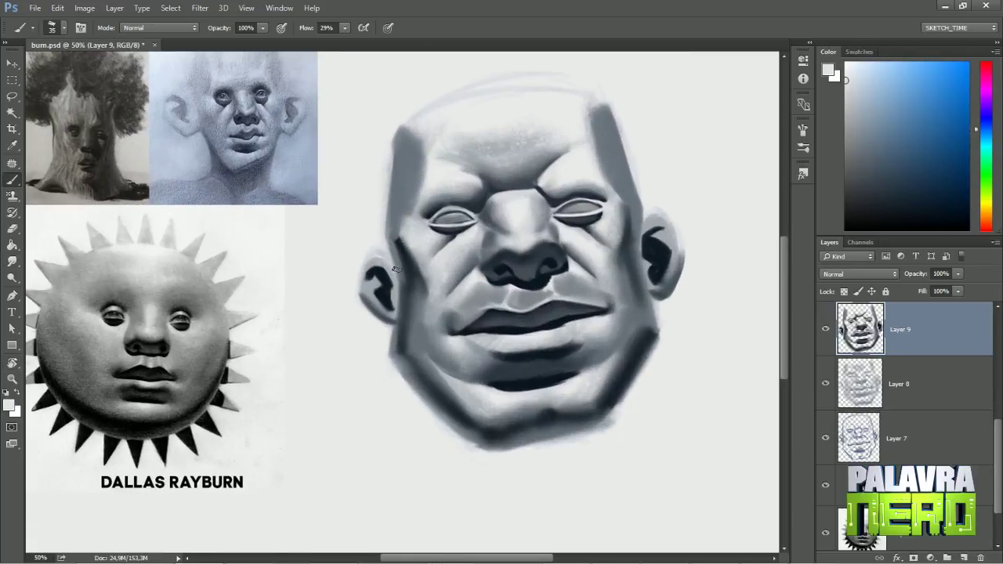
On a new layer above the face shading, glaze the forehead with sampled gray using the soft round 300 px brush.
{"action": "right_click", "coordinate": [525, 167]}
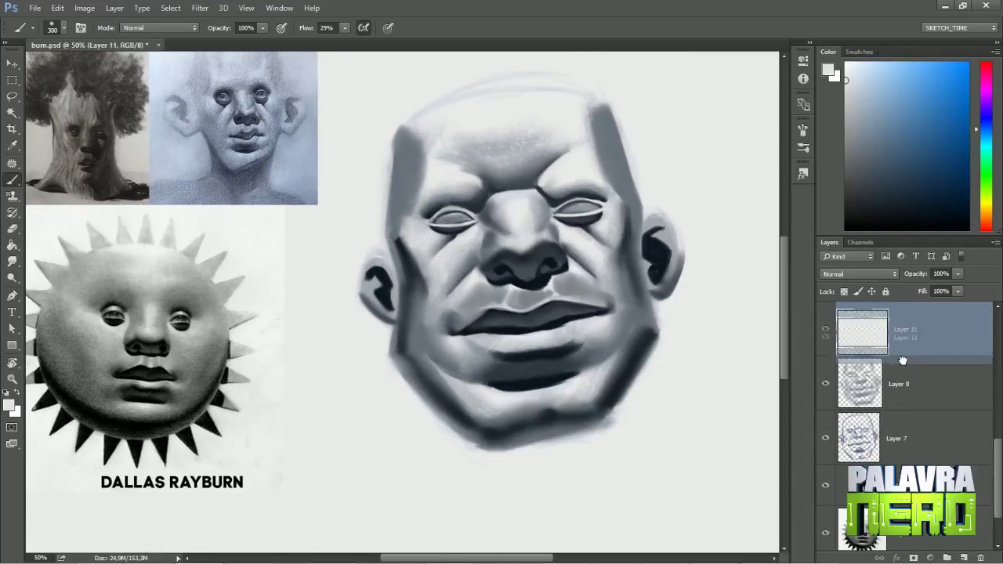
{"action": "left_click", "coordinate": [447, 123], "text": "alt"}
{"action": "left_click_drag", "start_coordinate": [447, 157], "coordinate": [482, 246]}
{"action": "key", "text": "ctrl+z"}
{"action": "mouse_move", "coordinate": [862, 329]}
{"action": "left_mouse_down"}
{"action": "mouse_move", "coordinate": [888, 366]}
{"action": "mouse_move", "coordinate": [888, 357]}
{"action": "left_mouse_up"}
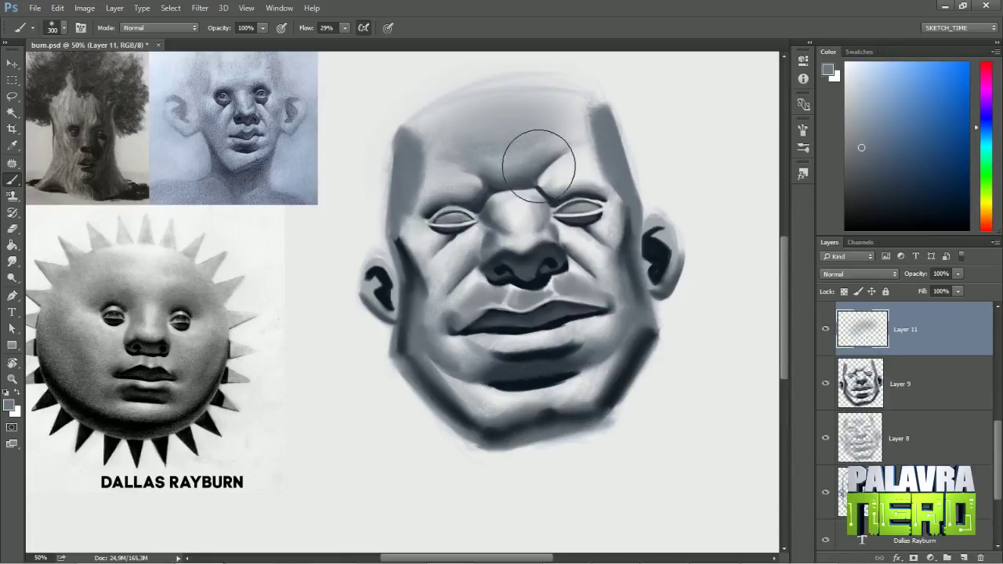
Reduce the soft brush to 136 px and glaze gray over the nose, cheeks and mouth area.
{"action": "key", "text": "bracketleft"}
{"action": "key", "text": "bracketleft"}
{"action": "key", "text": "bracketleft"}
{"action": "key", "text": "bracketleft"}
{"action": "key", "text": "bracketleft"}
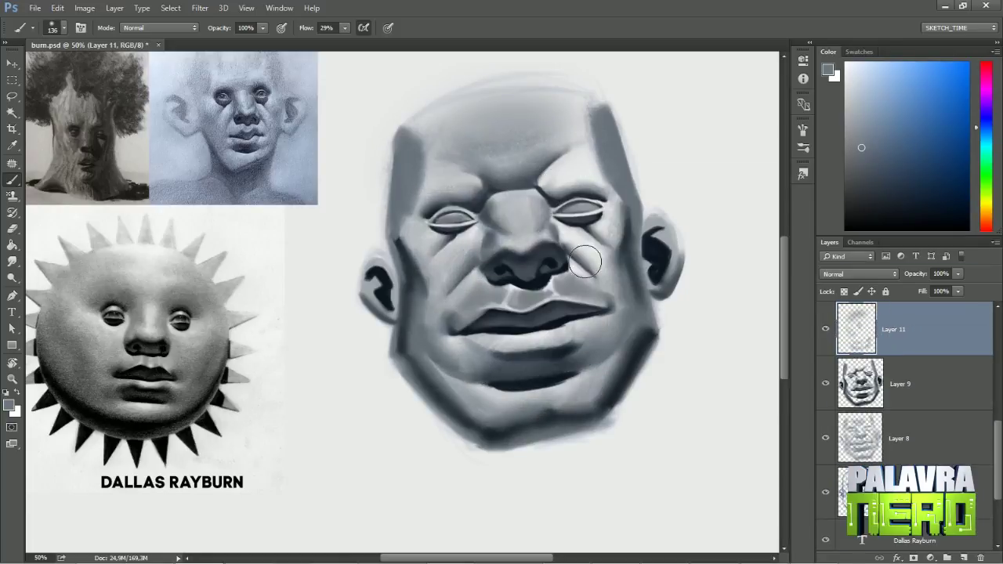
Fill the top of the head with sampled light gray up to the skull outline and smudge it into the forehead.
{"action": "right_click", "coordinate": [524, 140]}
{"action": "double_click", "coordinate": [564, 271]}
{"action": "left_click", "coordinate": [449, 145], "text": "alt"}
{"action": "left_click", "coordinate": [12, 246]}
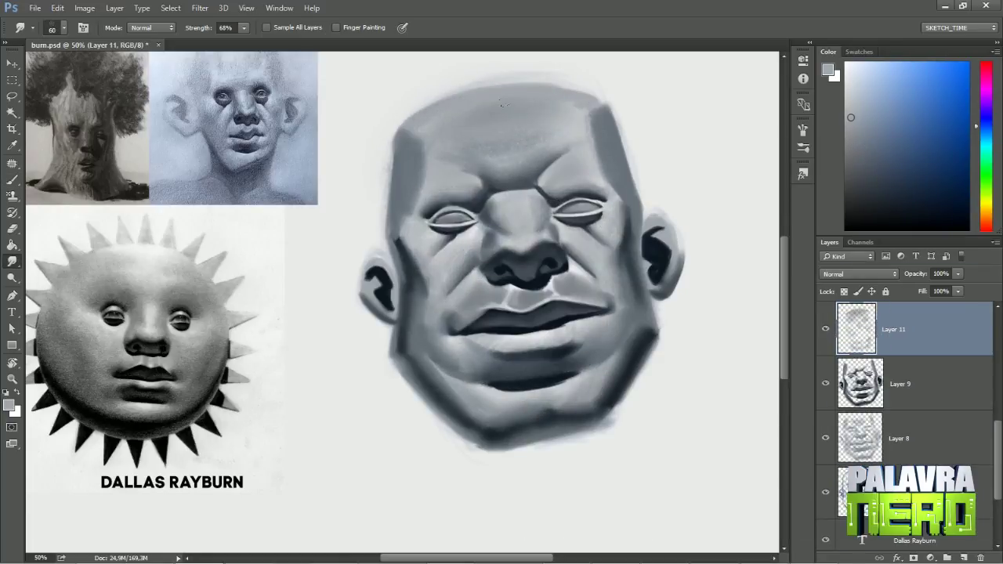
Even out the upper lip area with sampled gray using the Chalky Square Painting brush at 54 px, and smudge it smooth.
{"action": "key", "text": "b"}
{"action": "right_click", "coordinate": [517, 282]}
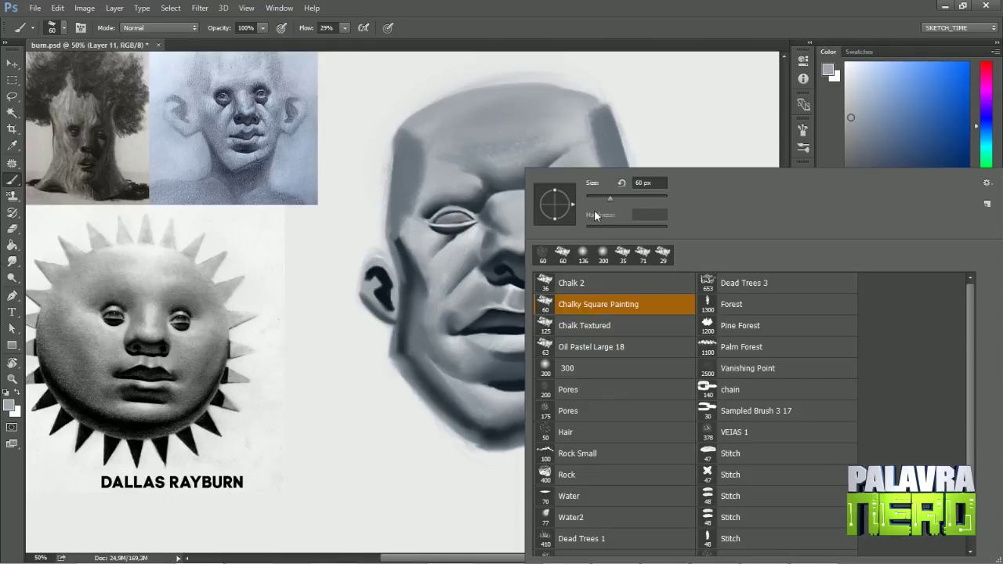
{"action": "left_click", "coordinate": [517, 307], "text": "alt"}
{"action": "left_click_drag", "start_coordinate": [470, 284], "coordinate": [456, 315]}
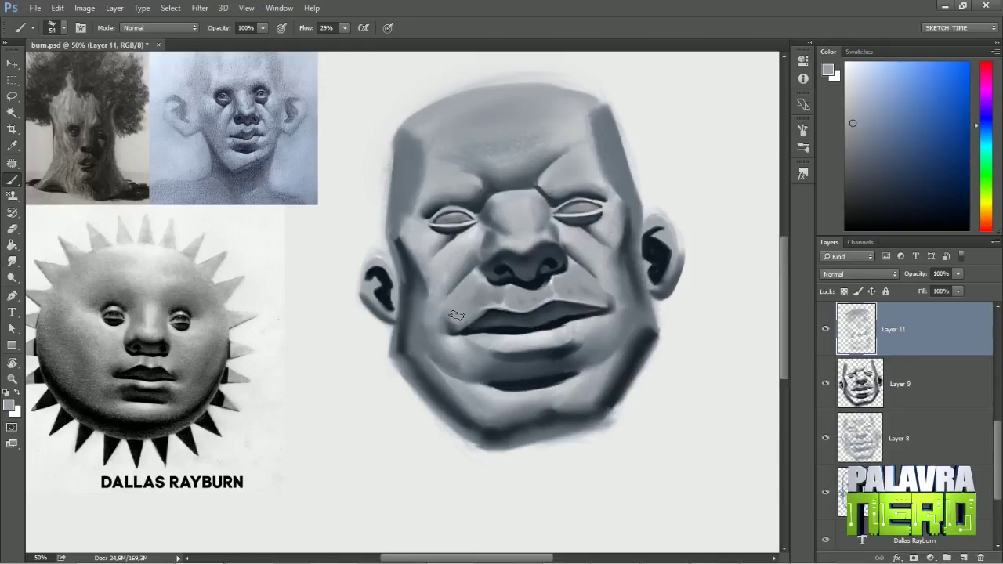
{"action": "left_click", "coordinate": [12, 261]}
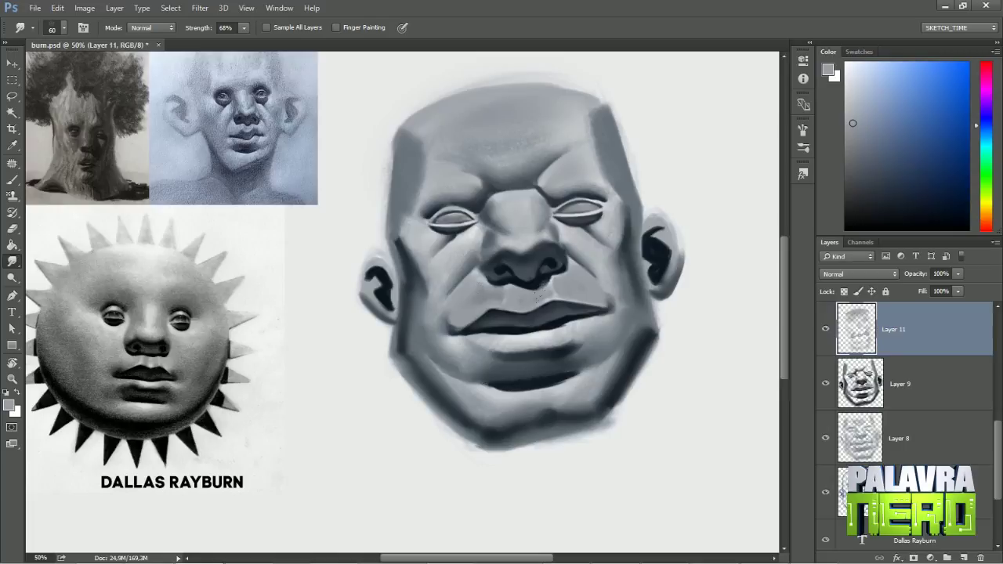
{"action": "key", "text": "b"}
{"action": "left_click_drag", "start_coordinate": [538, 296], "coordinate": [512, 326]}
Add a new layer and paint a light highlight along the nose bridge with a 30 px brush.
{"action": "left_click", "coordinate": [473, 184], "text": "alt"}
{"action": "key", "text": "ctrl+shift+alt+n"}
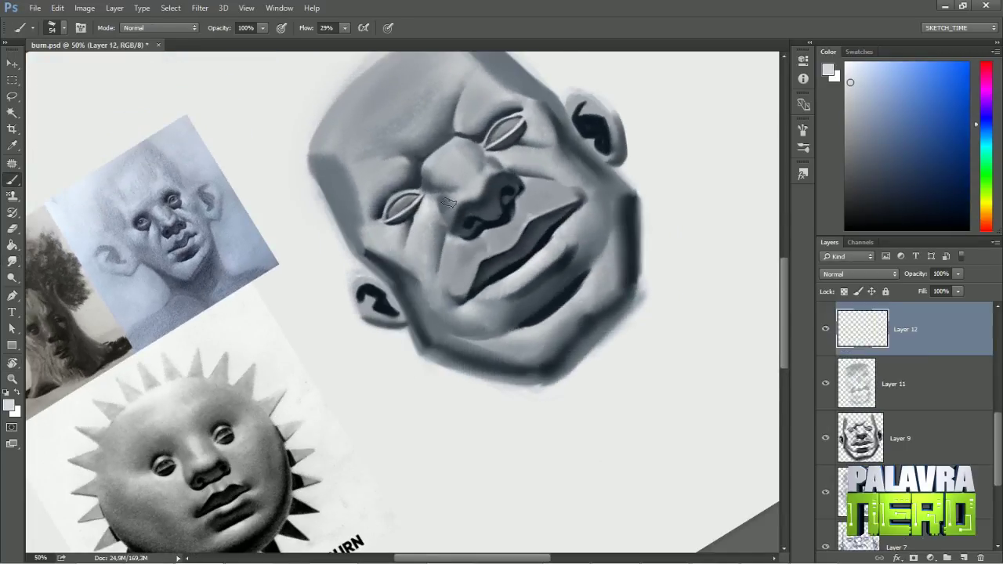
{"action": "key", "text": "bracketleft"}
{"action": "key", "text": "bracketleft"}
{"action": "key", "text": "bracketleft"}
{"action": "mouse_move", "coordinate": [473, 183]}
{"action": "left_mouse_down"}
{"action": "mouse_move", "coordinate": [446, 158]}
{"action": "mouse_move", "coordinate": [470, 180]}
{"action": "left_mouse_up"}
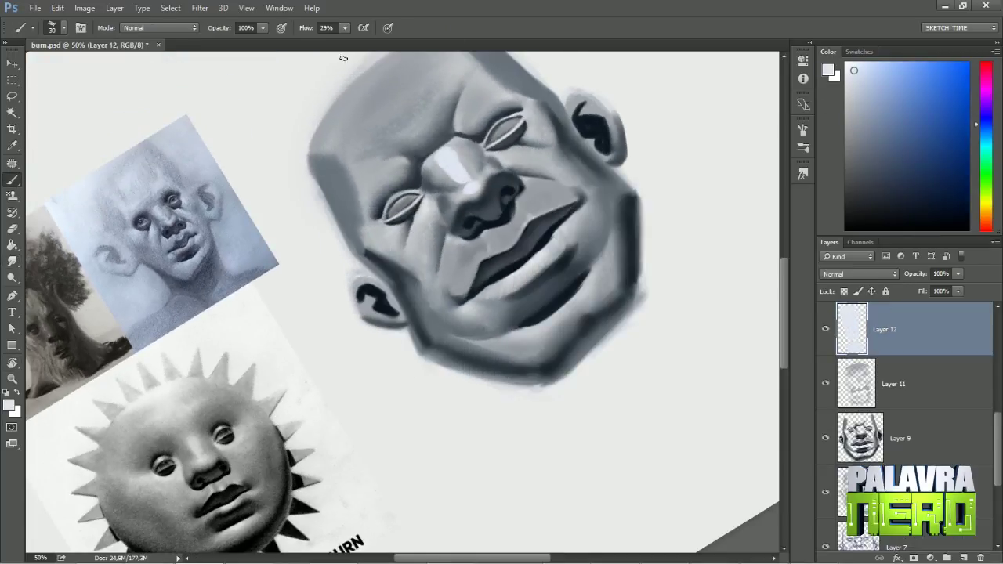
Paint near-white highlights beneath both eyes, on the cheek fold and at the outer eye corner.
{"action": "left_click", "coordinate": [458, 167], "text": "alt"}
{"action": "left_click_drag", "start_coordinate": [421, 205], "coordinate": [407, 254]}
{"action": "left_click_drag", "start_coordinate": [525, 140], "coordinate": [532, 116]}
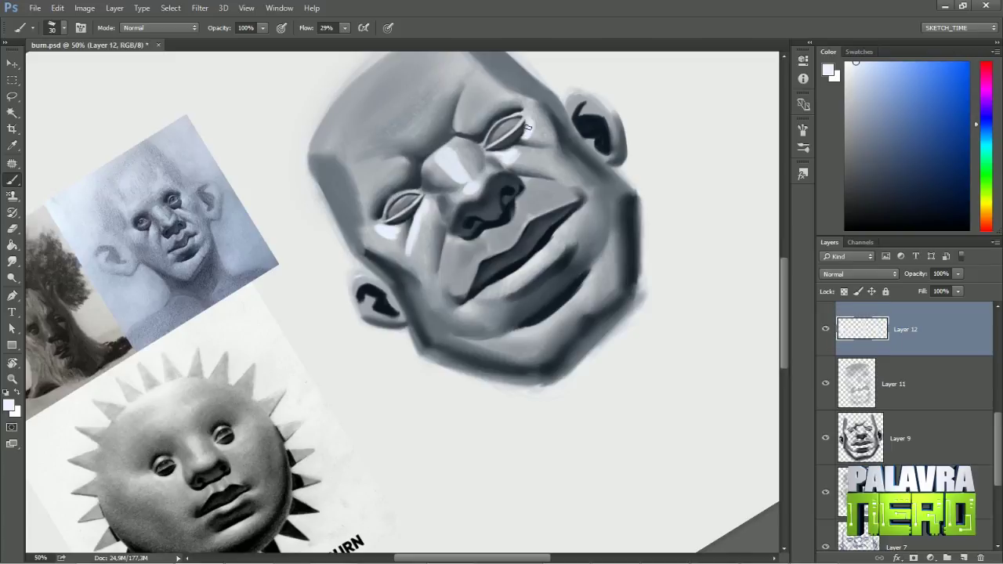
Paint near-white highlights on the lower lip and the chin with a 58 px brush.
{"action": "right_click", "coordinate": [522, 138]}
{"action": "left_click_drag", "start_coordinate": [552, 174], "coordinate": [541, 173]}
{"action": "key", "text": "Return"}
{"action": "left_click_drag", "start_coordinate": [486, 131], "coordinate": [518, 157]}
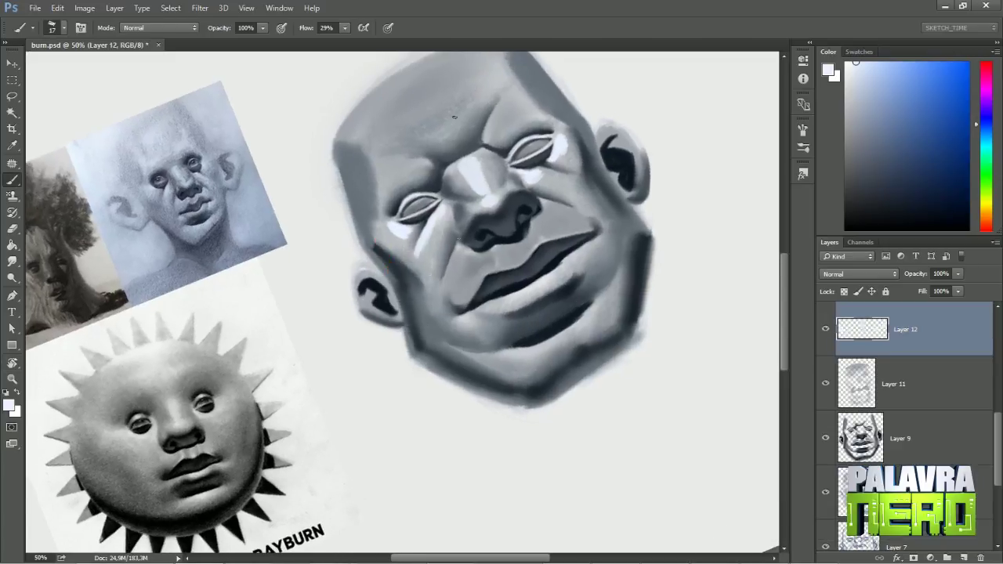
{"action": "right_click", "coordinate": [528, 167]}
{"action": "double_click", "coordinate": [539, 358]}
{"action": "left_click_drag", "start_coordinate": [541, 357], "coordinate": [603, 321]}
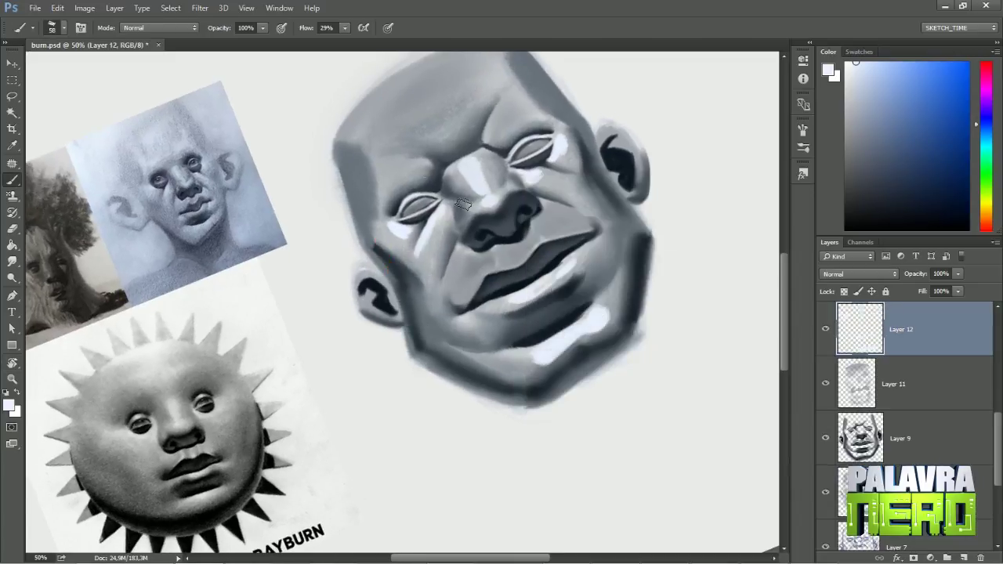
Paint near-white highlights above both eyes on the brow bones and a light stroke on the lower forehead.
{"action": "left_click_drag", "start_coordinate": [388, 174], "coordinate": [427, 164]}
{"action": "left_click_drag", "start_coordinate": [488, 137], "coordinate": [513, 100]}
{"action": "left_click_drag", "start_coordinate": [394, 141], "coordinate": [431, 132]}
{"action": "mouse_move", "coordinate": [441, 127]}
{"action": "left_mouse_down"}
{"action": "mouse_move", "coordinate": [449, 151]}
{"action": "mouse_move", "coordinate": [477, 169]}
{"action": "left_mouse_up"}
Fill the forehead down to the brow creases with near-white using a 126 px brush.
{"action": "key", "text": "bracketright"}
{"action": "key", "text": "bracketright"}
{"action": "key", "text": "bracketright"}
{"action": "key", "text": "bracketright"}
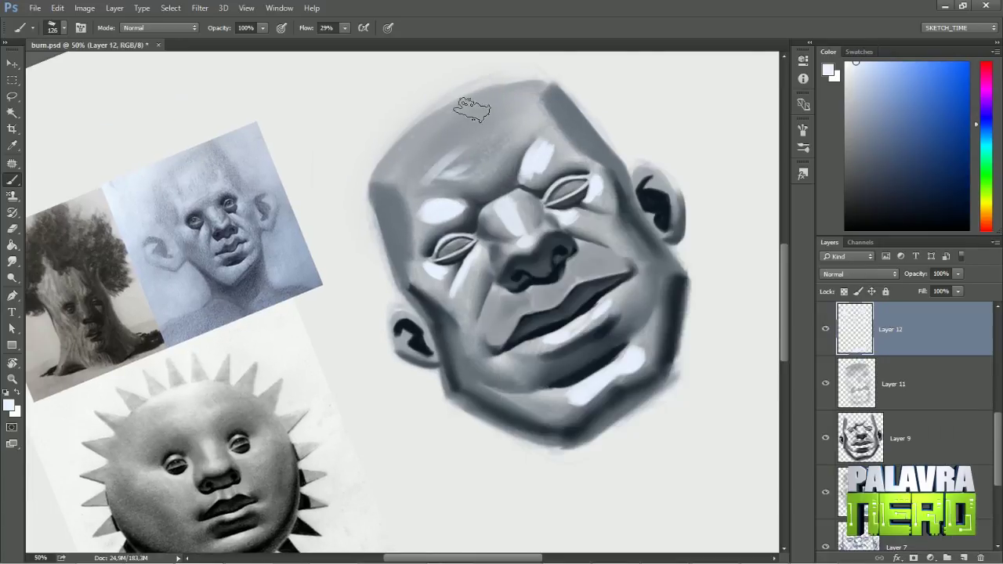
{"action": "left_click_drag", "start_coordinate": [408, 157], "coordinate": [510, 127]}
{"action": "left_click_drag", "start_coordinate": [439, 134], "coordinate": [483, 161]}
{"action": "left_click_drag", "start_coordinate": [415, 200], "coordinate": [462, 169]}
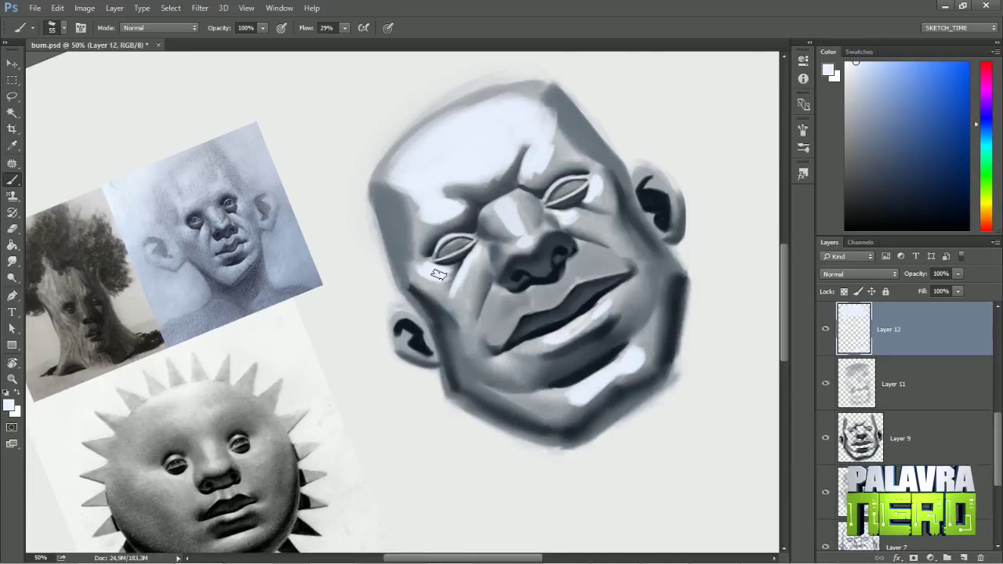
Add near-white highlights to the cheeks beside the nose and the upper lip area with a 55 px brush.
{"action": "left_click_drag", "start_coordinate": [474, 255], "coordinate": [457, 310]}
{"action": "mouse_move", "coordinate": [502, 286]}
{"action": "left_mouse_down"}
{"action": "mouse_move", "coordinate": [482, 335]}
{"action": "mouse_move", "coordinate": [501, 302]}
{"action": "left_mouse_up"}
{"action": "key", "text": "e"}
{"action": "key", "text": "b"}
{"action": "key", "text": "bracketleft"}
{"action": "key", "text": "bracketleft"}
{"action": "key", "text": "bracketleft"}
{"action": "key", "text": "bracketleft"}
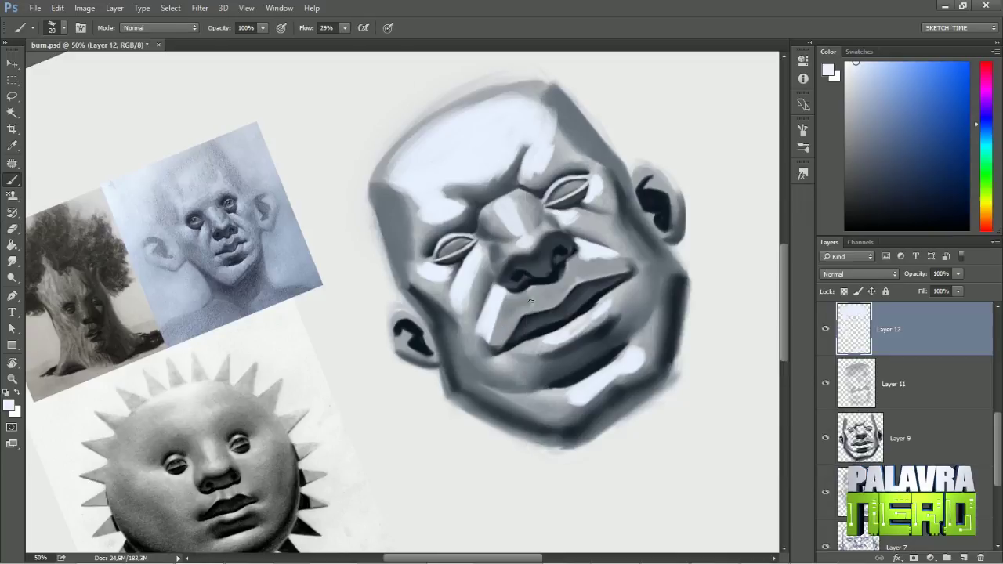
Paint near-white highlights beside the mouth corners and extend the chin highlight with a 40 px brush.
{"action": "key", "text": "bracketright"}
{"action": "key", "text": "bracketright"}
{"action": "left_click_drag", "start_coordinate": [626, 295], "coordinate": [645, 345]}
{"action": "left_click_drag", "start_coordinate": [501, 399], "coordinate": [571, 396]}
{"action": "left_click_drag", "start_coordinate": [651, 320], "coordinate": [655, 357]}
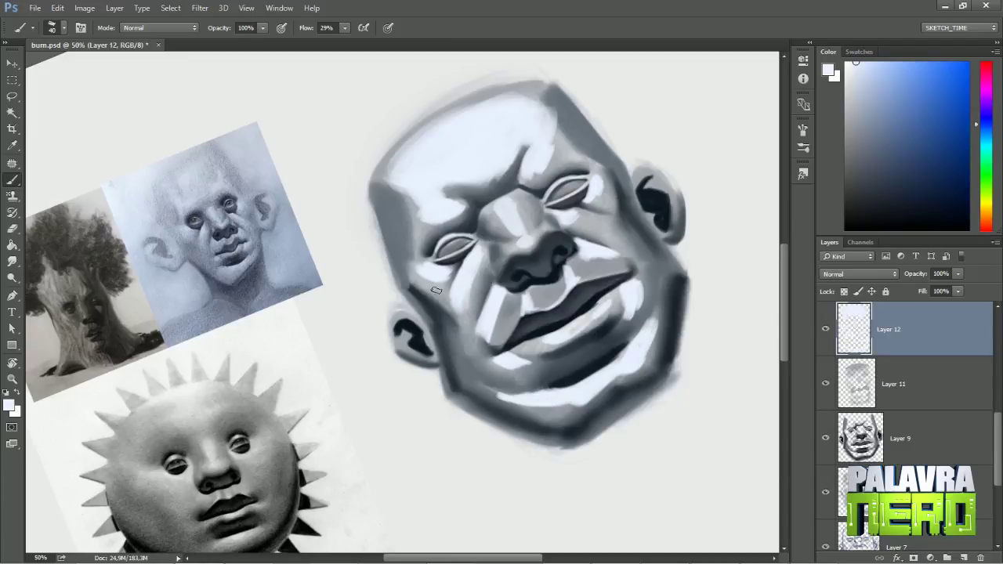
Add thin near-white highlights to both ears with a smaller brush.
{"action": "key", "text": "bracketleft"}
{"action": "key", "text": "bracketleft"}
{"action": "left_click_drag", "start_coordinate": [400, 329], "coordinate": [411, 350]}
{"action": "mouse_move", "coordinate": [647, 188]}
{"action": "left_mouse_down"}
{"action": "mouse_move", "coordinate": [666, 190]}
{"action": "mouse_move", "coordinate": [623, 156]}
{"action": "left_mouse_up"}
Smudge the highlights on the forehead, brows, nose, cheeks and chin into the midtones with a 92 px tip at 68% strength.
{"action": "key", "text": "r"}
{"action": "right_click", "coordinate": [514, 208]}
{"action": "key", "text": "Return"}
{"action": "mouse_move", "coordinate": [552, 186]}
{"action": "left_mouse_down"}
{"action": "mouse_move", "coordinate": [486, 310]}
{"action": "mouse_move", "coordinate": [588, 287]}
{"action": "mouse_move", "coordinate": [533, 235]}
{"action": "mouse_move", "coordinate": [459, 343]}
{"action": "left_mouse_up"}
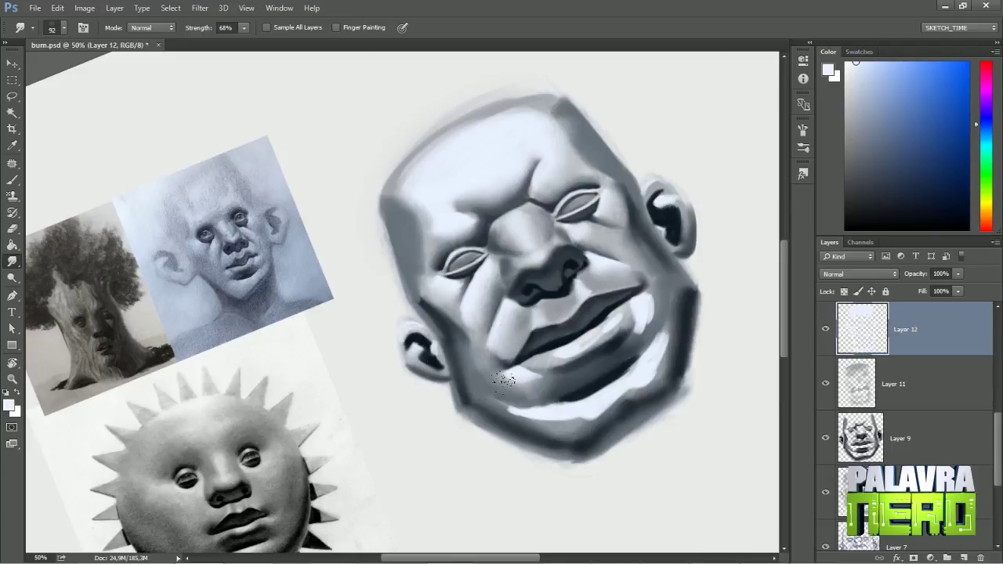
{"action": "mouse_move", "coordinate": [503, 380]}
{"action": "left_mouse_down"}
{"action": "mouse_move", "coordinate": [619, 329]}
{"action": "mouse_move", "coordinate": [595, 415]}
{"action": "mouse_move", "coordinate": [551, 459]}
{"action": "left_mouse_up"}
Paint a near-white highlight down the nose with a 24 px brush and smudge it smooth with a 54 px tip.
{"action": "key", "text": "r"}
{"action": "key", "text": "b"}
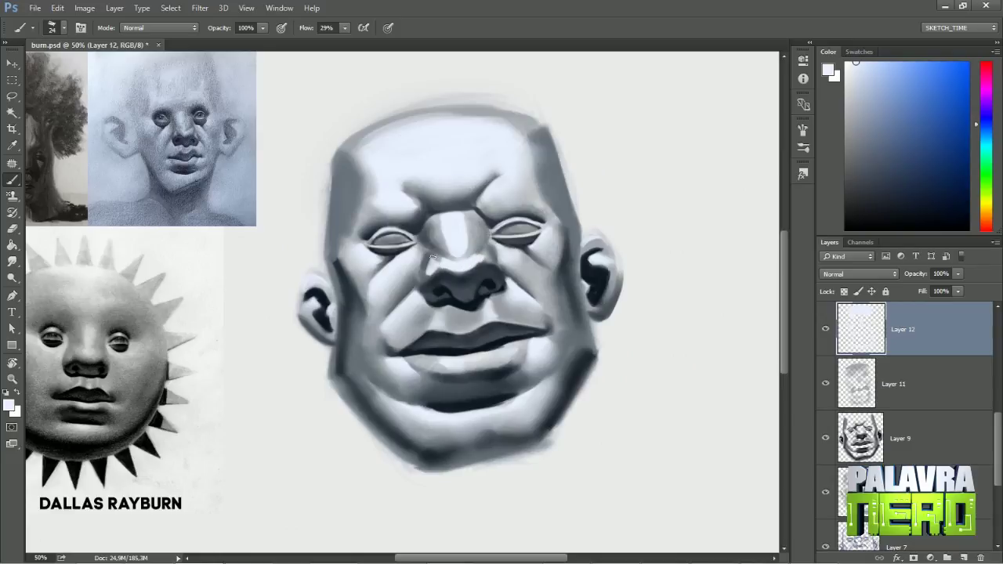
{"action": "left_click_drag", "start_coordinate": [462, 235], "coordinate": [455, 271]}
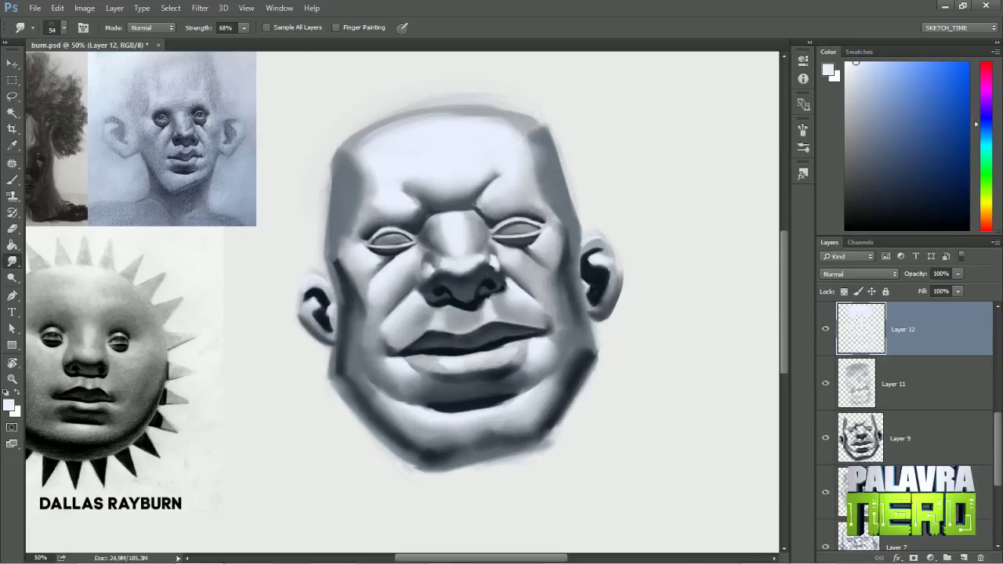
{"action": "key", "text": "r"}
{"action": "left_click_drag", "start_coordinate": [549, 196], "coordinate": [502, 314]}
Refine the nose tip, nostrils and underside with sampled mid and dark grays using a 24 px brush, and smudge the transitions.
{"action": "key", "text": "b"}
{"action": "left_click", "coordinate": [452, 277], "text": "alt"}
{"action": "left_click", "coordinate": [456, 271], "text": "alt"}
{"action": "left_click_drag", "start_coordinate": [462, 268], "coordinate": [426, 285]}
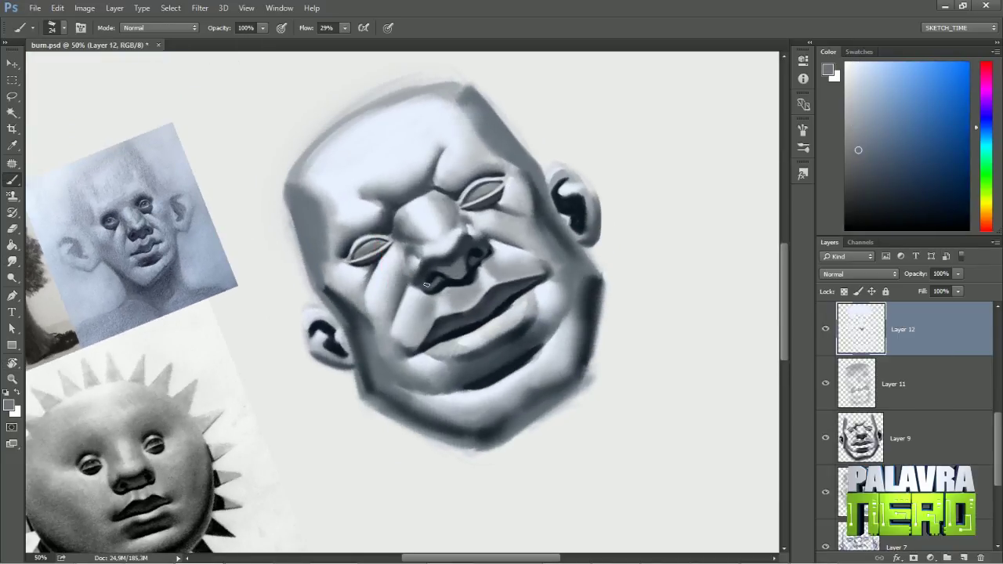
{"action": "left_click", "coordinate": [478, 253], "text": "alt"}
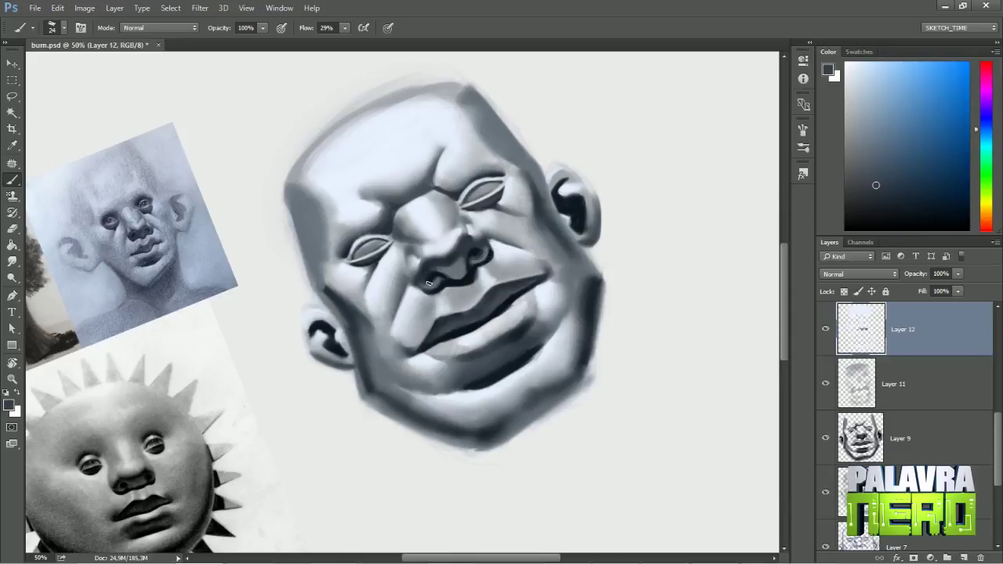
{"action": "key", "text": "w"}
{"action": "key", "text": "r"}
{"action": "left_click_drag", "start_coordinate": [478, 249], "coordinate": [455, 226]}
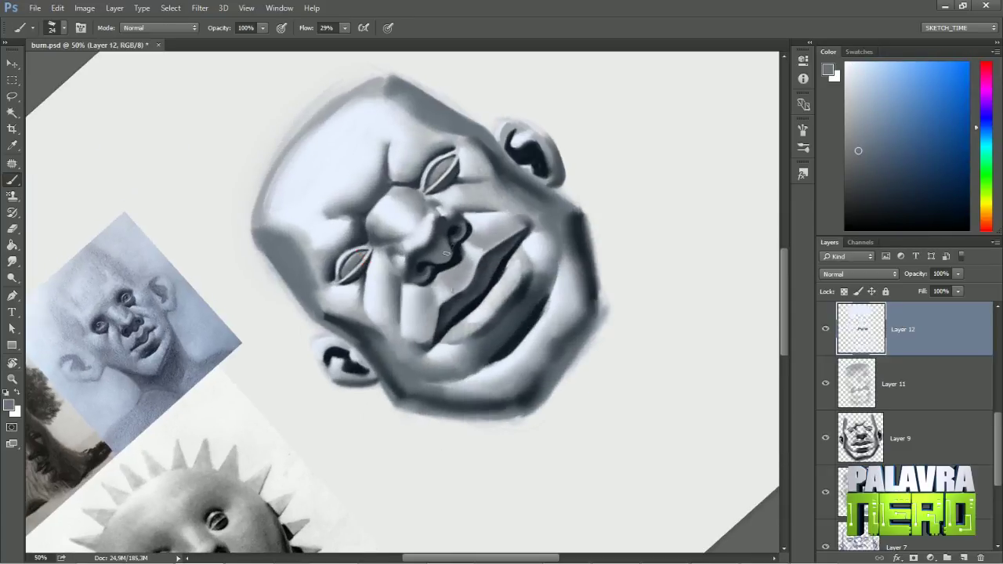
Deepen the lip line, the shadow under the lower lip and the jaw shadow with sampled near-black and gray at 24 px.
{"action": "key", "text": "b"}
{"action": "scroll", "coordinate": [431, 213], "scroll_direction": "down", "scroll_amount": 3}
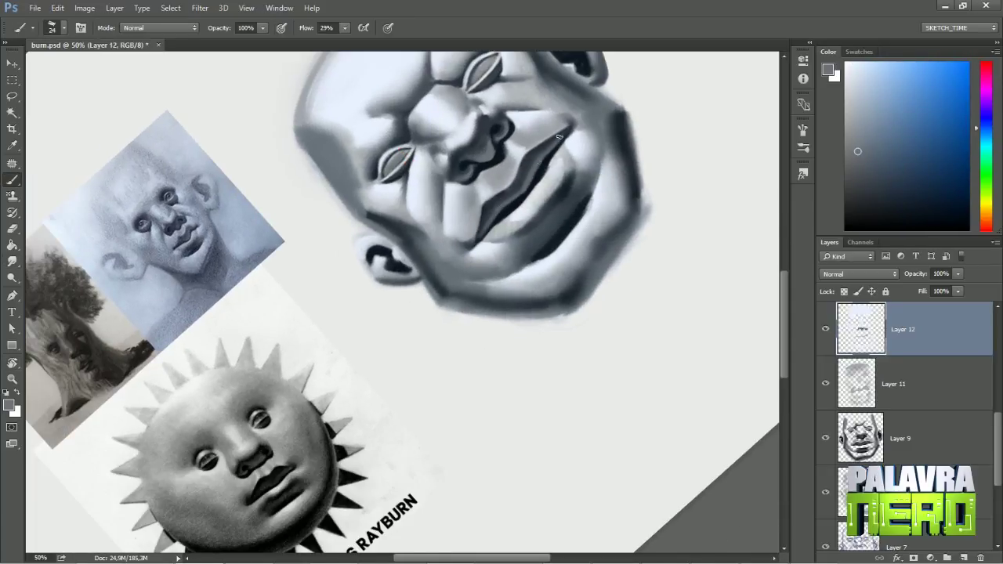
{"action": "left_click", "coordinate": [539, 177], "text": "alt"}
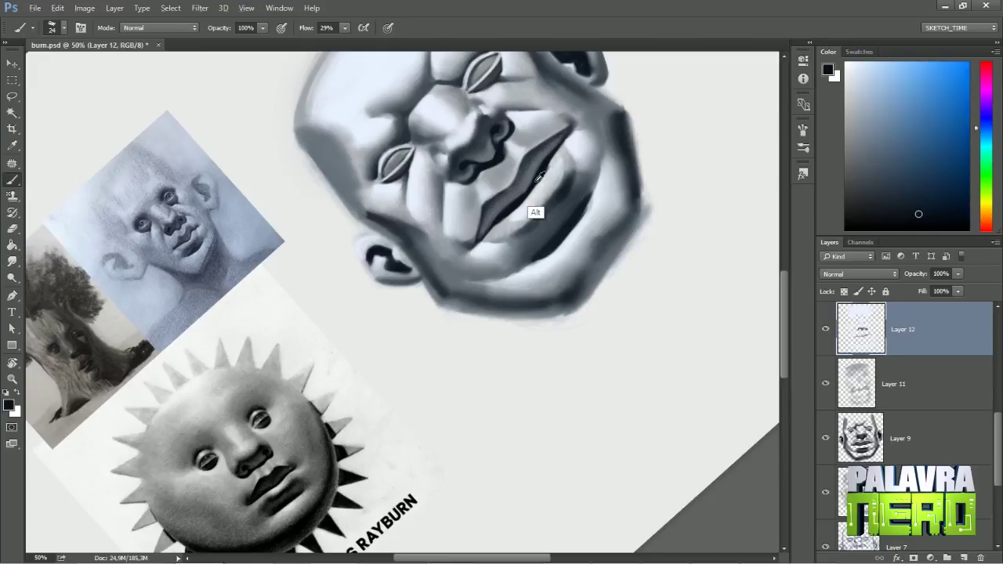
{"action": "mouse_move", "coordinate": [531, 196]}
{"action": "left_mouse_down"}
{"action": "mouse_move", "coordinate": [587, 191]}
{"action": "mouse_move", "coordinate": [597, 251]}
{"action": "mouse_move", "coordinate": [564, 302]}
{"action": "left_mouse_up"}
{"action": "left_click", "coordinate": [583, 199], "text": "alt"}
{"action": "left_click", "coordinate": [604, 101], "text": "alt"}
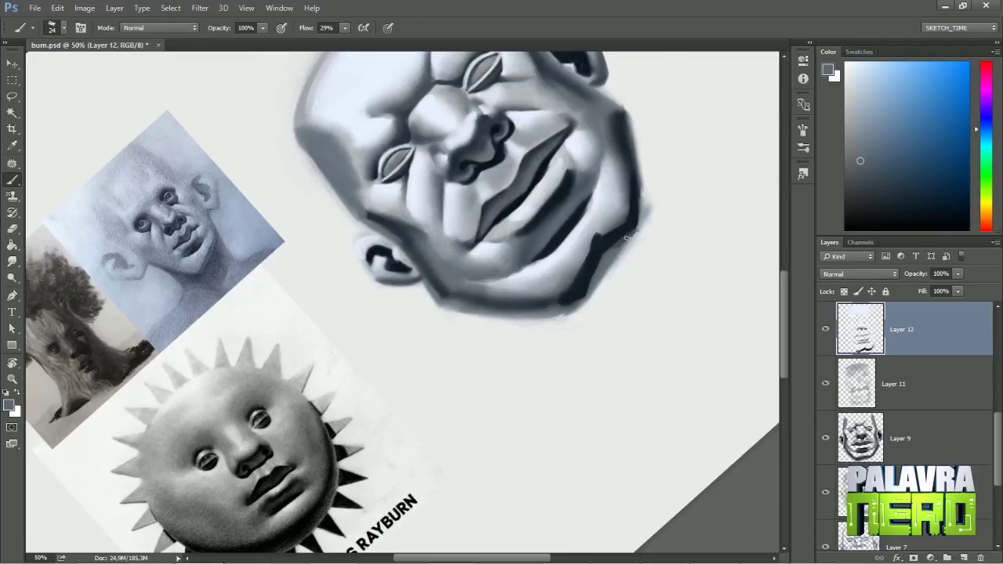
Erase the stray paint outside the jaw with a 55 px eraser, and darken and smudge the chin's lower contour.
{"action": "key", "text": "shift+r"}
{"action": "key", "text": "r"}
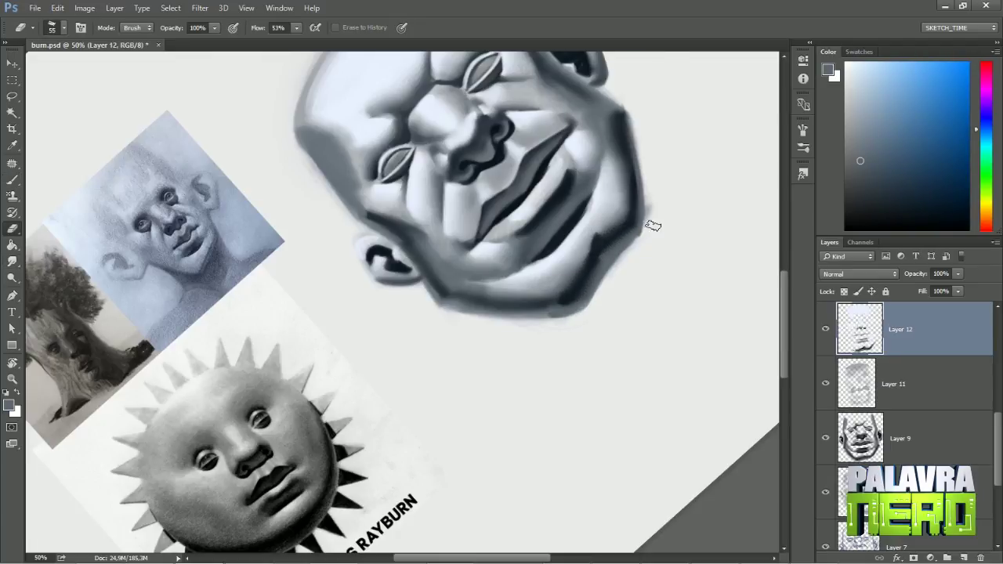
{"action": "mouse_move", "coordinate": [650, 224]}
{"action": "left_mouse_down"}
{"action": "mouse_move", "coordinate": [418, 436]}
{"action": "mouse_move", "coordinate": [439, 399]}
{"action": "left_mouse_up"}
{"action": "key", "text": "b"}
{"action": "left_click", "coordinate": [536, 293], "text": "alt"}
{"action": "key", "text": "r"}
{"action": "left_click_drag", "start_coordinate": [536, 293], "coordinate": [509, 250]}
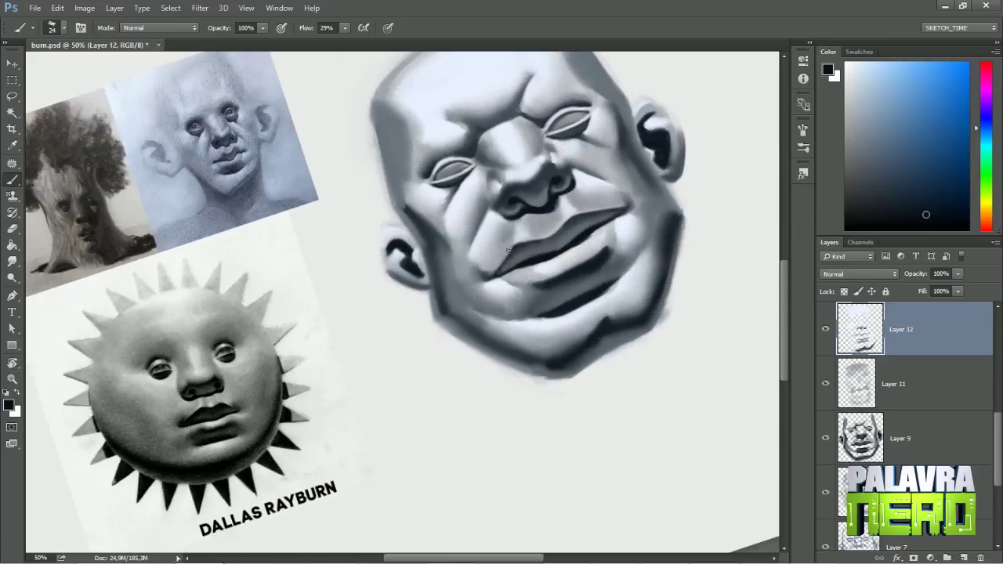
{"action": "key", "text": "shift+r"}
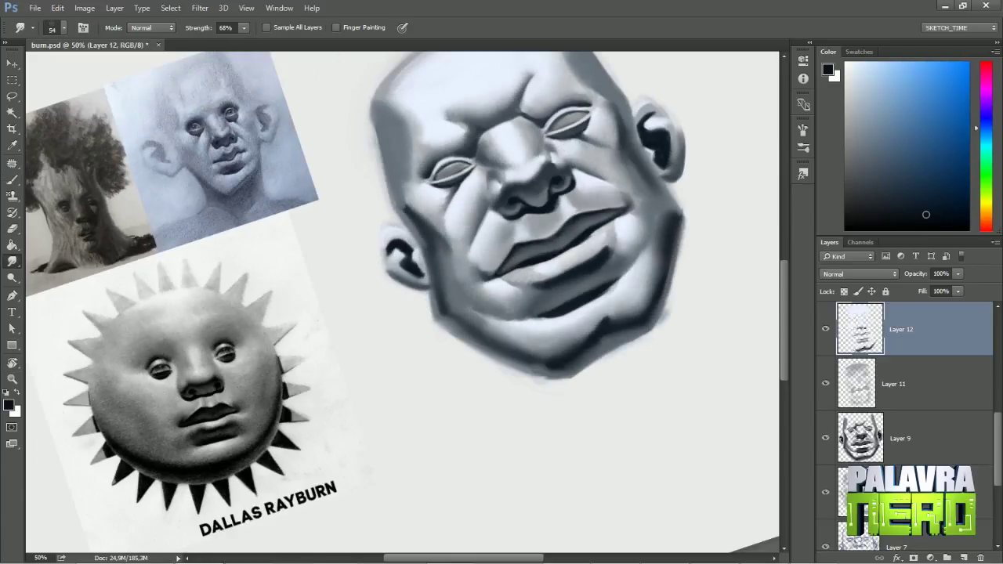
Sharpen the nose edges and the inner eye corners with sampled light and dark tones using a 10 px brush.
{"action": "key", "text": "b"}
{"action": "left_click_drag", "start_coordinate": [514, 127], "coordinate": [522, 166]}
{"action": "right_click", "coordinate": [524, 166]}
{"action": "left_click", "coordinate": [502, 248], "text": "alt"}
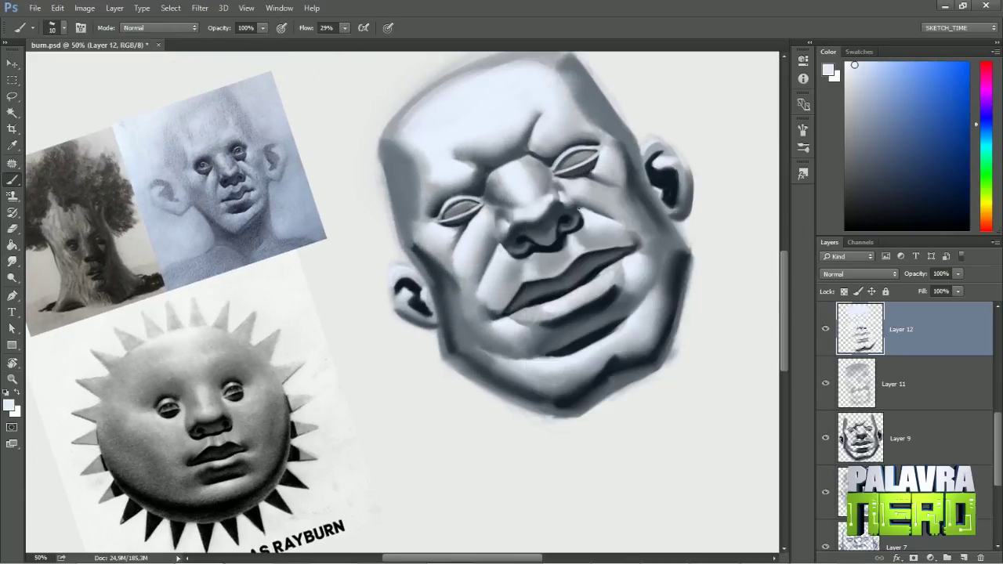
{"action": "left_click", "coordinate": [507, 251], "text": "alt"}
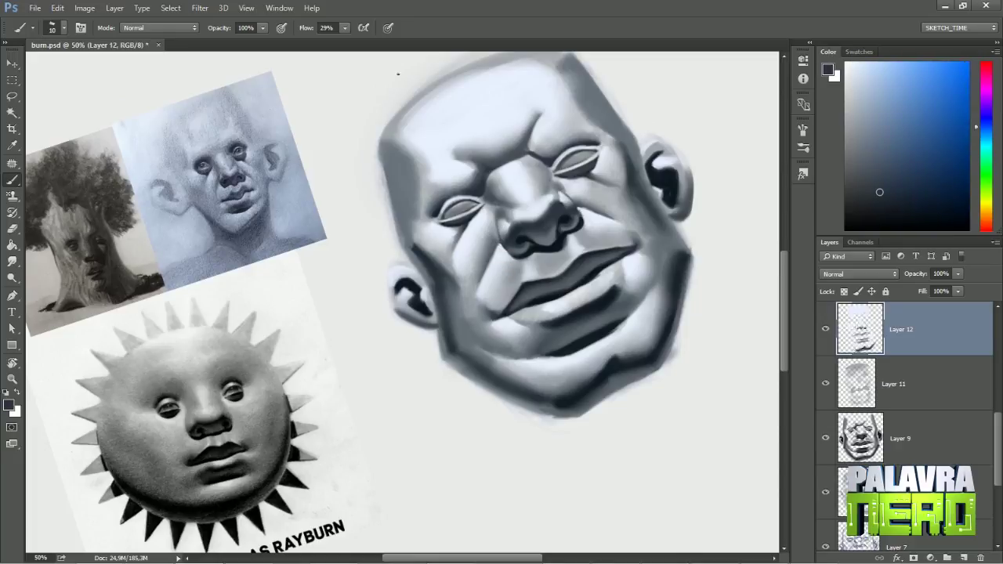
{"action": "left_click", "coordinate": [484, 210], "text": "alt"}
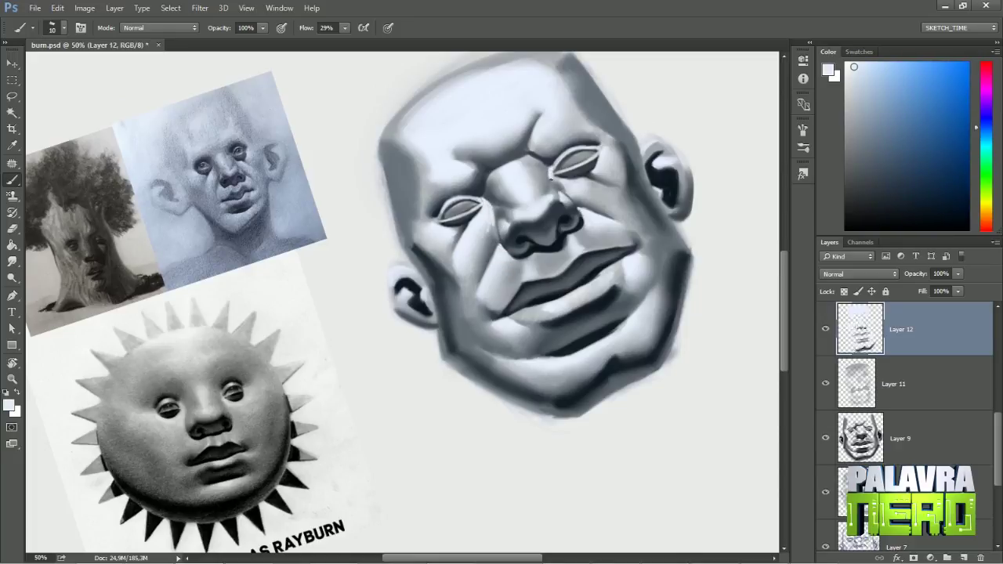
{"action": "mouse_move", "coordinate": [552, 167]}
{"action": "left_mouse_down"}
{"action": "mouse_move", "coordinate": [470, 142]}
{"action": "mouse_move", "coordinate": [377, 165]}
{"action": "left_mouse_up"}
Refine the eyelid rims and eyeballs with sampled light and gray tones using the Chalky Square Painting brush at 23 px.
{"action": "right_click", "coordinate": [377, 164]}
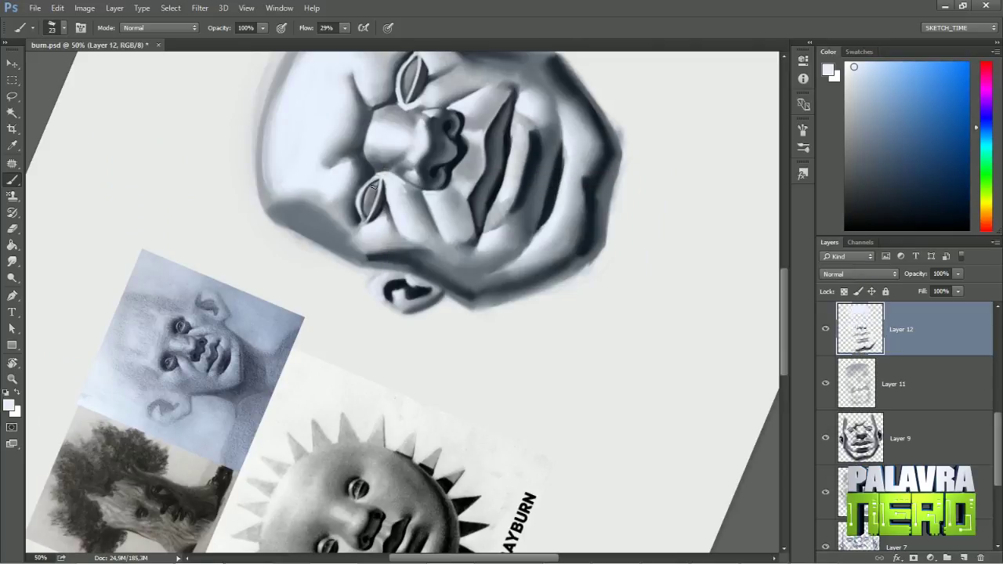
{"action": "left_click", "coordinate": [369, 192], "text": "alt"}
{"action": "scroll", "coordinate": [392, 188], "scroll_direction": "up", "scroll_amount": 3}
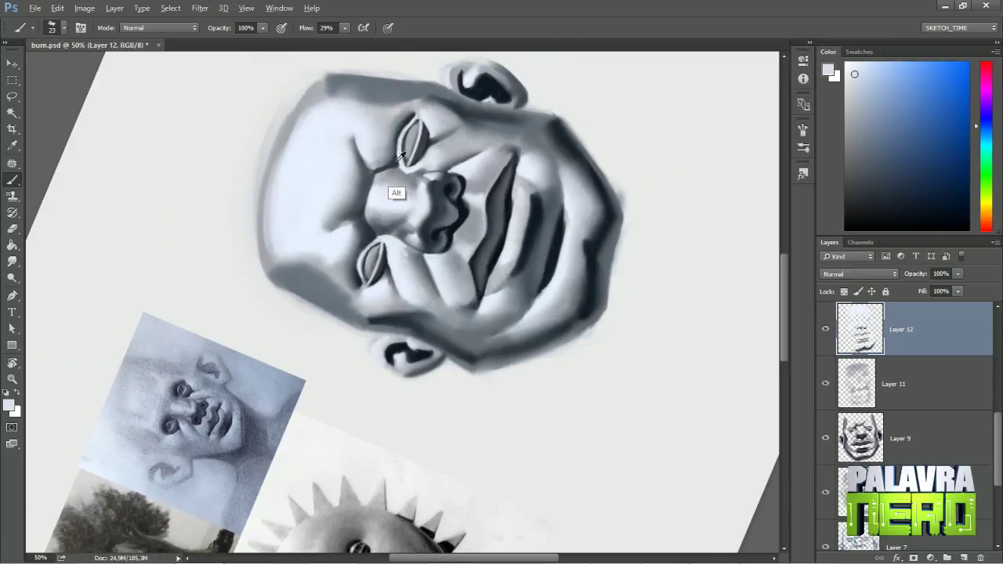
{"action": "right_click", "coordinate": [415, 138]}
{"action": "left_click", "coordinate": [415, 180], "text": "alt"}
{"action": "right_click", "coordinate": [433, 166]}
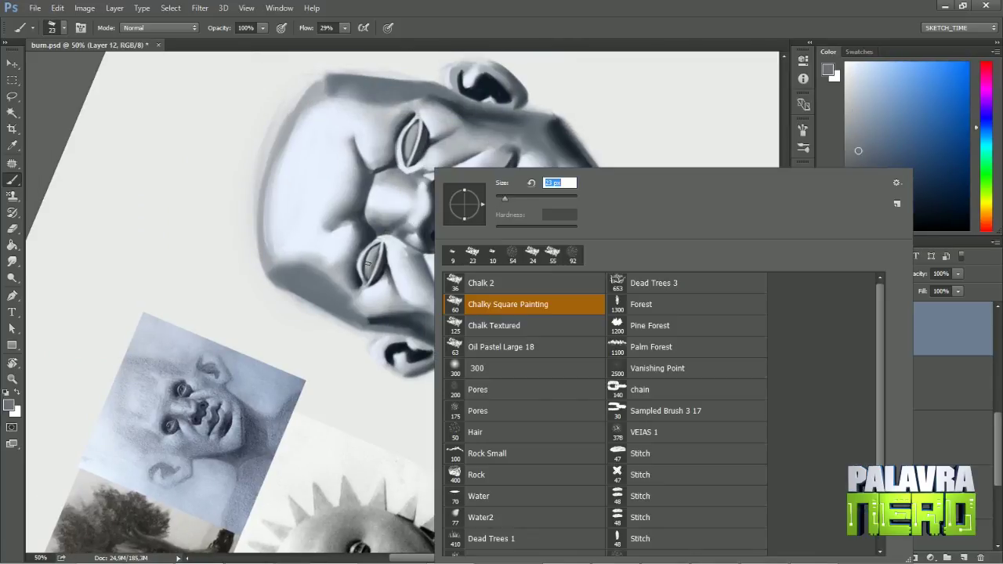
{"action": "left_click", "coordinate": [428, 153]}
{"action": "key", "text": "Escape"}
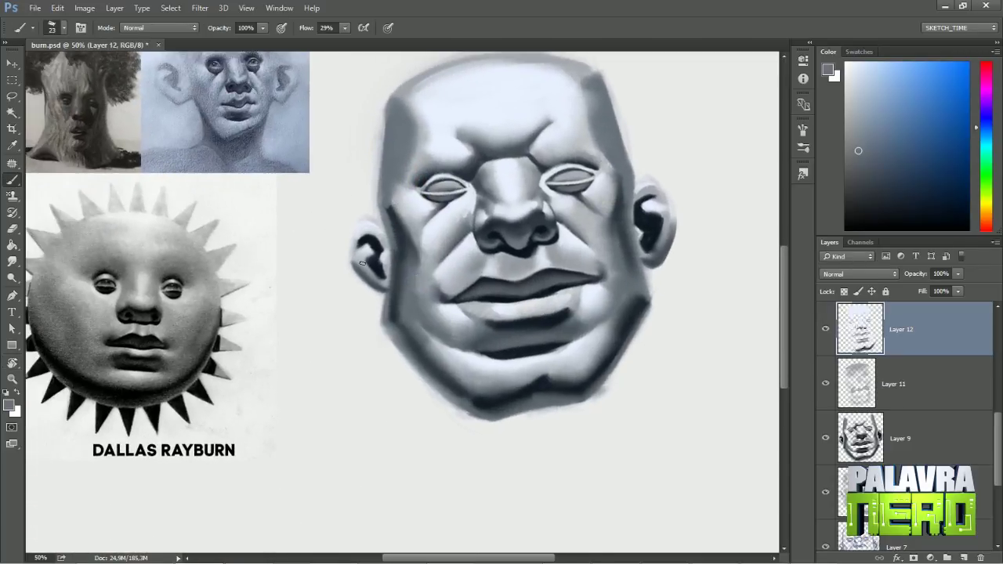
Refine the shading of both ears, paint both temples with sampled gray and smudge the temple edges.
{"action": "key", "text": "h"}
{"action": "left_click_drag", "start_coordinate": [658, 216], "coordinate": [690, 188]}
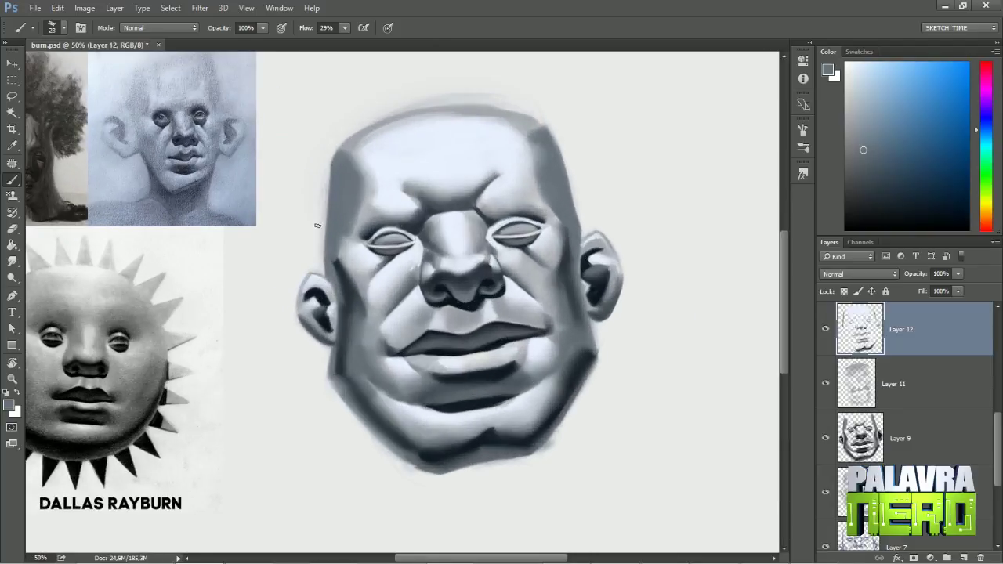
{"action": "left_click", "coordinate": [331, 227], "text": "alt"}
{"action": "left_click_drag", "start_coordinate": [335, 262], "coordinate": [346, 162]}
{"action": "left_click_drag", "start_coordinate": [551, 138], "coordinate": [555, 209]}
{"action": "key", "text": "r"}
{"action": "left_click_drag", "start_coordinate": [345, 258], "coordinate": [348, 164]}
Extend the near-white forehead to the skull's top edge and corners with a 46 px brush.
{"action": "key", "text": "h"}
{"action": "mouse_move", "coordinate": [570, 227]}
{"action": "left_mouse_down"}
{"action": "mouse_move", "coordinate": [560, 262]}
{"action": "mouse_move", "coordinate": [291, 191]}
{"action": "left_mouse_up"}
{"action": "key", "text": "r"}
{"action": "key", "text": "b"}
{"action": "left_click", "coordinate": [240, 217], "text": "alt"}
{"action": "left_click_drag", "start_coordinate": [229, 280], "coordinate": [226, 232]}
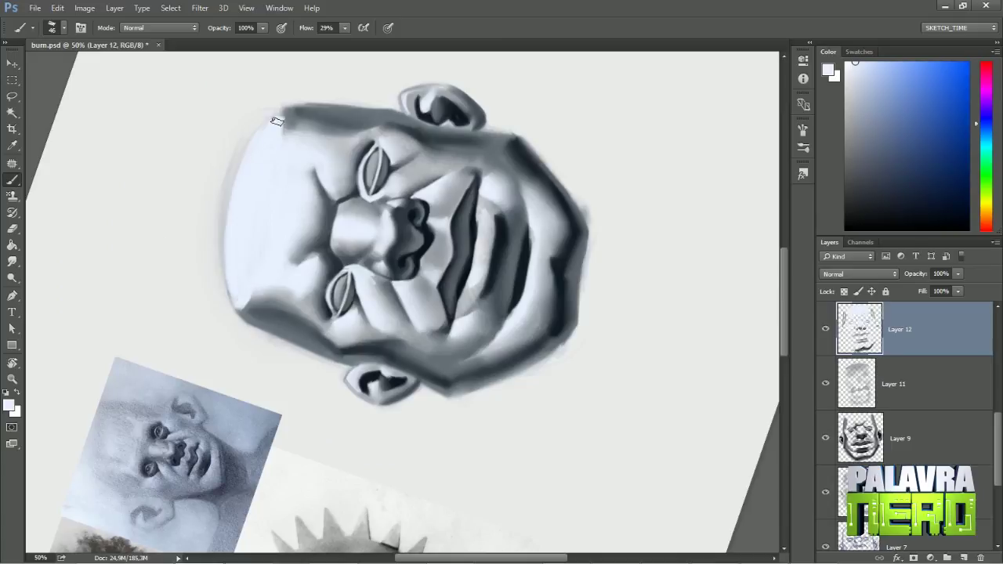
{"action": "key", "text": "r"}
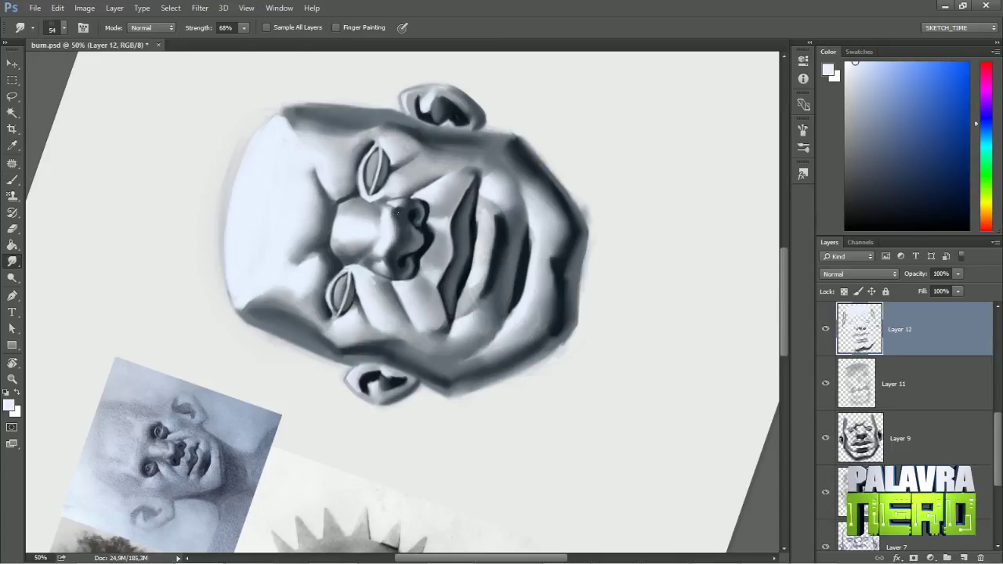
Reshape the lower lip's light and shadow with sampled tones using a 37 px brush, and smudge it smooth.
{"action": "key", "text": "b"}
{"action": "right_click", "coordinate": [475, 168]}
{"action": "key", "text": "Return"}
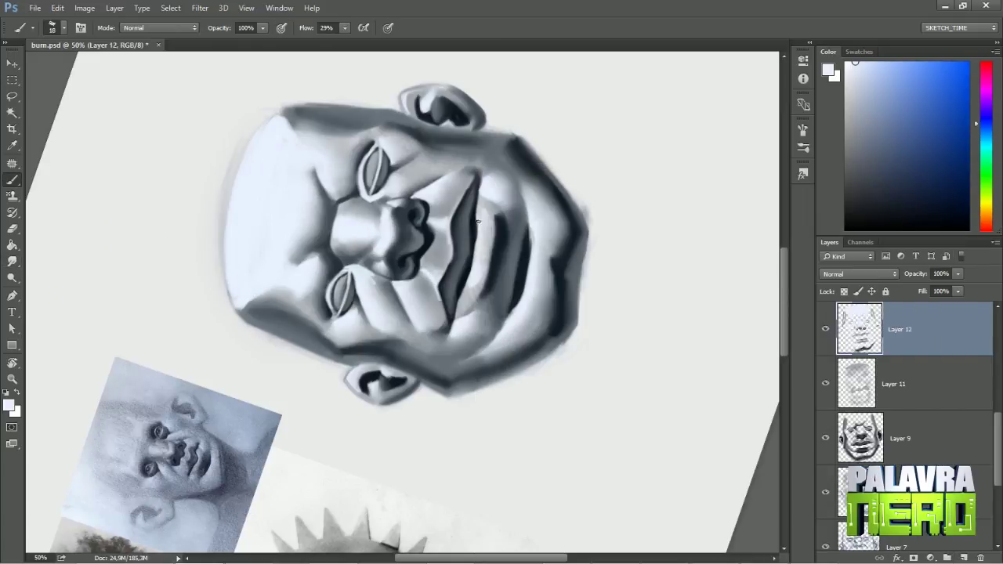
{"action": "right_click", "coordinate": [478, 222]}
{"action": "type", "text": "37"}
{"action": "key", "text": "Return"}
{"action": "left_click", "coordinate": [485, 235], "text": "alt"}
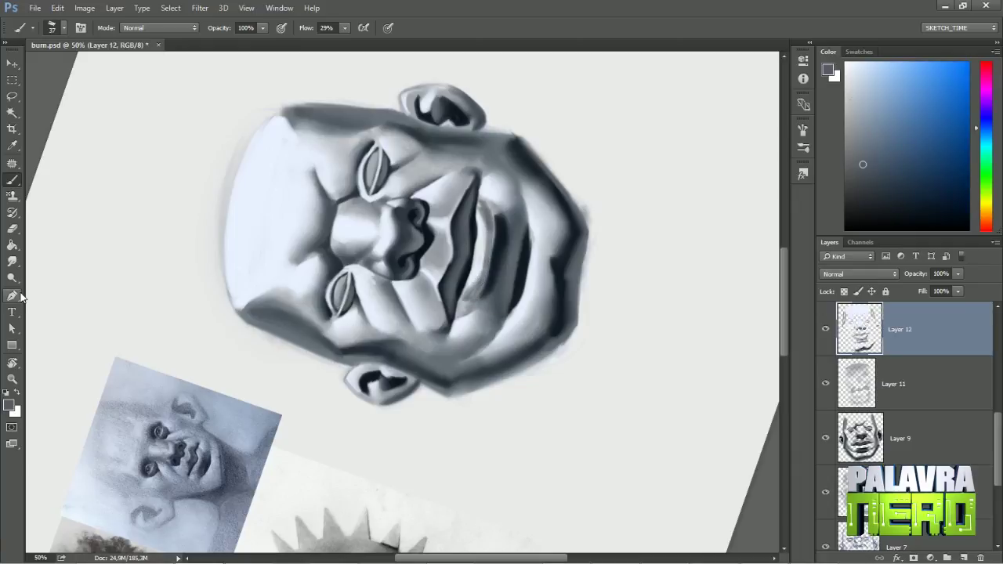
{"action": "key", "text": "r"}
{"action": "key", "text": "r"}
{"action": "mouse_move", "coordinate": [485, 209]}
{"action": "left_mouse_down"}
{"action": "mouse_move", "coordinate": [470, 235]}
{"action": "mouse_move", "coordinate": [525, 326]}
{"action": "left_mouse_up"}
{"action": "key", "text": "b"}
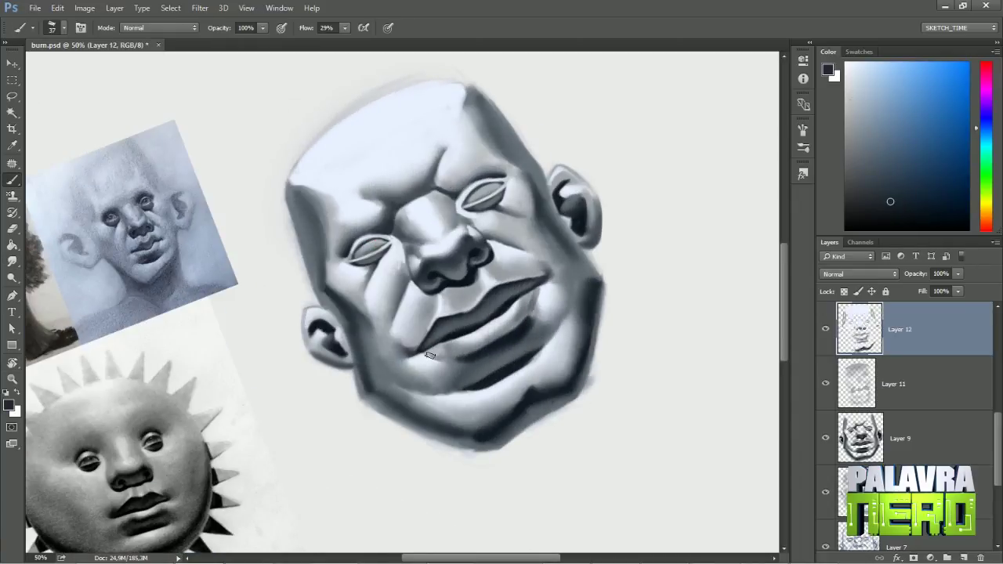
Touch up the mouth corner and lower lip edge with a sampled tone and blend it with the Smudge tool.
{"action": "left_click", "coordinate": [447, 355], "text": "alt"}
{"action": "left_click", "coordinate": [12, 261]}
{"action": "key", "text": "r"}
{"action": "mouse_move", "coordinate": [471, 235]}
{"action": "left_mouse_down"}
{"action": "mouse_move", "coordinate": [486, 212]}
{"action": "mouse_move", "coordinate": [472, 195]}
{"action": "left_mouse_up"}
{"action": "key", "text": "b"}
{"action": "key", "text": "r"}
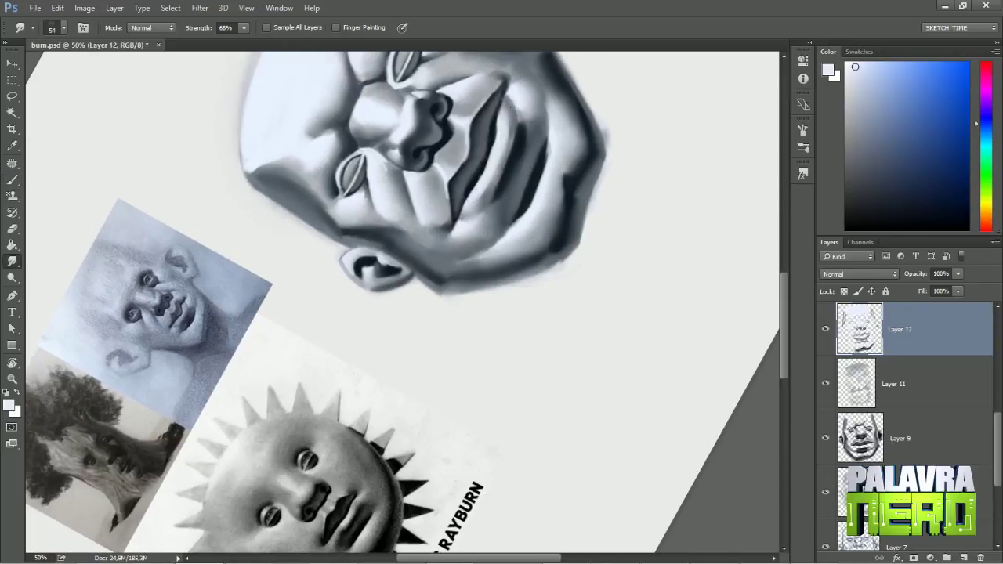
Shade the sides of the cheeks and jaw with sampled gray using a soft round brush at 154 px.
{"action": "key", "text": "Escape"}
{"action": "key", "text": "ctrl+minus"}
{"action": "right_click", "coordinate": [505, 168]}
{"action": "key", "text": "b"}
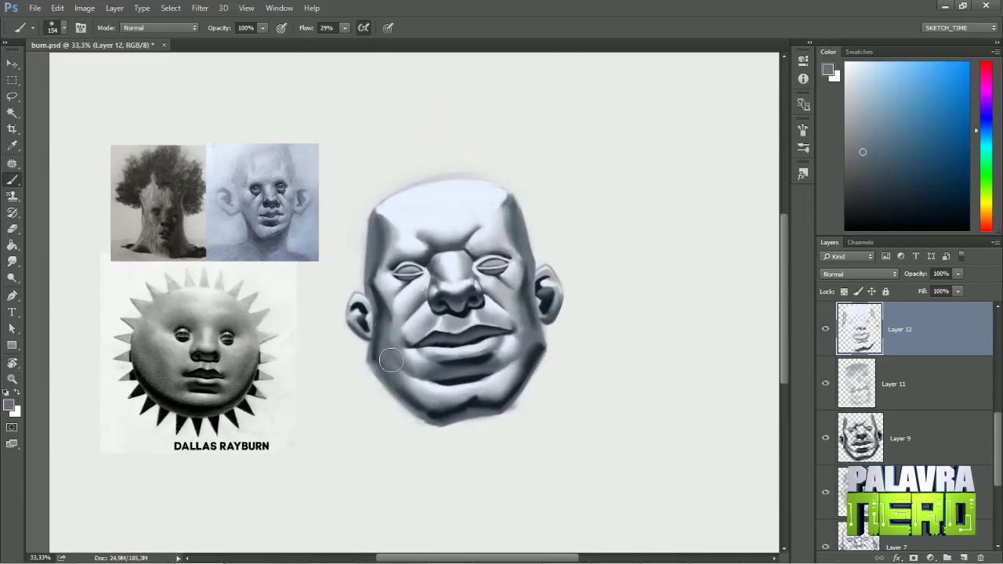
{"action": "left_click_drag", "start_coordinate": [390, 361], "coordinate": [396, 329]}
{"action": "left_click_drag", "start_coordinate": [521, 322], "coordinate": [518, 361]}
{"action": "left_click", "coordinate": [384, 320], "text": "alt"}
{"action": "left_click_drag", "start_coordinate": [392, 290], "coordinate": [407, 353]}
{"action": "mouse_move", "coordinate": [509, 282]}
{"action": "left_mouse_down"}
{"action": "mouse_move", "coordinate": [514, 356]}
{"action": "mouse_move", "coordinate": [462, 392]}
{"action": "left_mouse_up"}
Soften the forehead's upper corners with sampled light gray, and erase the stray paint around the skull outline.
{"action": "key", "text": "r"}
{"action": "left_click_drag", "start_coordinate": [439, 235], "coordinate": [399, 262]}
{"action": "key", "text": "b"}
{"action": "left_click", "coordinate": [384, 223], "text": "alt"}
{"action": "mouse_move", "coordinate": [372, 211]}
{"action": "left_mouse_down"}
{"action": "mouse_move", "coordinate": [490, 180]}
{"action": "mouse_move", "coordinate": [501, 219]}
{"action": "left_mouse_up"}
{"action": "key", "text": "e"}
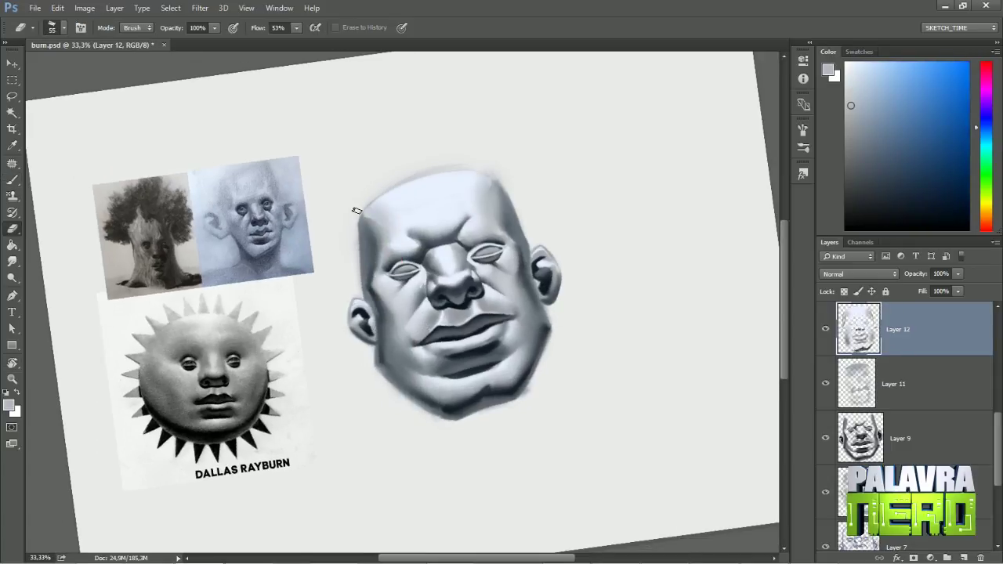
{"action": "key", "text": "Escape"}
{"action": "key", "text": "ctrl+plus"}
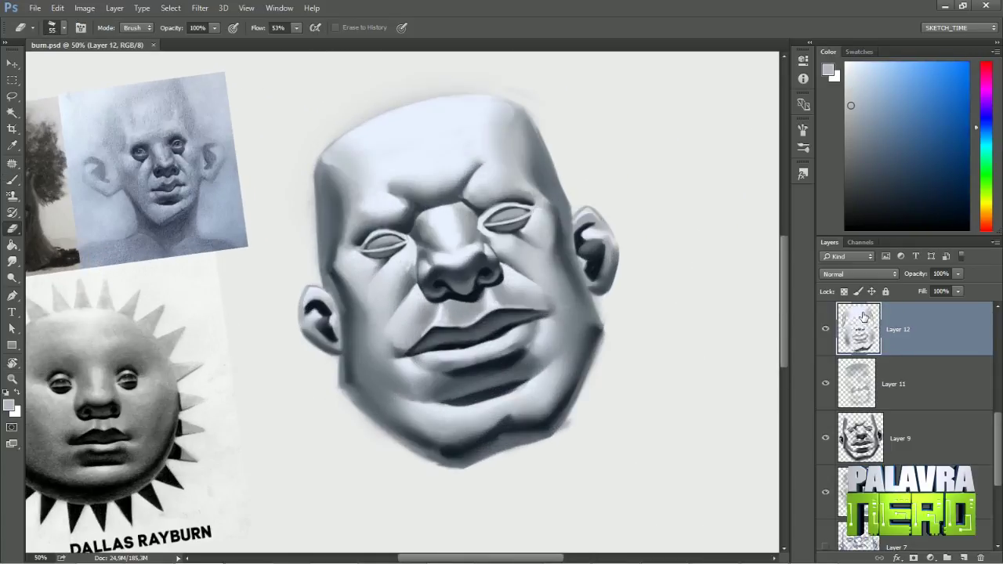
Darken the creases between the brows and upper eyelids with near-black using a 23 px brush.
{"action": "key", "text": "b"}
{"action": "right_click", "coordinate": [506, 169]}
{"action": "key", "text": "Escape"}
{"action": "left_click_drag", "start_coordinate": [523, 278], "coordinate": [521, 279]}
{"action": "left_click_drag", "start_coordinate": [439, 205], "coordinate": [490, 188]}
{"action": "left_click_drag", "start_coordinate": [558, 174], "coordinate": [573, 162]}
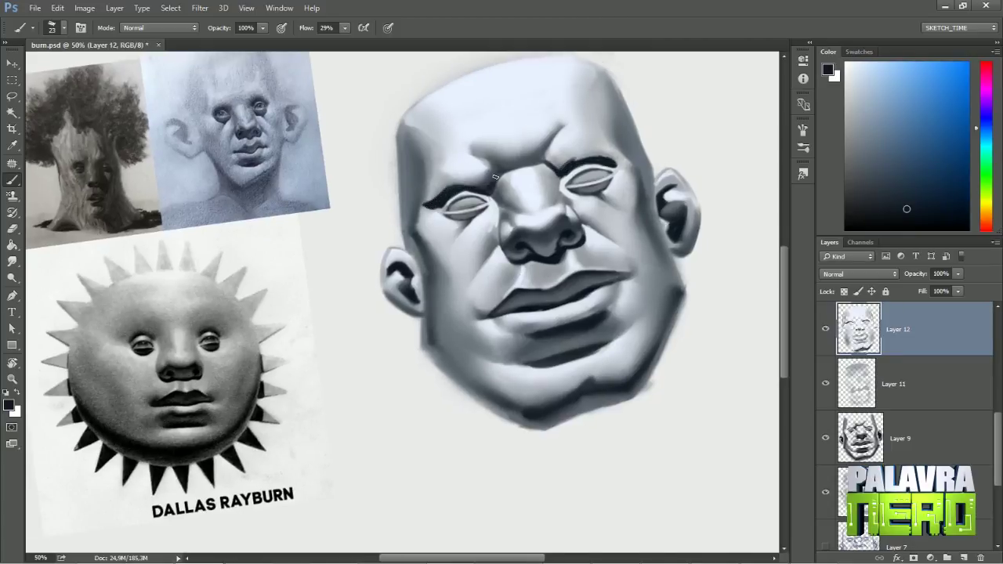
{"action": "left_click_drag", "start_coordinate": [495, 177], "coordinate": [474, 182]}
{"action": "left_click_drag", "start_coordinate": [552, 171], "coordinate": [615, 157]}
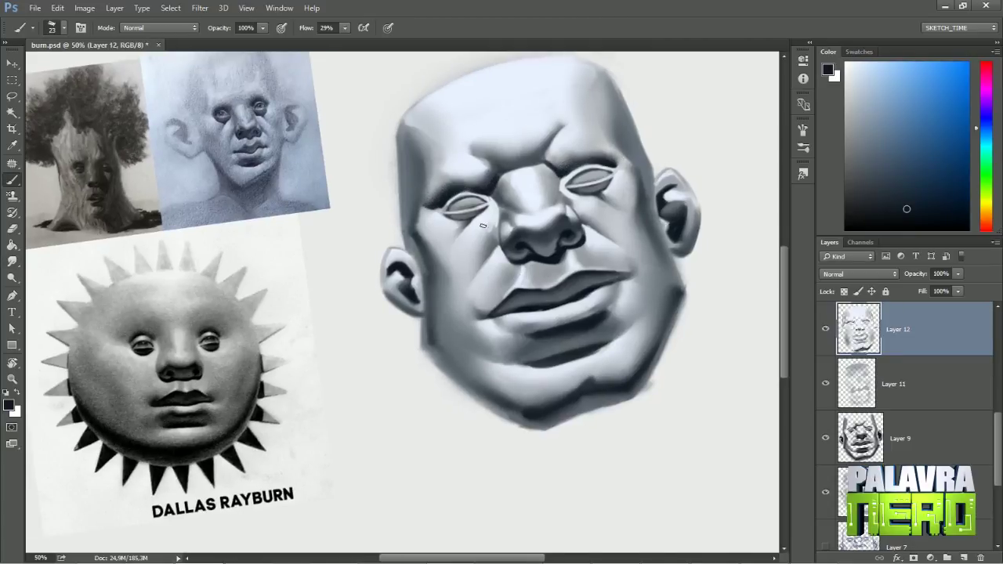
Darken the lower parts of both eyes with near-black using a 15 px brush.
{"action": "right_click", "coordinate": [483, 226]}
{"action": "type", "text": "15"}
{"action": "key", "text": "Return"}
{"action": "key", "text": "r"}
{"action": "left_click_drag", "start_coordinate": [592, 194], "coordinate": [423, 197]}
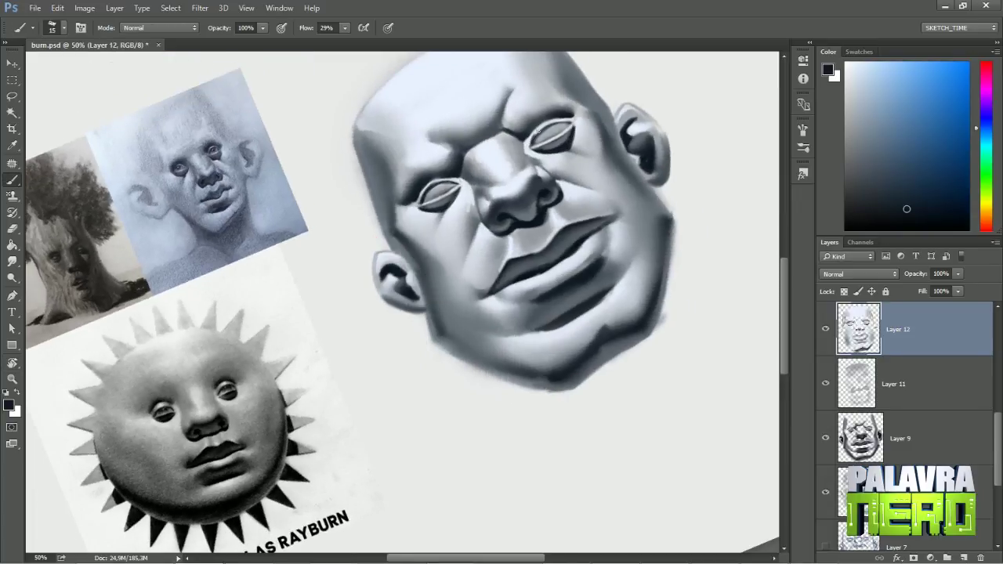
{"action": "key", "text": "r"}
{"action": "mouse_move", "coordinate": [535, 147]}
{"action": "left_mouse_down"}
{"action": "mouse_move", "coordinate": [502, 137]}
{"action": "mouse_move", "coordinate": [518, 145]}
{"action": "mouse_move", "coordinate": [471, 249]}
{"action": "mouse_move", "coordinate": [573, 399]}
{"action": "left_mouse_up"}
{"action": "key", "text": "r"}
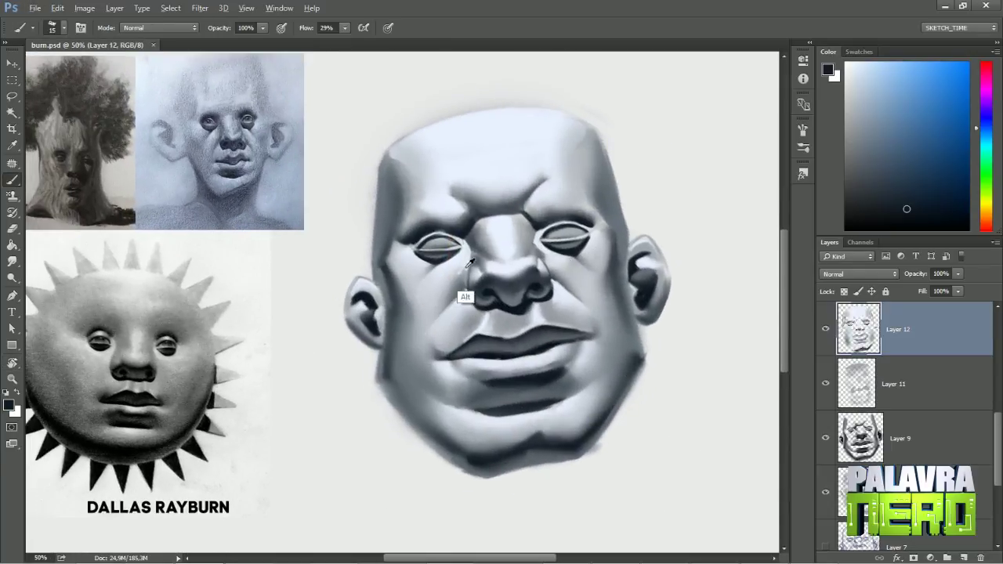
Paint dark irises in both eyes on a new layer, and erase the excess around them.
{"action": "key", "text": "ctrl+shift+alt+n"}
{"action": "left_click_drag", "start_coordinate": [518, 235], "coordinate": [556, 235]}
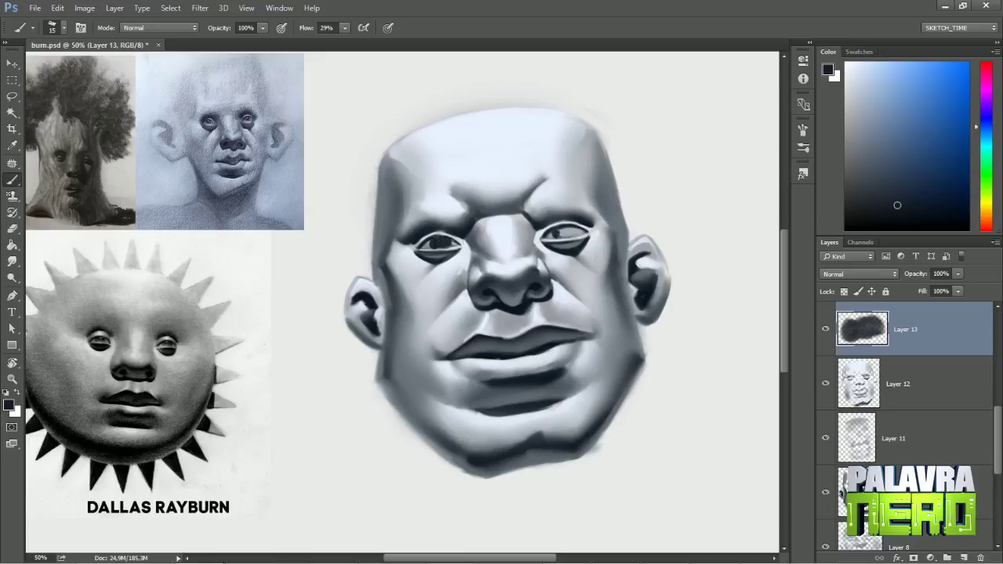
{"action": "key", "text": "e"}
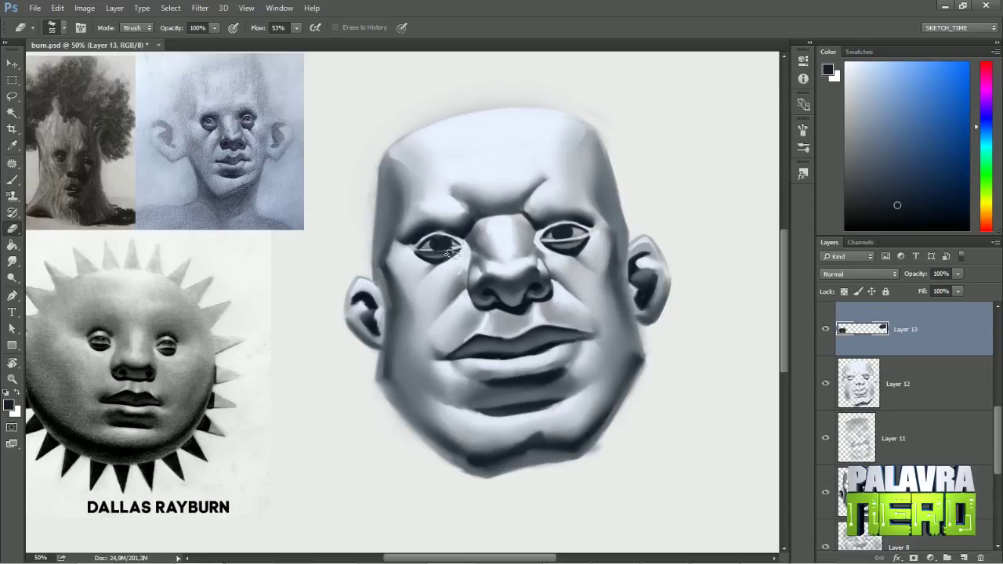
{"action": "key", "text": "v"}
{"action": "left_click_drag", "start_coordinate": [454, 290], "coordinate": [453, 287]}
Lock the iris layer's transparent pixels and shade both irises with sampled gray tones.
{"action": "key", "text": "b"}
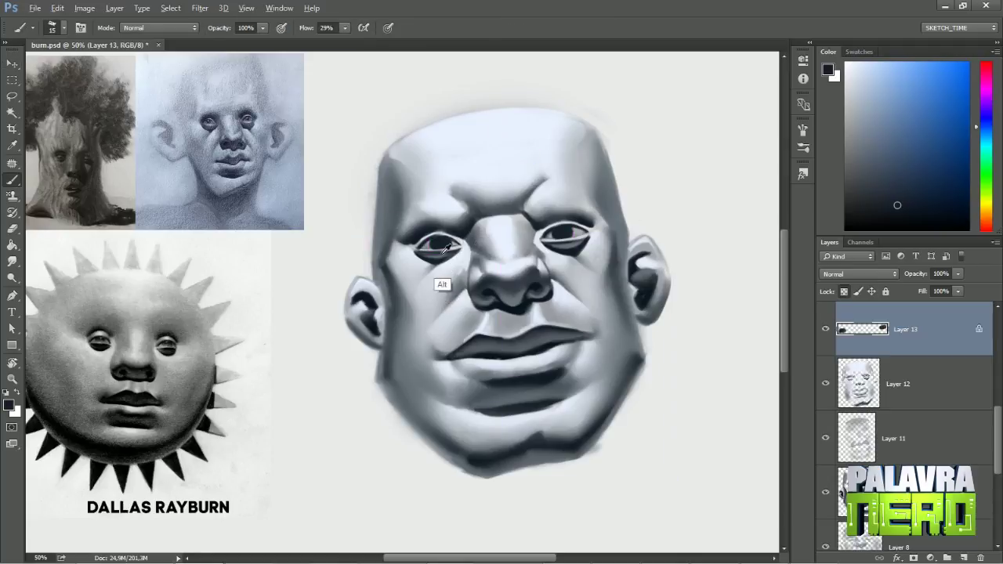
{"action": "left_click", "coordinate": [440, 246], "text": "alt"}
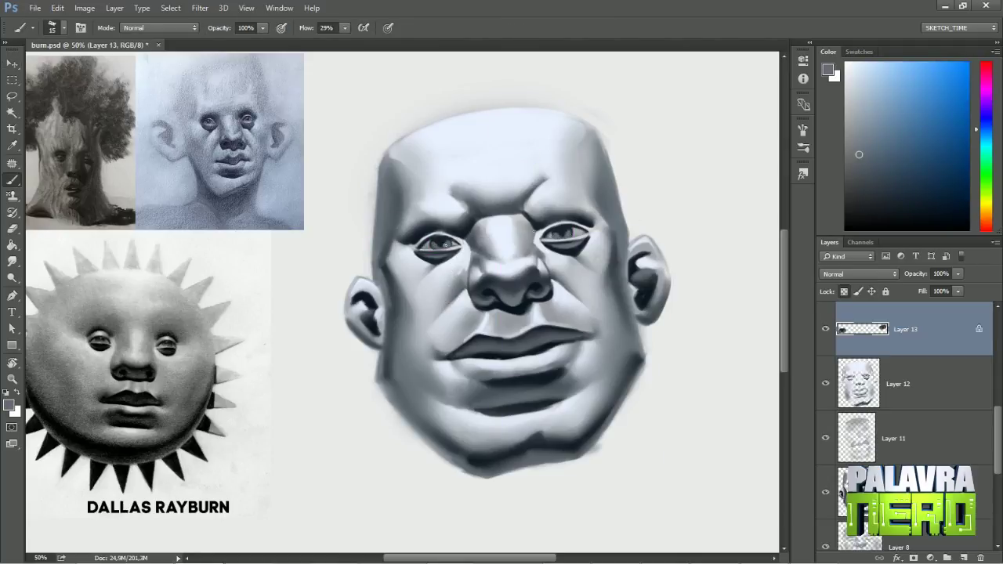
{"action": "left_click", "coordinate": [568, 233], "text": "alt"}
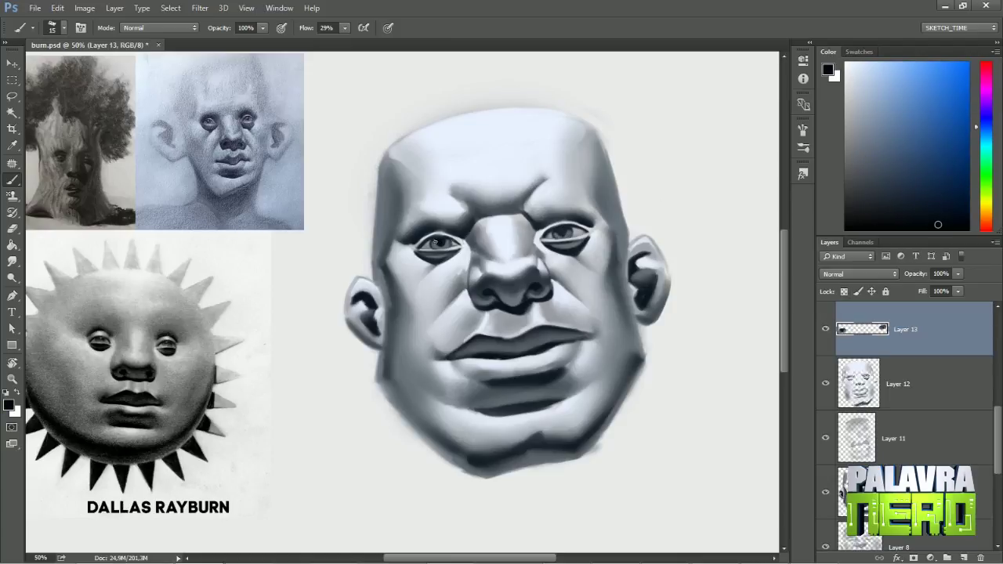
Deepen the upper eyelid lines of both eyes with black using the 15 px brush.
{"action": "left_click_drag", "start_coordinate": [501, 282], "coordinate": [470, 321]}
{"action": "left_click_drag", "start_coordinate": [401, 229], "coordinate": [429, 221]}
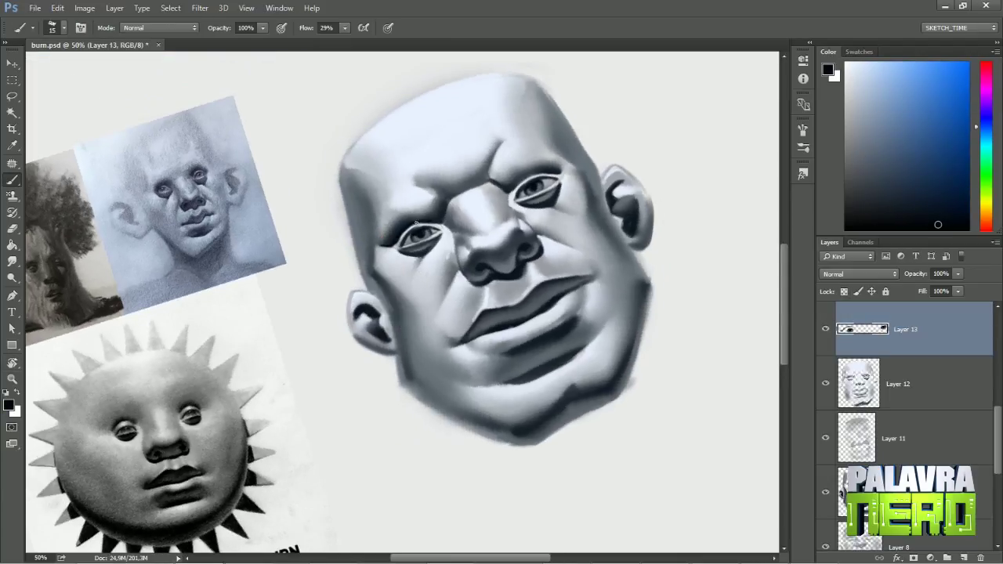
{"action": "left_click_drag", "start_coordinate": [509, 188], "coordinate": [543, 173]}
{"action": "key", "text": "r"}
{"action": "key", "text": "b"}
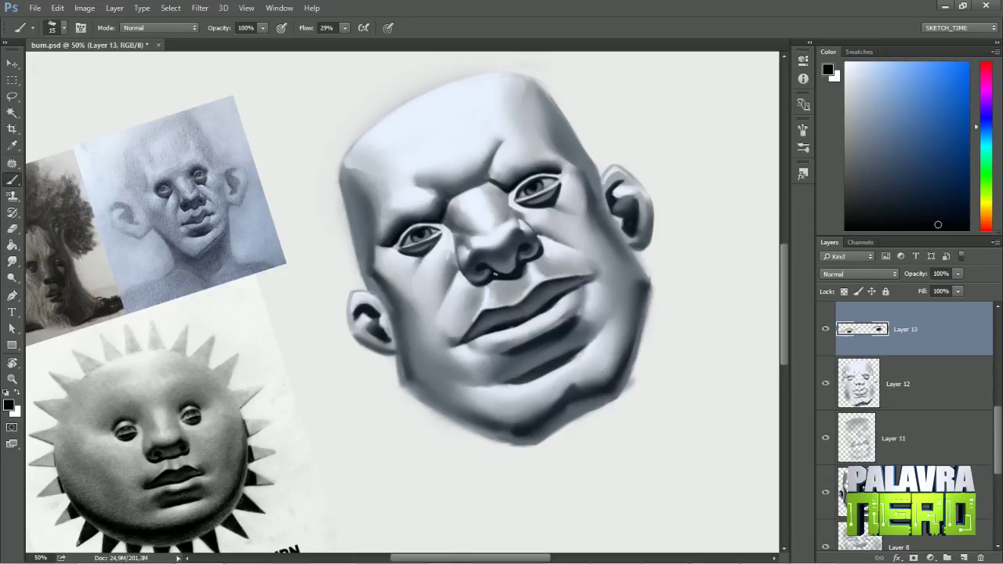
Deepen the mouth line and the crease under the lower lip with black using the 15 px brush.
{"action": "left_click_drag", "start_coordinate": [479, 267], "coordinate": [519, 265]}
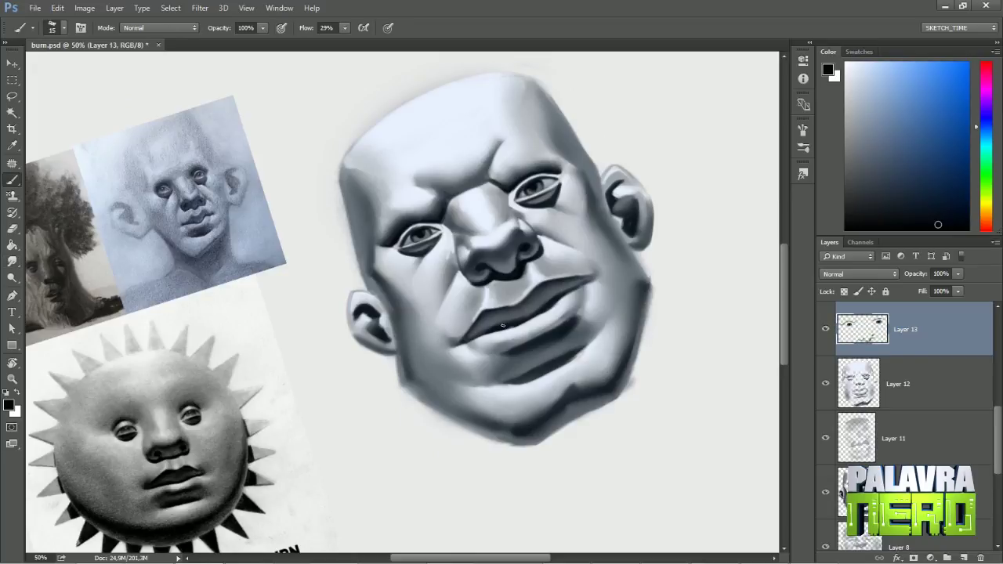
{"action": "left_click_drag", "start_coordinate": [503, 326], "coordinate": [455, 345]}
{"action": "left_click_drag", "start_coordinate": [535, 314], "coordinate": [562, 293]}
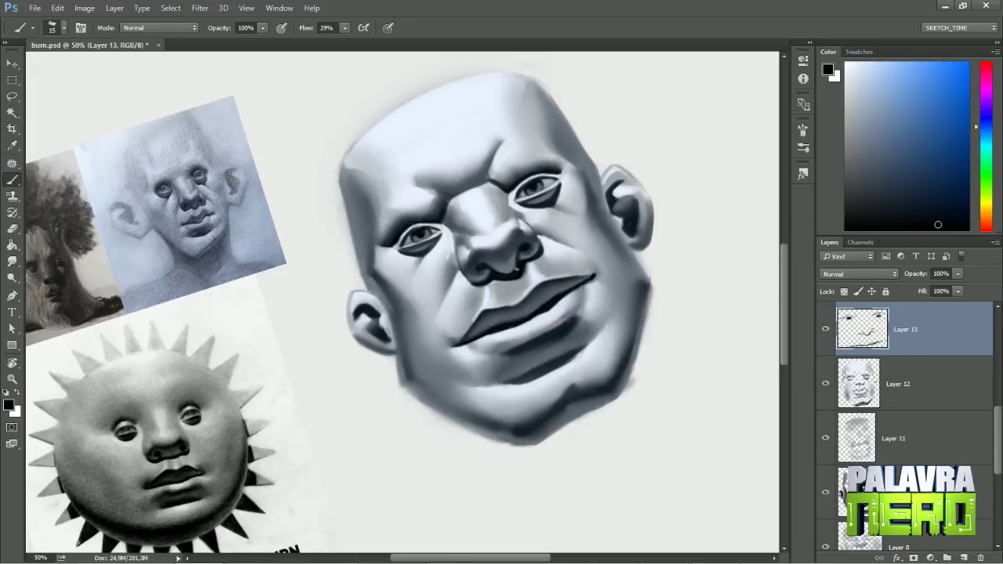
{"action": "mouse_move", "coordinate": [552, 331]}
{"action": "left_mouse_down"}
{"action": "mouse_move", "coordinate": [522, 345]}
{"action": "mouse_move", "coordinate": [542, 337]}
{"action": "mouse_move", "coordinate": [507, 382]}
{"action": "mouse_move", "coordinate": [576, 360]}
{"action": "left_mouse_up"}
{"action": "key", "text": "r"}
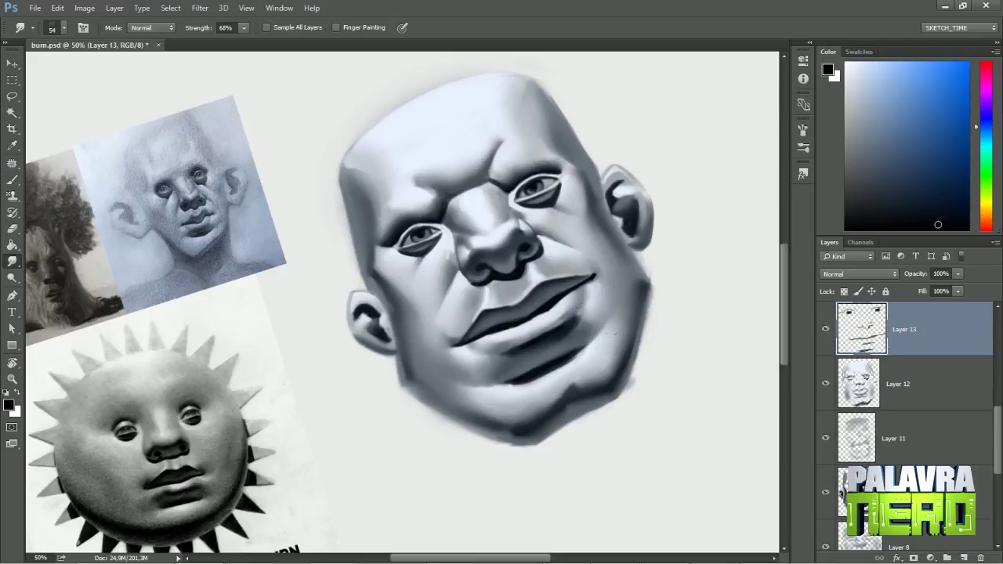
Darken the nostrils and the underside of the nose with black, and smudge the mouth corner.
{"action": "key", "text": "b"}
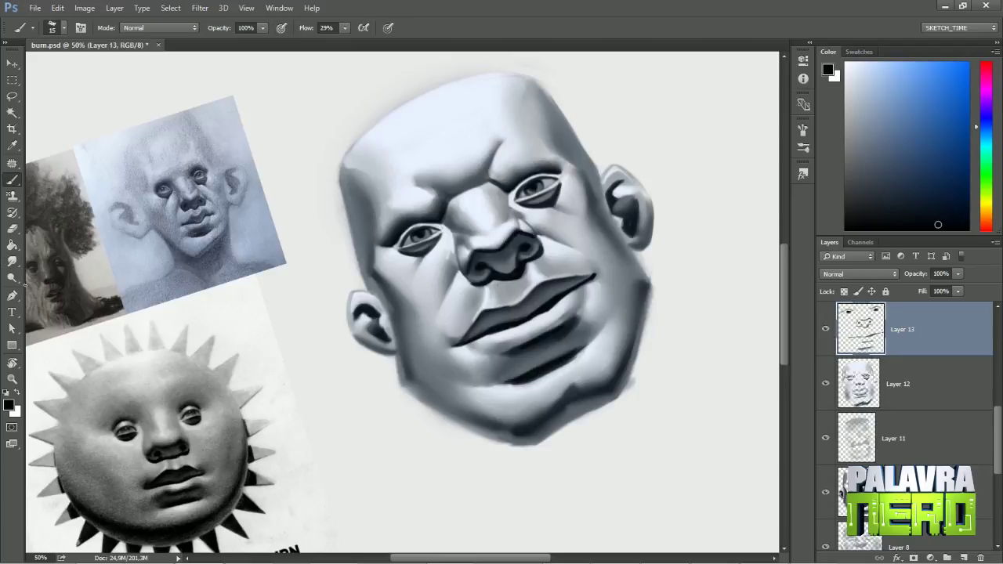
{"action": "key", "text": "r"}
{"action": "key", "text": "b"}
{"action": "left_click", "coordinate": [497, 274], "text": "alt"}
{"action": "key", "text": "r"}
{"action": "left_click_drag", "start_coordinate": [539, 250], "coordinate": [531, 226]}
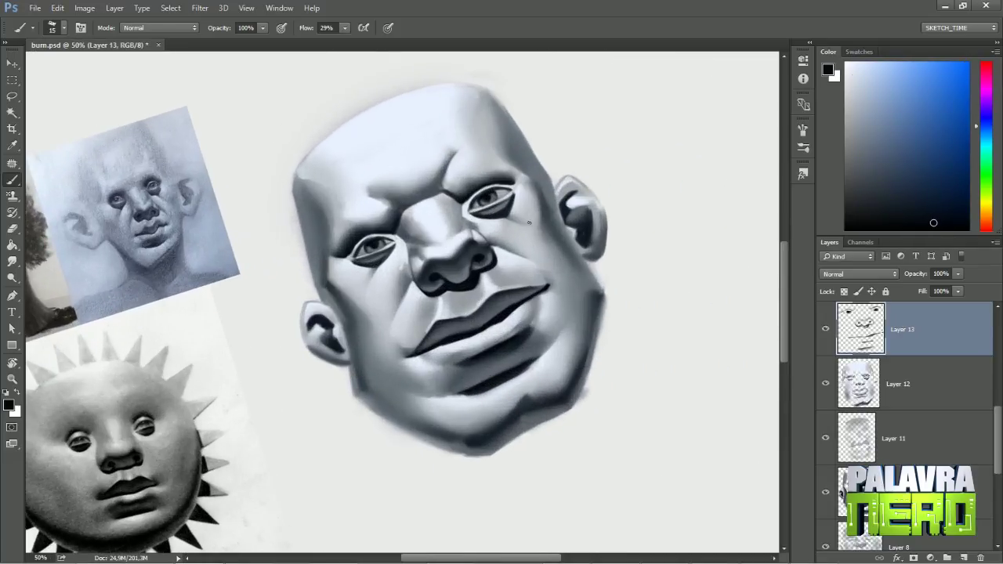
{"action": "key", "text": "Escape"}
{"action": "key", "text": "r"}
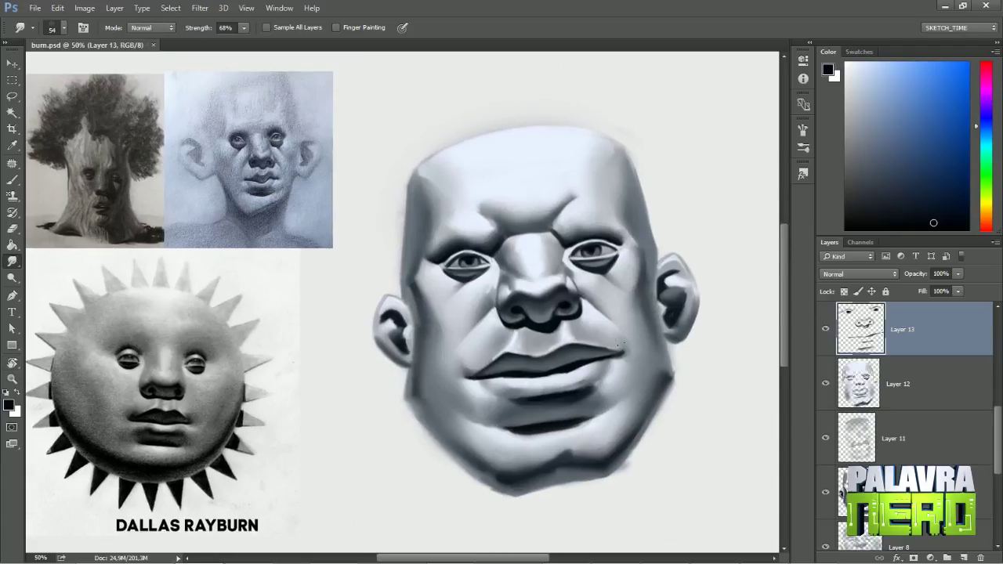
{"action": "key", "text": "b"}
Refine the shading of both eyes with sampled tones using a soft round brush at 27 px.
{"action": "key", "text": "r"}
{"action": "left_click_drag", "start_coordinate": [463, 262], "coordinate": [413, 230]}
{"action": "key", "text": "b"}
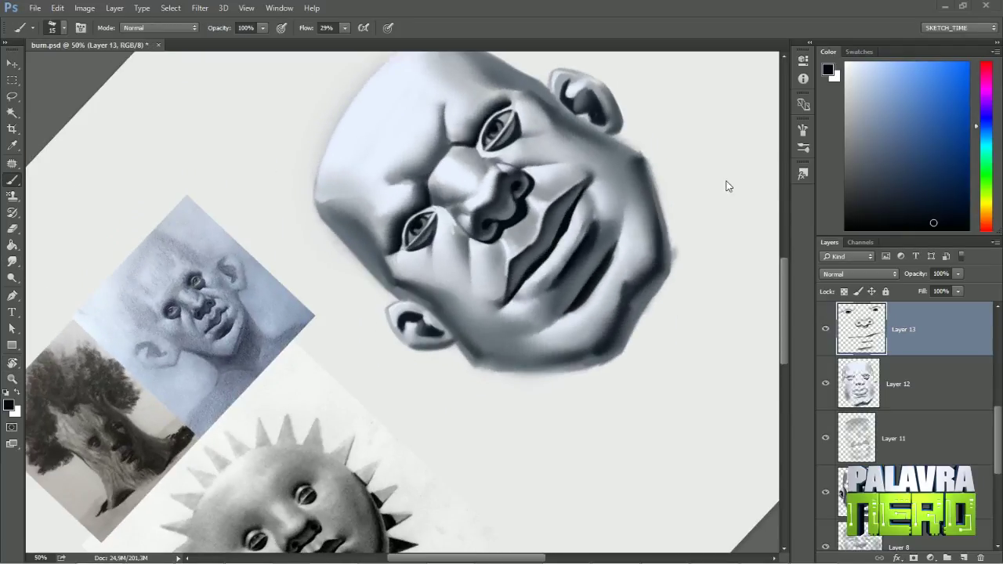
{"action": "left_click", "coordinate": [499, 159], "text": "alt"}
{"action": "right_click", "coordinate": [505, 148]}
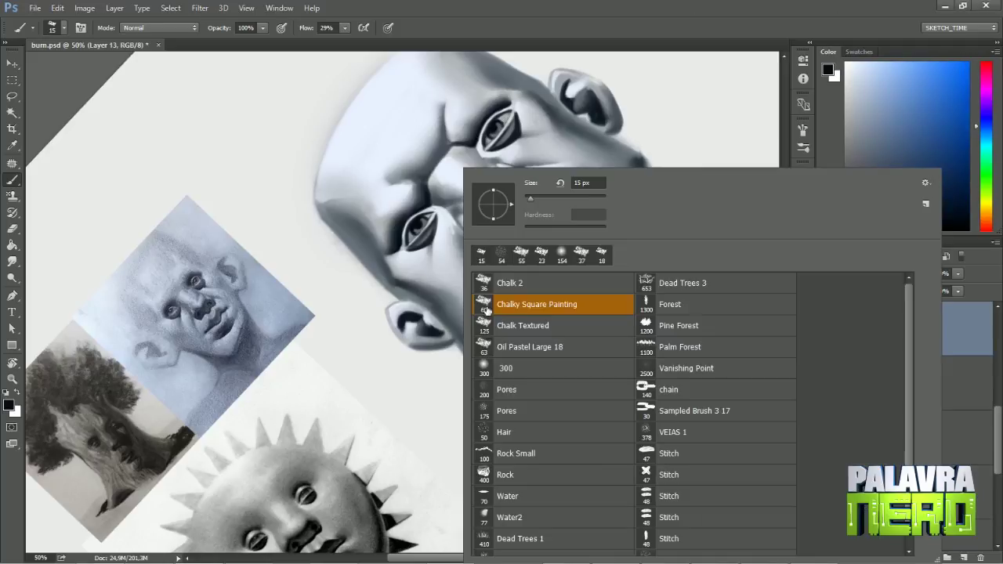
{"action": "left_click", "coordinate": [548, 367]}
{"action": "key", "text": "Return"}
{"action": "key", "text": "d"}
{"action": "left_click", "coordinate": [422, 218], "text": "alt"}
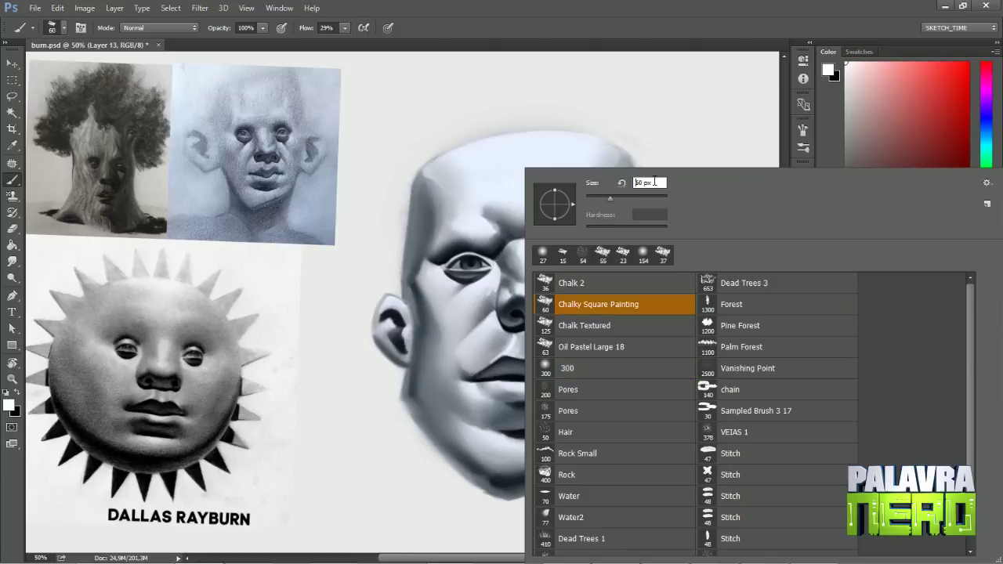
Group the face's painting layers and duplicate the group.
{"action": "key", "text": "Return"}
{"action": "left_click", "coordinate": [932, 383], "text": "shift"}
{"action": "key", "text": "ctrl+g"}
{"action": "key", "text": "ctrl+j"}
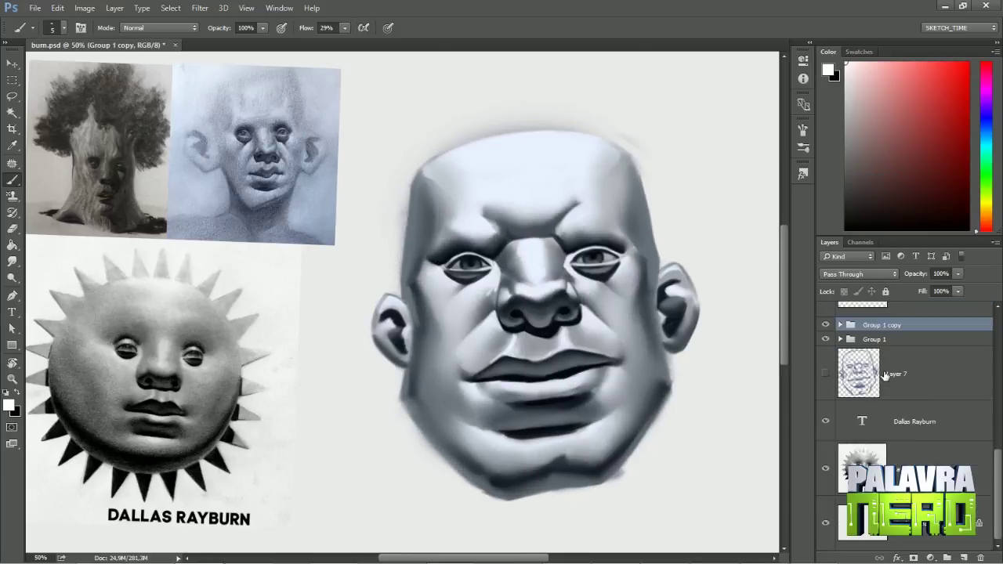
Merge the duplicated group into one layer and reduce its saturation with Hue/Saturation.
{"action": "key", "text": "ctrl+u"}
{"action": "left_click_drag", "start_coordinate": [825, 405], "coordinate": [772, 409]}
{"action": "key", "text": "Return"}
Paint small white highlight dots on both irises on Layer 14 using a 5 px brush.
{"action": "key", "text": "b"}
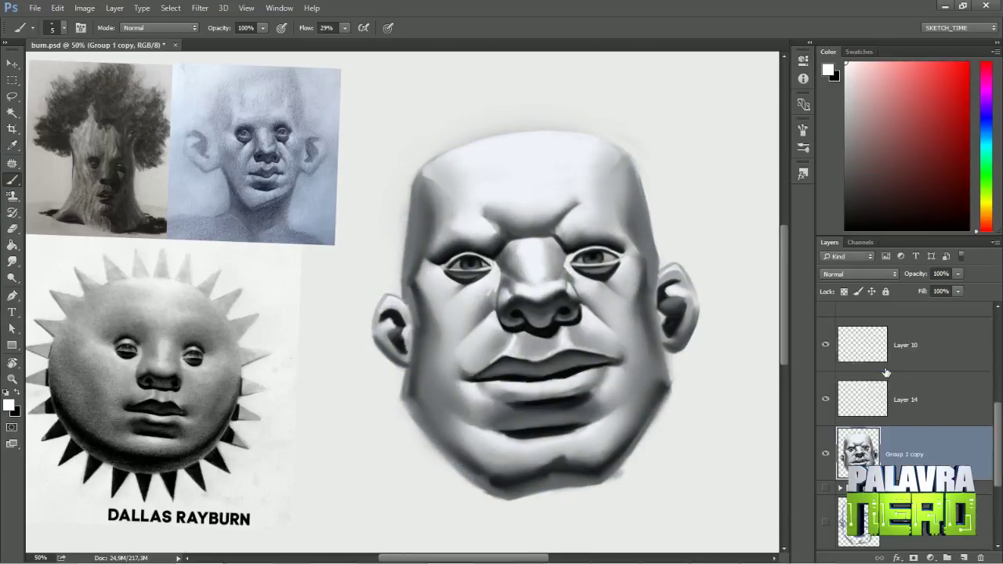
{"action": "key", "text": "alt+bracketright"}
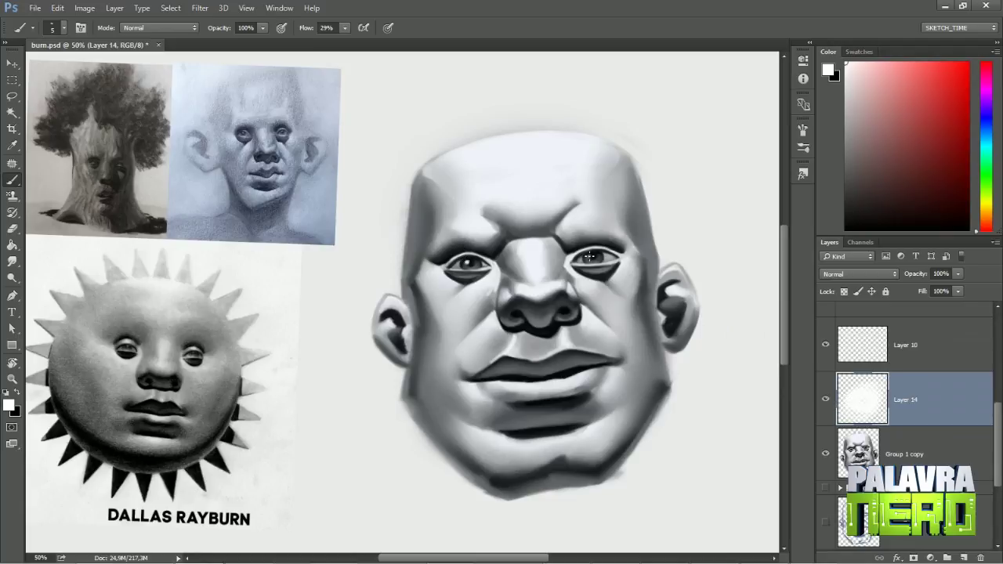
{"action": "left_click", "coordinate": [588, 257]}
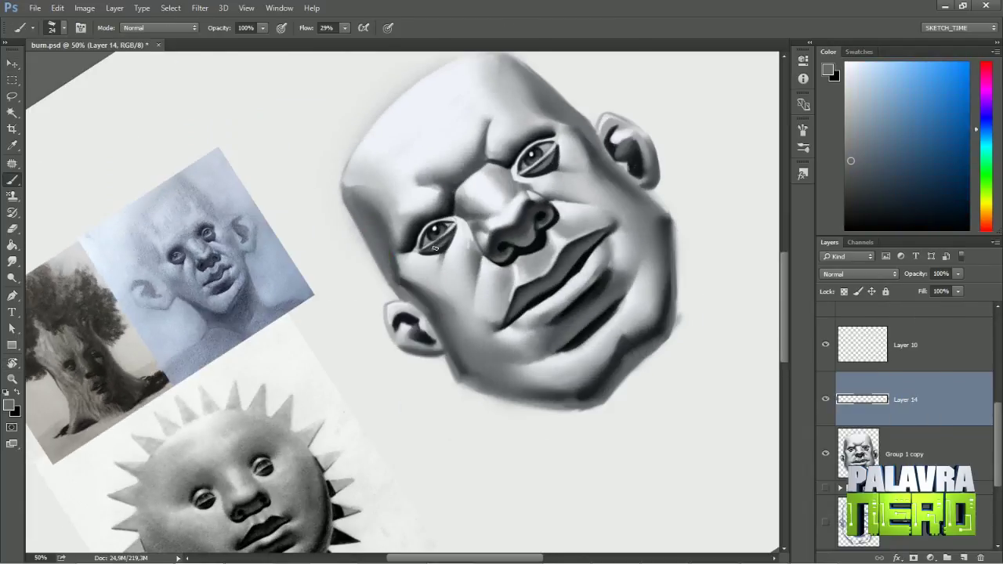
Refine the eyelids and inner corners of both eyes with sampled dark gray using a 24 px brush.
{"action": "left_click", "coordinate": [470, 246], "text": "alt"}
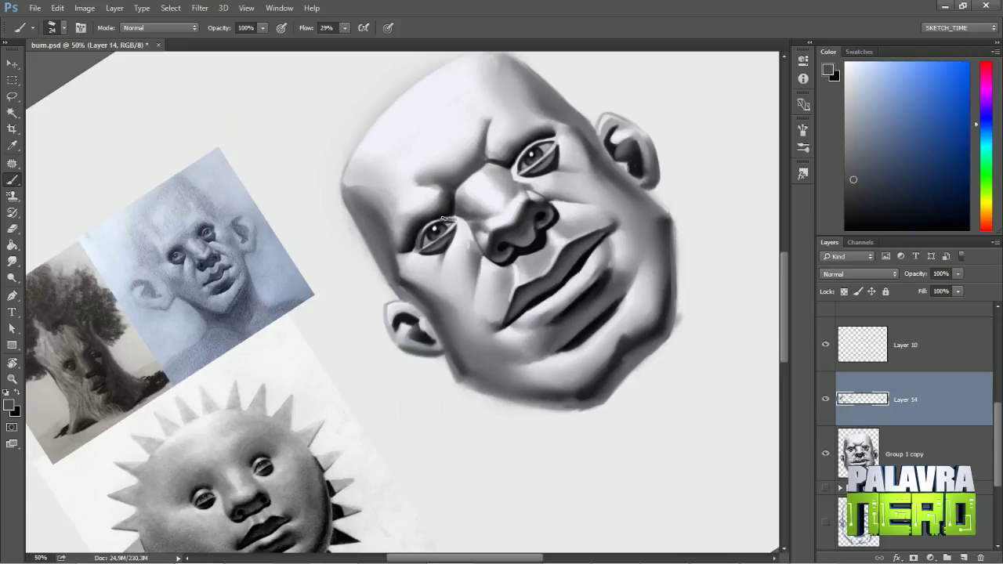
{"action": "left_click_drag", "start_coordinate": [444, 220], "coordinate": [458, 217]}
{"action": "left_click_drag", "start_coordinate": [514, 173], "coordinate": [524, 152]}
{"action": "left_click", "coordinate": [517, 243], "text": "alt"}
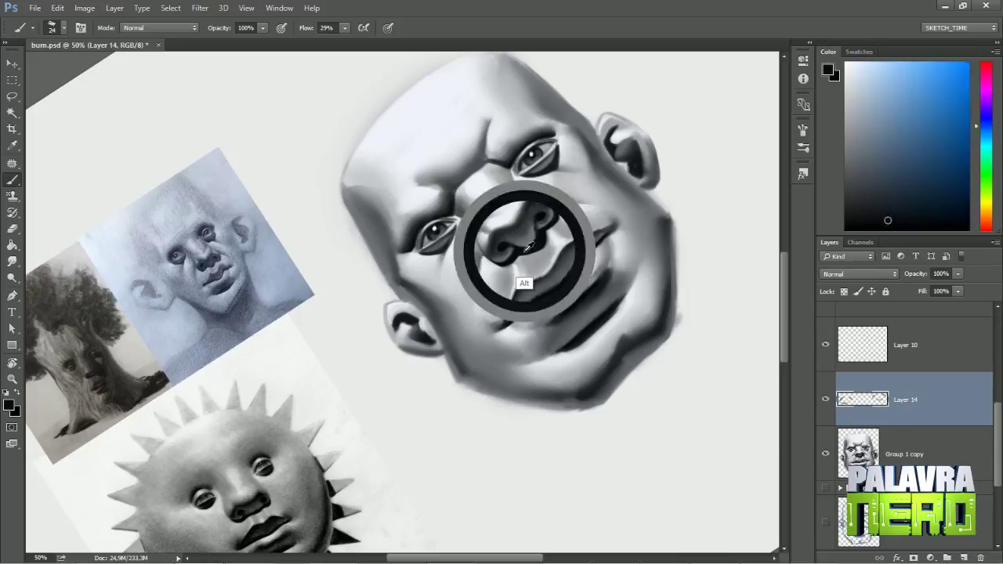
{"action": "key", "text": "ctrl+minus"}
{"action": "scroll", "coordinate": [486, 217], "scroll_direction": "up", "scroll_amount": 1}
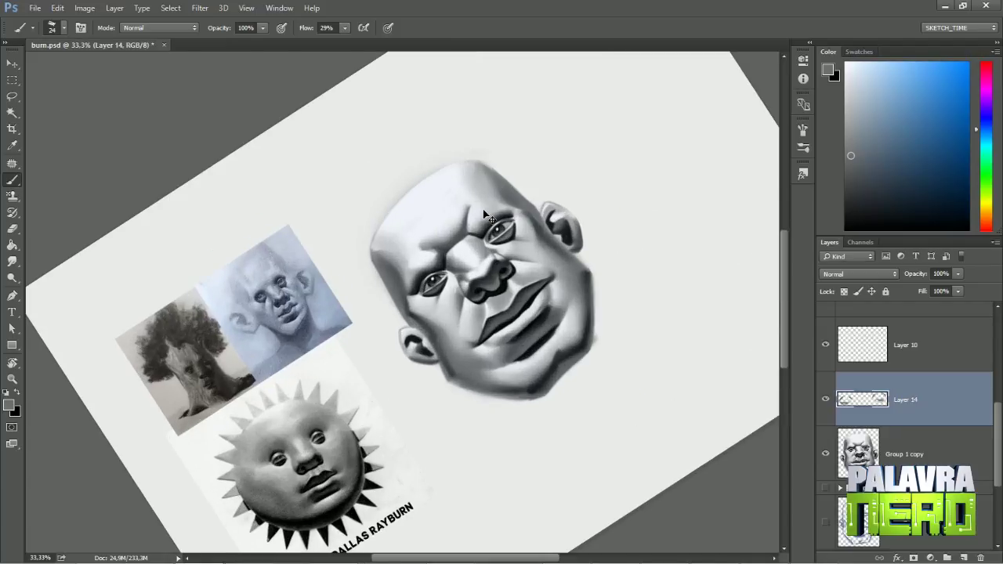
{"action": "scroll", "coordinate": [486, 217], "scroll_direction": "down", "scroll_amount": 3}
{"action": "scroll", "coordinate": [486, 217], "scroll_direction": "up", "scroll_amount": 4}
Soften the brow shading with gray and lighten the cheek beside the nose using a 96 px soft round brush.
{"action": "right_click", "coordinate": [476, 251]}
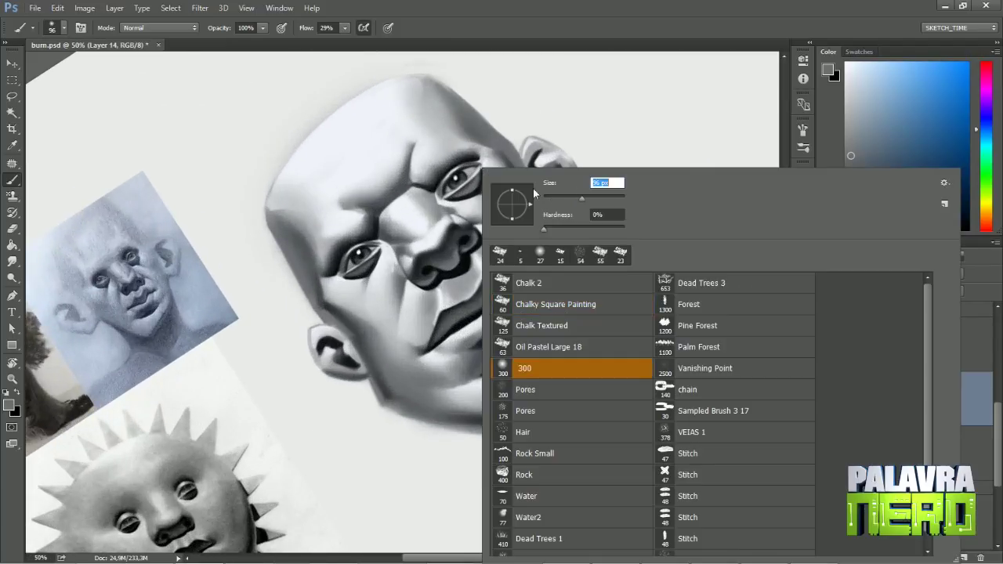
{"action": "double_click", "coordinate": [560, 368]}
{"action": "mouse_move", "coordinate": [368, 211]}
{"action": "left_mouse_down"}
{"action": "mouse_move", "coordinate": [405, 139]}
{"action": "mouse_move", "coordinate": [380, 240]}
{"action": "mouse_move", "coordinate": [407, 186]}
{"action": "left_mouse_up"}
{"action": "left_click", "coordinate": [407, 187], "text": "alt"}
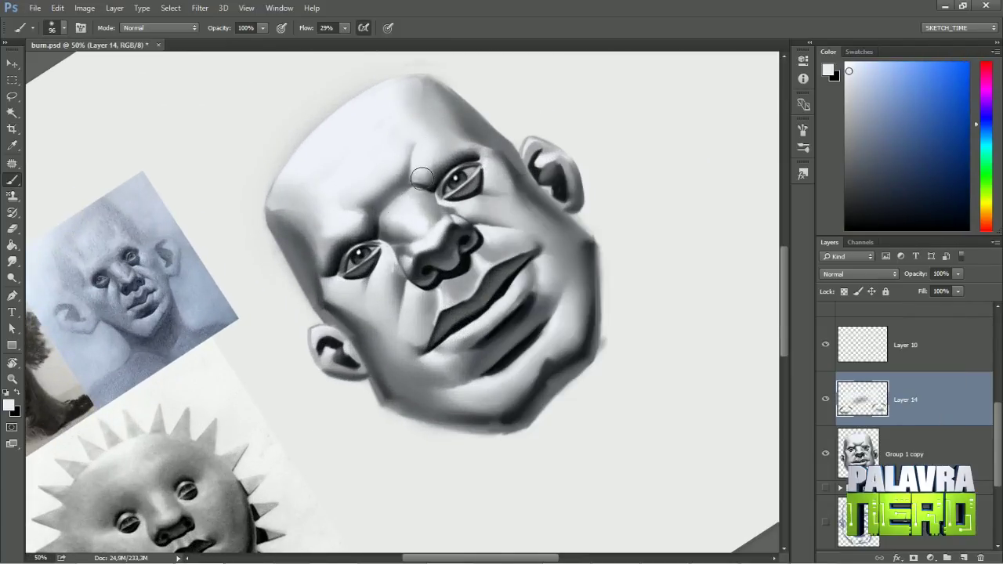
{"action": "left_click_drag", "start_coordinate": [392, 259], "coordinate": [386, 325]}
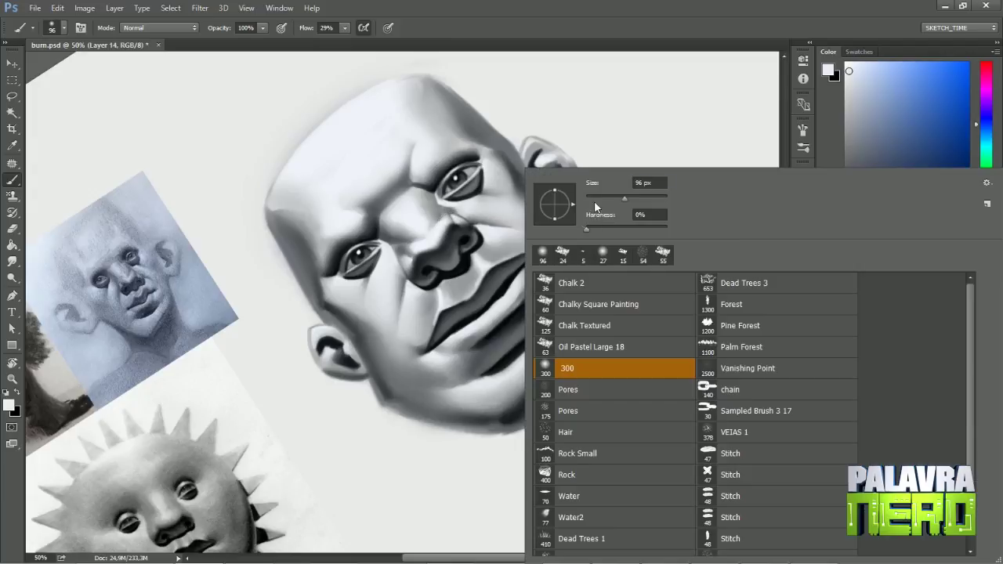
Shade the cheek beside the mouth corner with the soft round brush at 48 px.
{"action": "right_click", "coordinate": [487, 261]}
{"action": "left_click_drag", "start_coordinate": [608, 201], "coordinate": [594, 201]}
{"action": "key", "text": "Return"}
{"action": "left_click_drag", "start_coordinate": [411, 368], "coordinate": [447, 370]}
{"action": "key", "text": "r"}
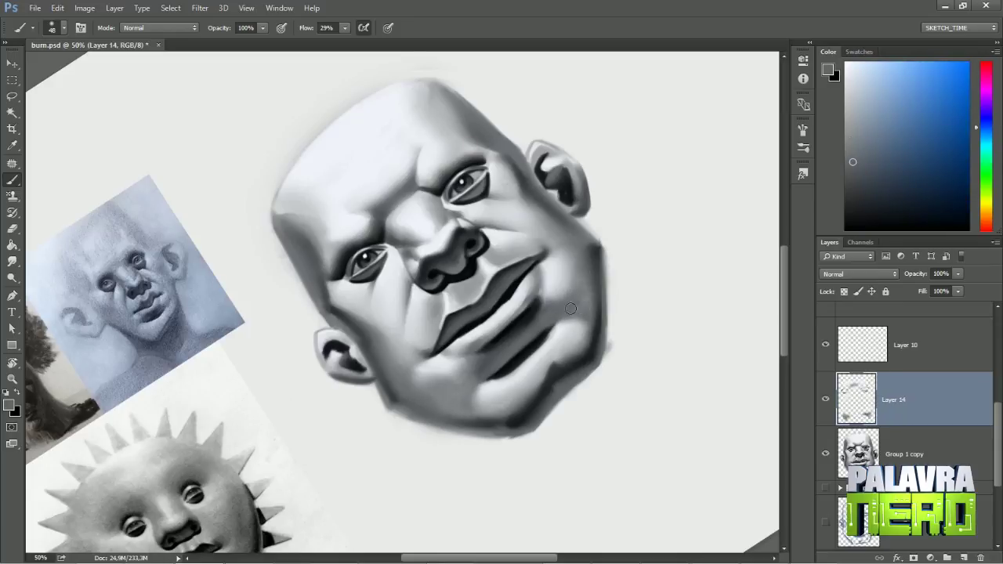
Deepen the shadows on the lower cheeks and jaw with sampled grays using a 111 px soft round brush.
{"action": "right_click", "coordinate": [579, 304]}
{"action": "right_click", "coordinate": [461, 394], "text": "alt"}
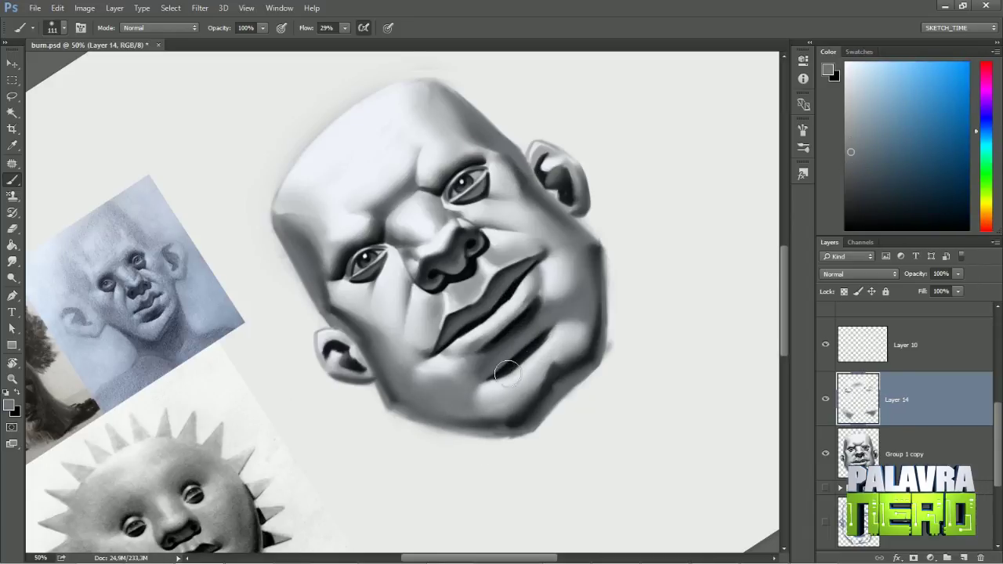
{"action": "left_click", "coordinate": [489, 379], "text": "alt"}
{"action": "left_click_drag", "start_coordinate": [473, 419], "coordinate": [408, 398]}
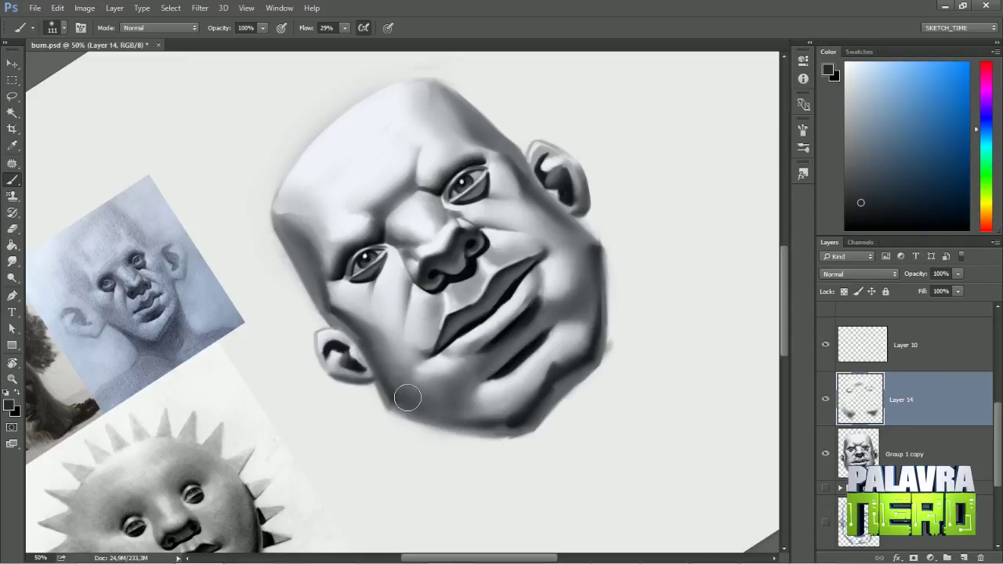
{"action": "left_click_drag", "start_coordinate": [558, 353], "coordinate": [501, 309]}
{"action": "left_click_drag", "start_coordinate": [407, 368], "coordinate": [513, 380]}
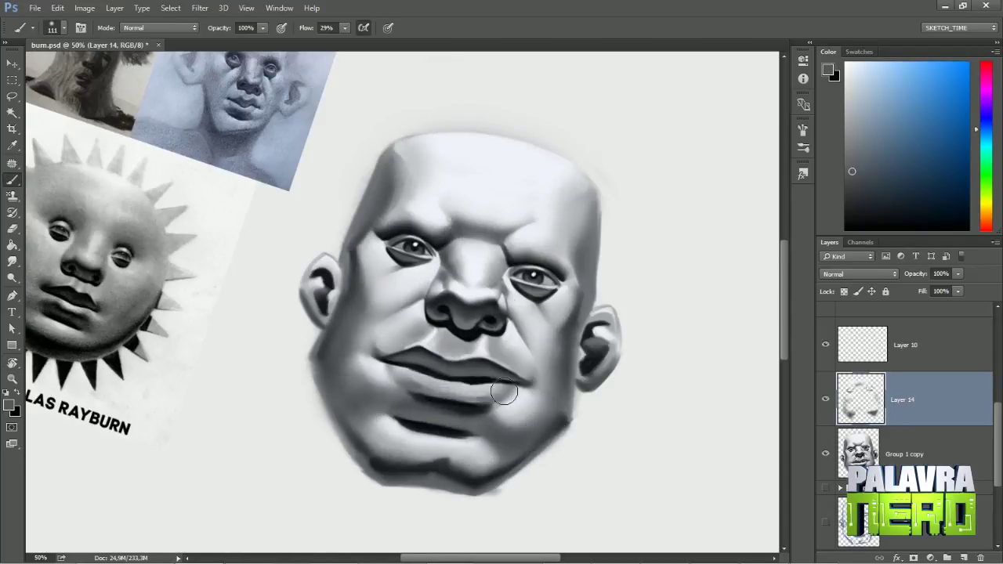
Brighten the lower lip with near-white and blend it using the Smudge tool at 68% strength.
{"action": "key", "text": "r"}
{"action": "left_click_drag", "start_coordinate": [517, 329], "coordinate": [565, 224]}
{"action": "right_click", "coordinate": [497, 108]}
{"action": "key", "text": "Escape"}
{"action": "mouse_move", "coordinate": [502, 235]}
{"action": "left_mouse_down"}
{"action": "mouse_move", "coordinate": [532, 278]}
{"action": "mouse_move", "coordinate": [548, 219]}
{"action": "left_mouse_up"}
{"action": "right_click", "coordinate": [525, 169]}
{"action": "key", "text": "Escape"}
{"action": "key", "text": "r"}
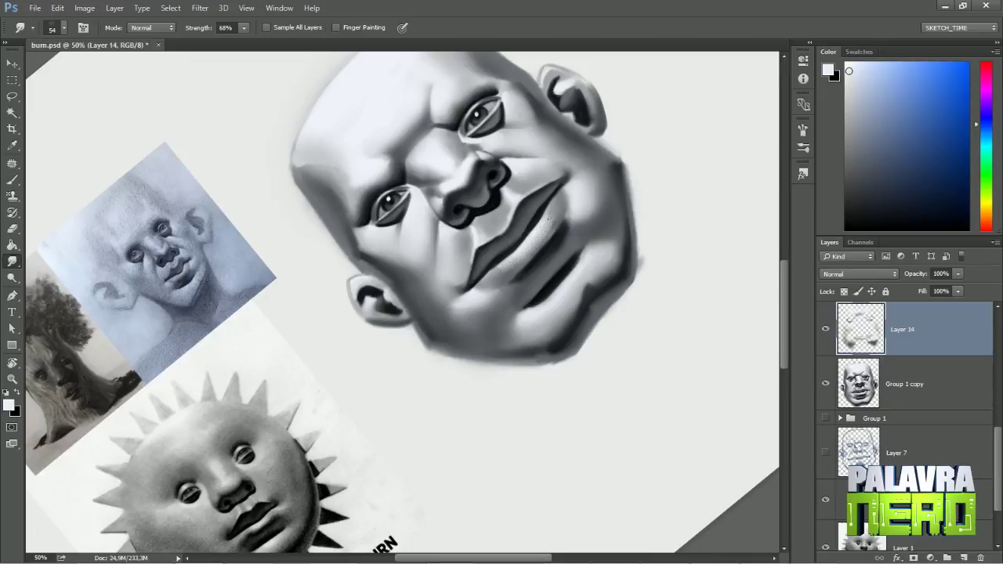
{"action": "right_click", "coordinate": [525, 106]}
{"action": "key", "text": "Escape"}
Reset the canvas rotation, merge the visible face layers into Layer 10, duplicate it and hide the original.
{"action": "key", "text": "ctrl+minus"}
{"action": "key", "text": "ctrl+minus"}
{"action": "key", "text": "r"}
{"action": "key", "text": "Escape"}
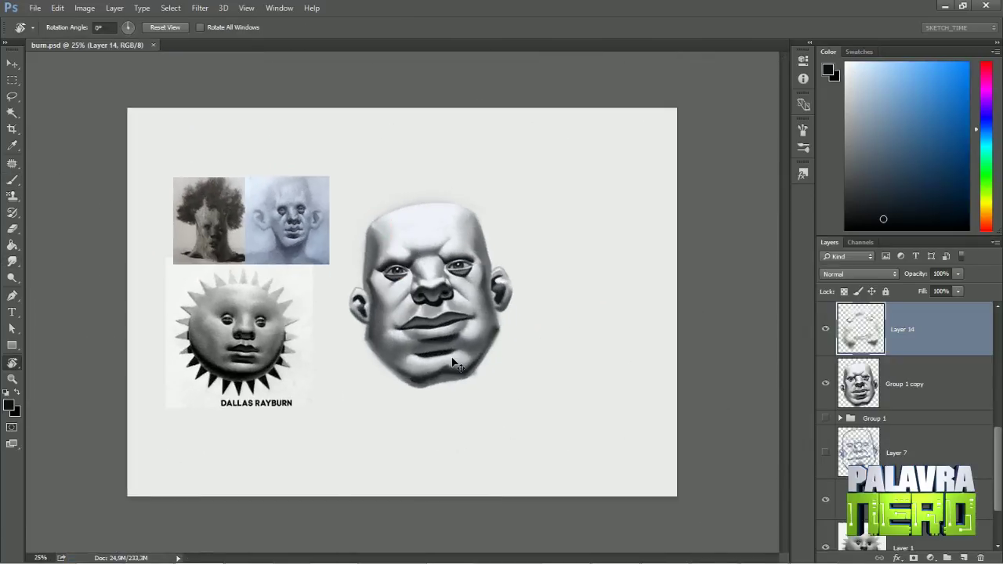
{"action": "key", "text": "ctrl+plus"}
{"action": "key", "text": "ctrl+plus"}
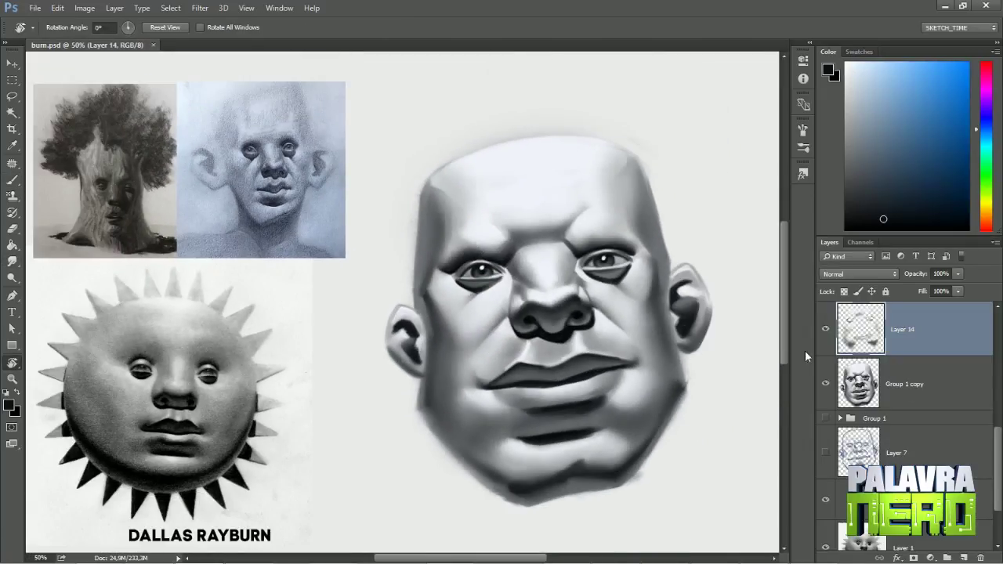
{"action": "key", "text": "ctrl+e"}
{"action": "key", "text": "ctrl+j"}
{"action": "key", "text": "v"}
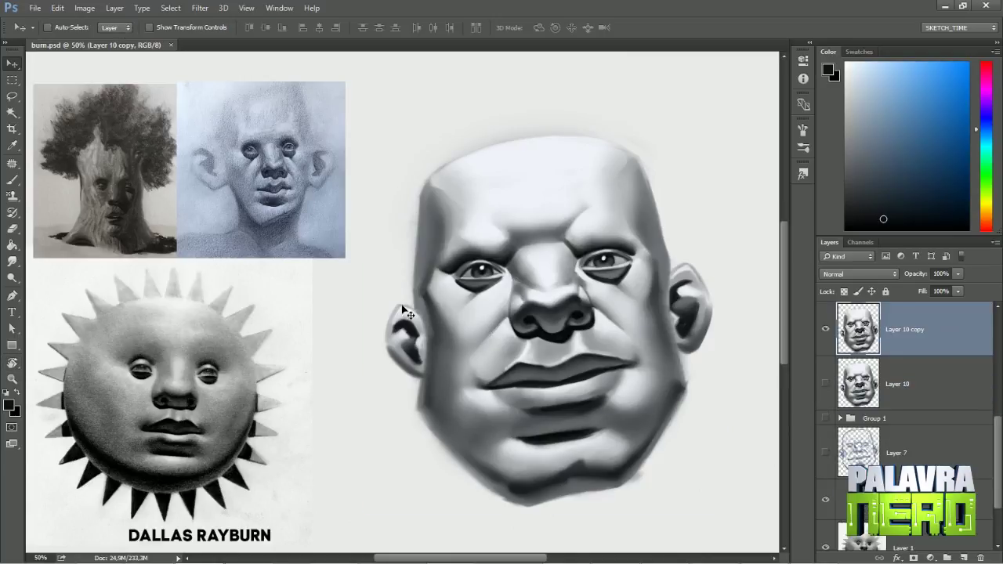
Add 8% Gaussian monochromatic noise to the duplicated face layer.
{"action": "left_click", "coordinate": [200, 8]}
{"action": "mouse_move", "coordinate": [228, 192]}
{"action": "left_click", "coordinate": [392, 193]}
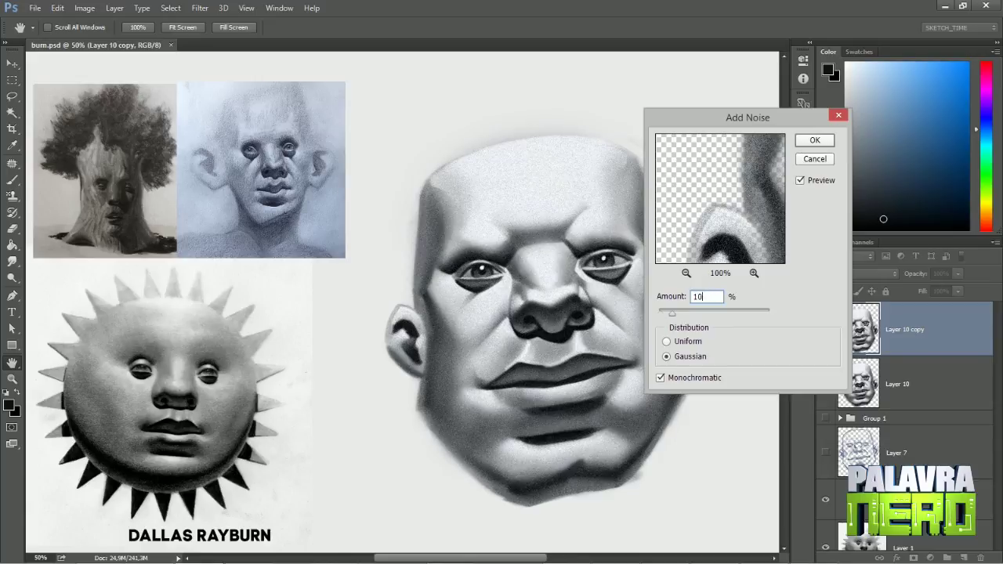
{"action": "key", "text": "BackSpace"}
{"action": "type", "text": "8"}
{"action": "key", "text": "Return"}
{"action": "key", "text": "v"}
{"action": "scroll", "coordinate": [376, 188], "scroll_direction": "up", "scroll_amount": 3}
{"action": "scroll", "coordinate": [376, 188], "scroll_direction": "down", "scroll_amount": 4}
{"action": "scroll", "coordinate": [376, 188], "scroll_direction": "up", "scroll_amount": 1}
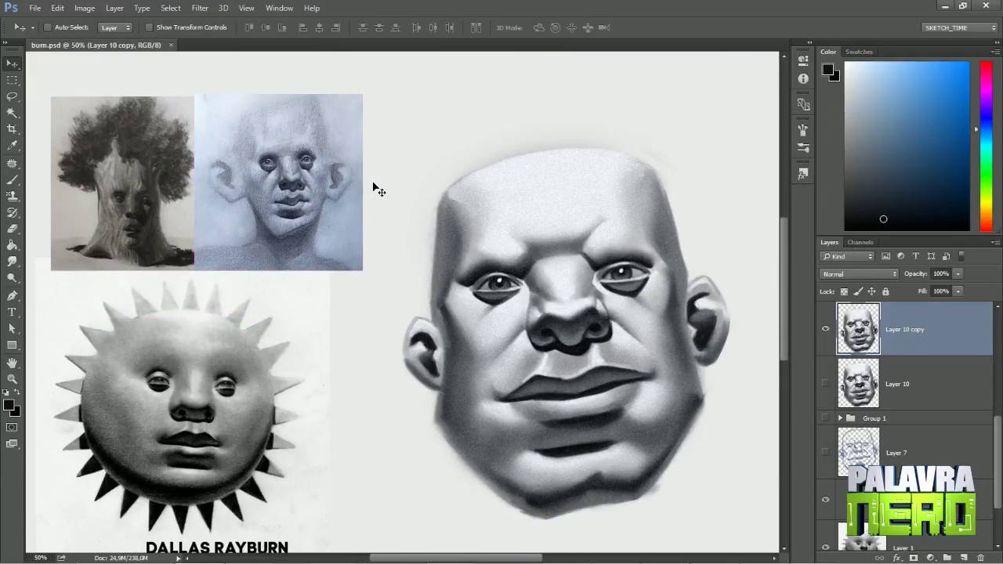
Open Layer 10 in Liquify and push the face outline and jaw into shape using brush sizes 256 and 409.
{"action": "key", "text": "alt+bracketleft"}
{"action": "key", "text": "ctrl+shift+x"}
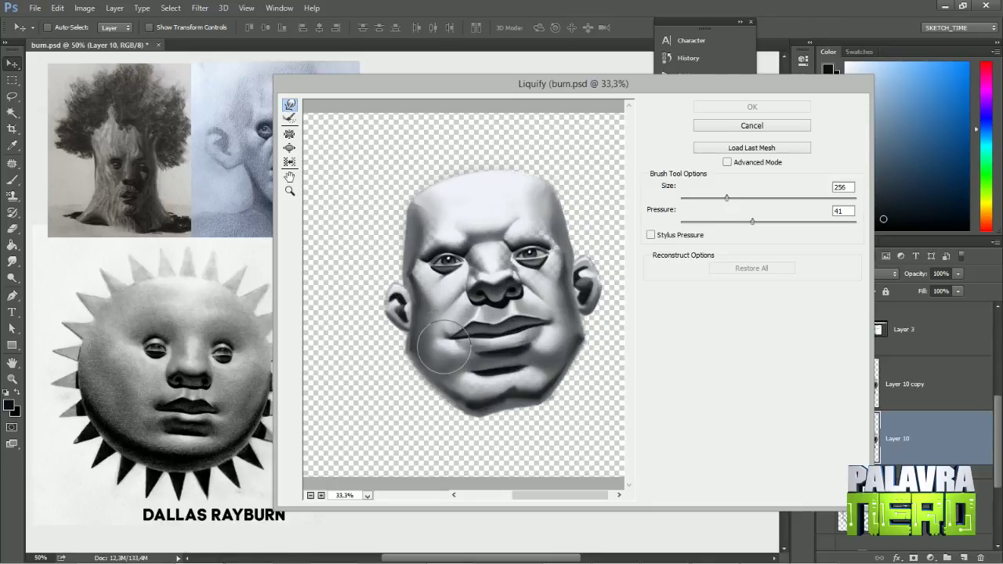
{"action": "mouse_move", "coordinate": [444, 345]}
{"action": "left_mouse_down"}
{"action": "mouse_move", "coordinate": [551, 325]}
{"action": "mouse_move", "coordinate": [475, 326]}
{"action": "mouse_move", "coordinate": [490, 319]}
{"action": "mouse_move", "coordinate": [498, 234]}
{"action": "left_mouse_up"}
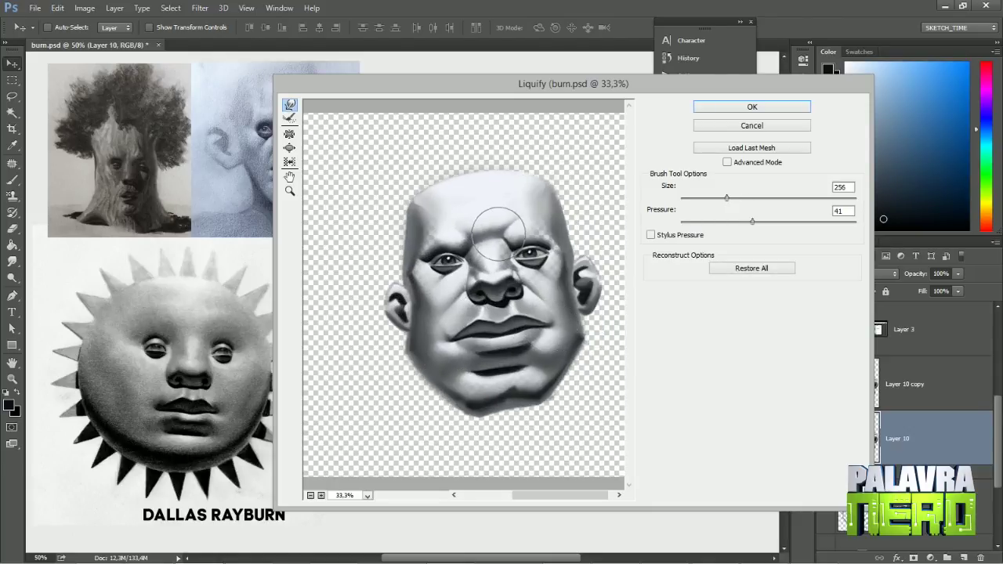
{"action": "key", "text": "bracketright"}
{"action": "key", "text": "bracketright"}
{"action": "key", "text": "bracketright"}
{"action": "key", "text": "bracketright"}
{"action": "key", "text": "bracketright"}
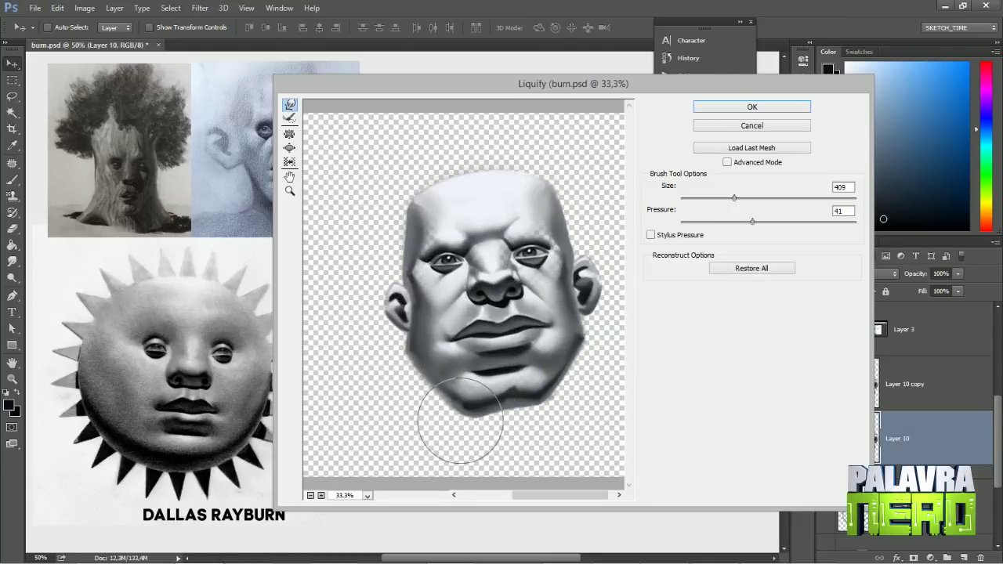
{"action": "left_click_drag", "start_coordinate": [460, 421], "coordinate": [540, 400]}
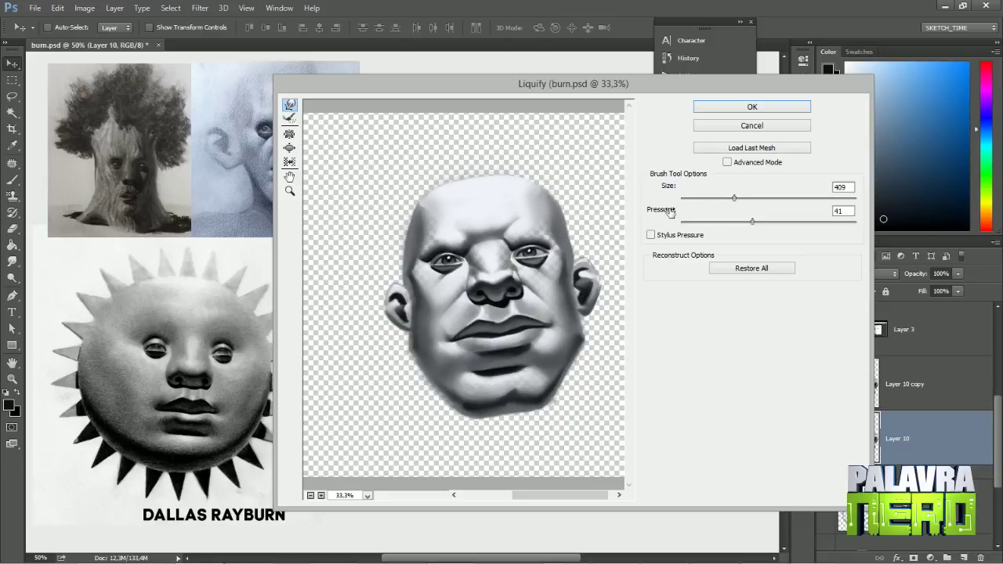
Reshape the nose and mouth in Liquify with brush sizes 278 and 206, and apply the distortion.
{"action": "key", "text": "bracketleft"}
{"action": "key", "text": "bracketleft"}
{"action": "key", "text": "bracketleft"}
{"action": "key", "text": "bracketleft"}
{"action": "mouse_move", "coordinate": [484, 310]}
{"action": "left_mouse_down"}
{"action": "mouse_move", "coordinate": [521, 293]}
{"action": "mouse_move", "coordinate": [464, 298]}
{"action": "mouse_move", "coordinate": [497, 303]}
{"action": "mouse_move", "coordinate": [513, 287]}
{"action": "mouse_move", "coordinate": [496, 265]}
{"action": "left_mouse_up"}
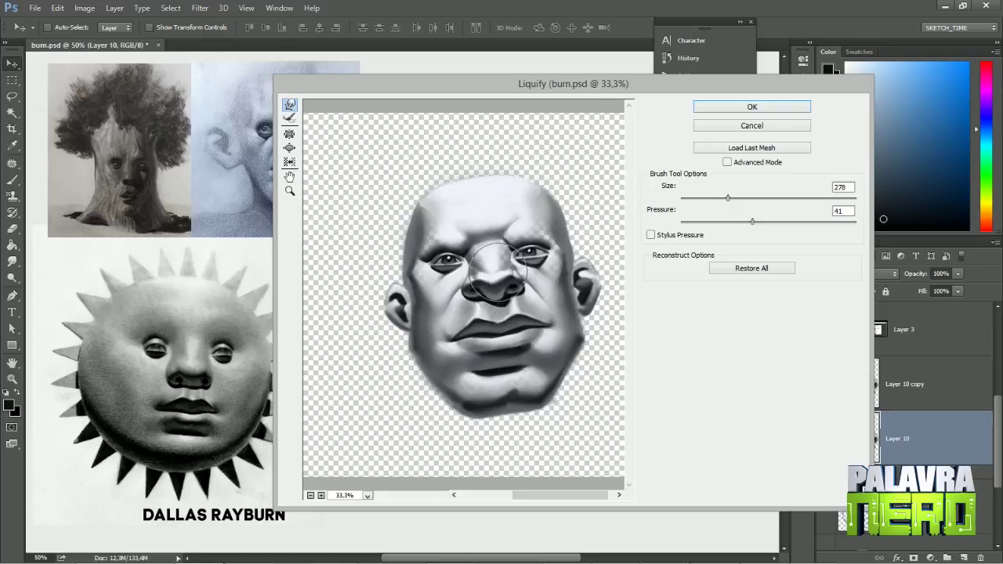
{"action": "key", "text": "bracketleft"}
{"action": "key", "text": "bracketleft"}
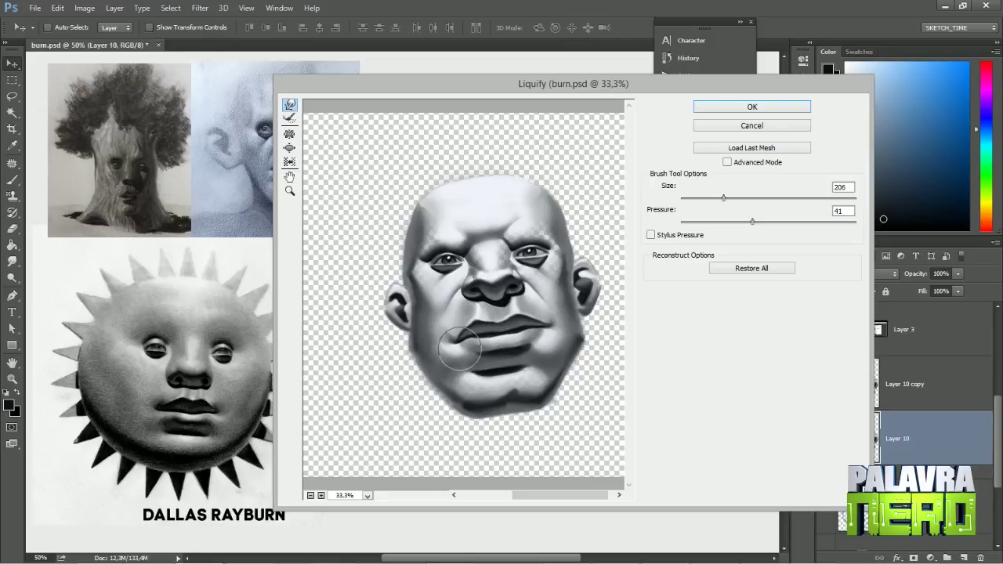
{"action": "left_click", "coordinate": [713, 110]}
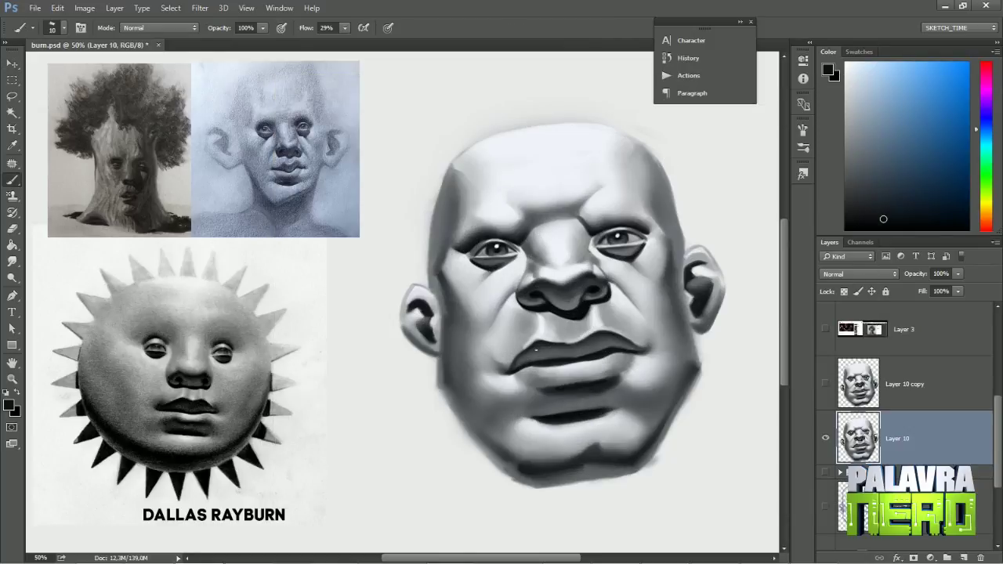
Darken the creases from the inner eye corners down both cheeks with sampled gray at 26 px and smudge them.
{"action": "left_click", "coordinate": [536, 350], "text": "alt"}
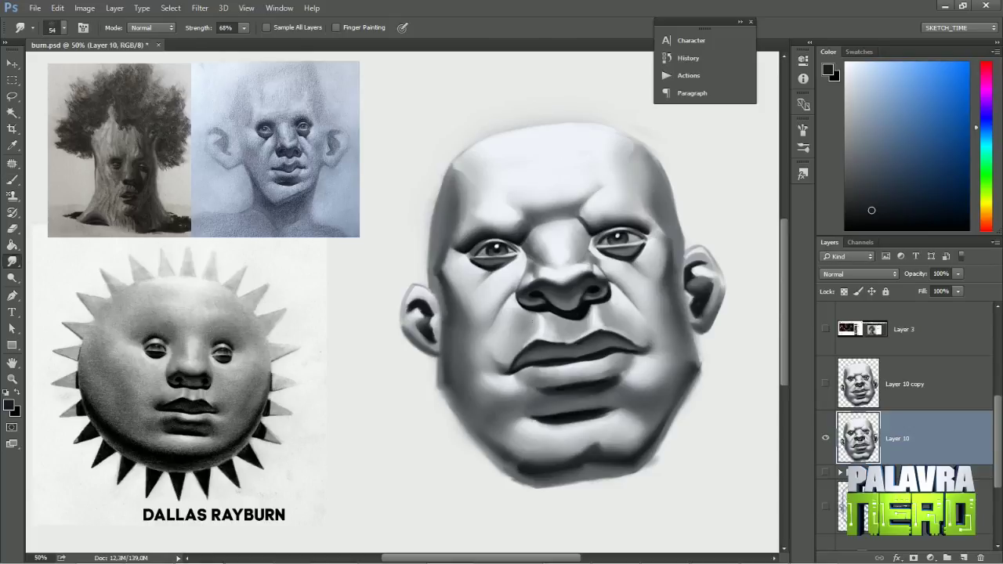
{"action": "left_click", "coordinate": [511, 314], "text": "alt"}
{"action": "right_click", "coordinate": [522, 260]}
{"action": "key", "text": "Return"}
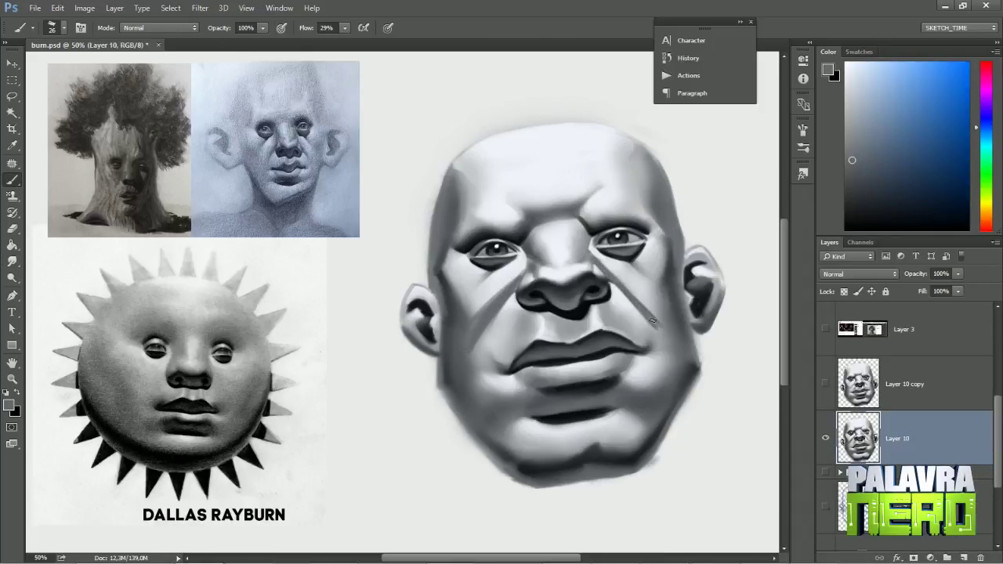
{"action": "key", "text": "r"}
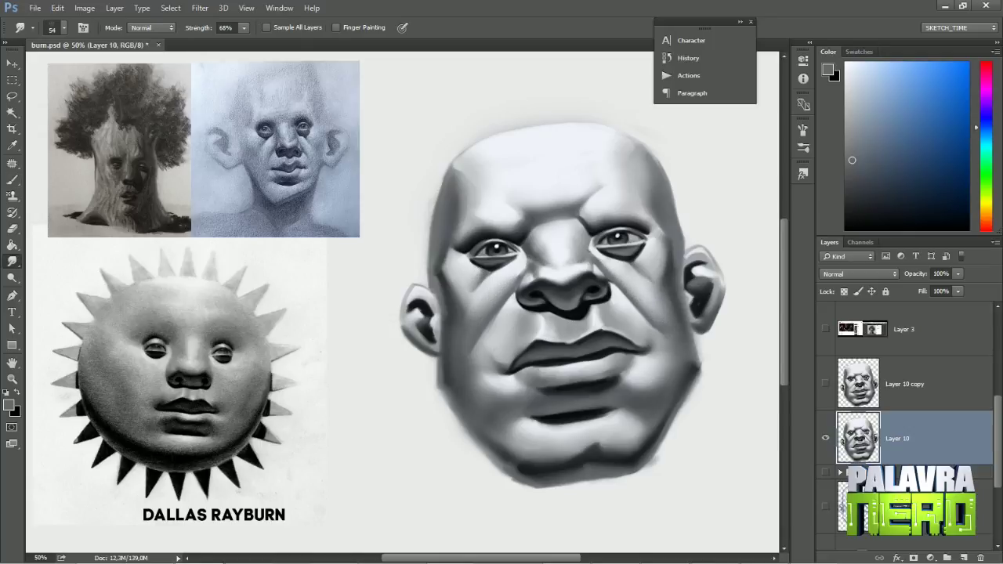
Darken the mouth corner with sampled near-black using the 26 px brush and smudge it.
{"action": "key", "text": "b"}
{"action": "left_click", "coordinate": [518, 364], "text": "alt"}
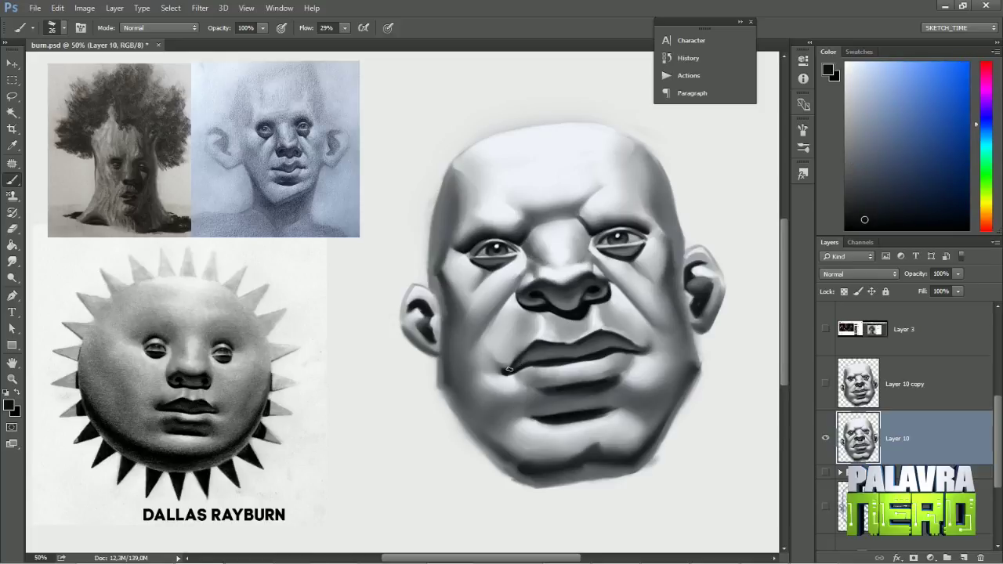
{"action": "key", "text": "r"}
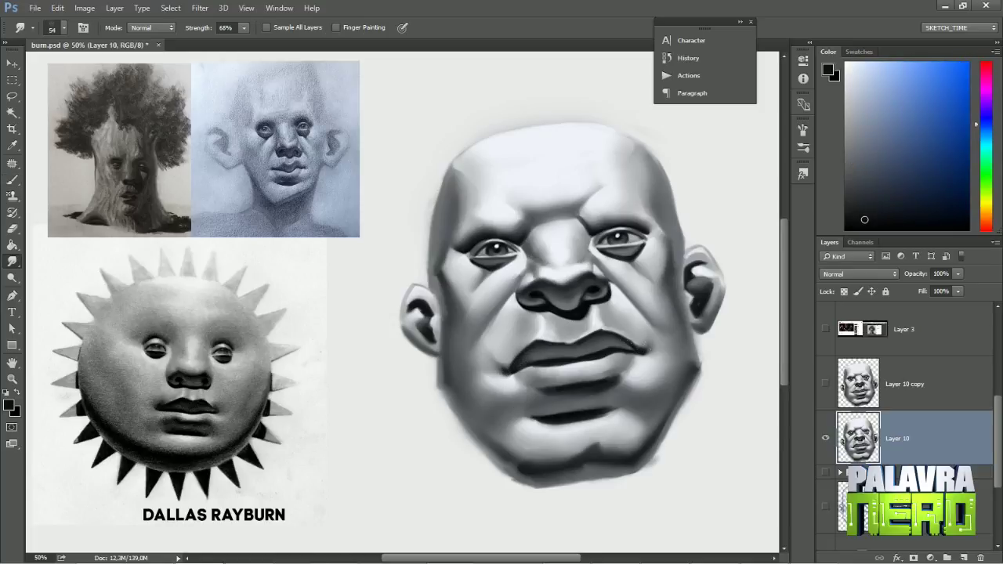
Shade the upper lip with sampled dark grays using the Chalk 2 brush at 36 px.
{"action": "key", "text": "b"}
{"action": "right_click", "coordinate": [539, 328]}
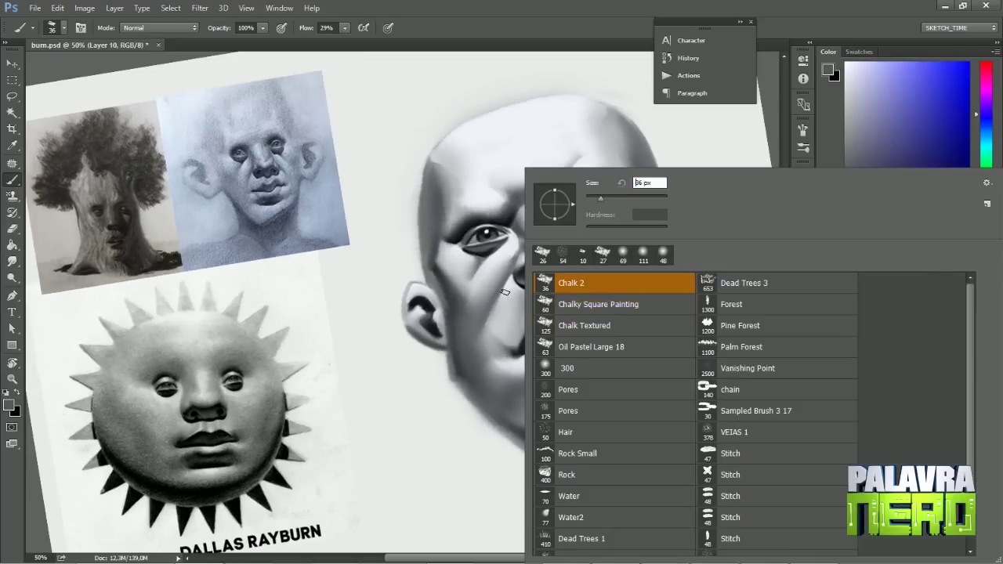
{"action": "key", "text": "Return"}
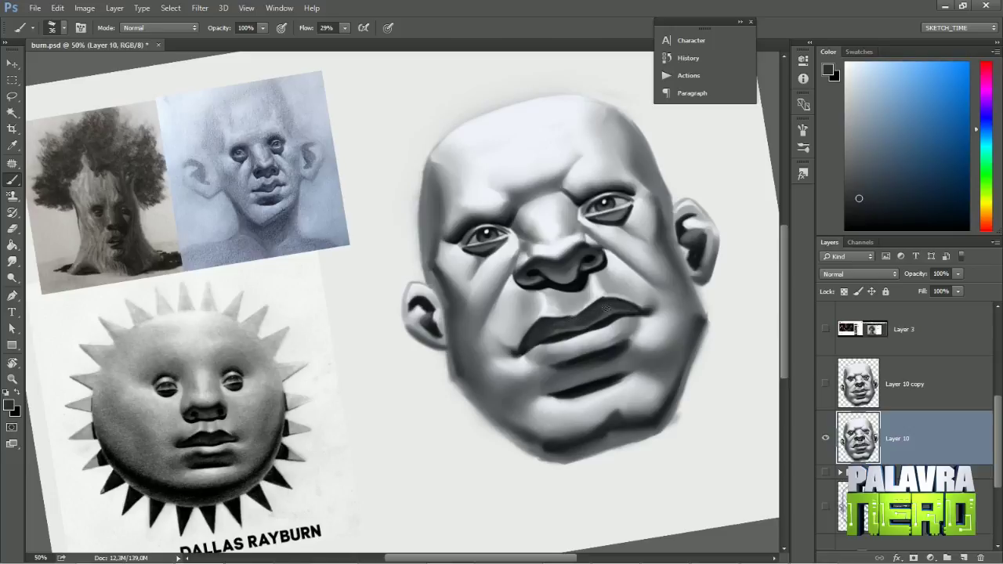
{"action": "left_click_drag", "start_coordinate": [604, 310], "coordinate": [600, 287]}
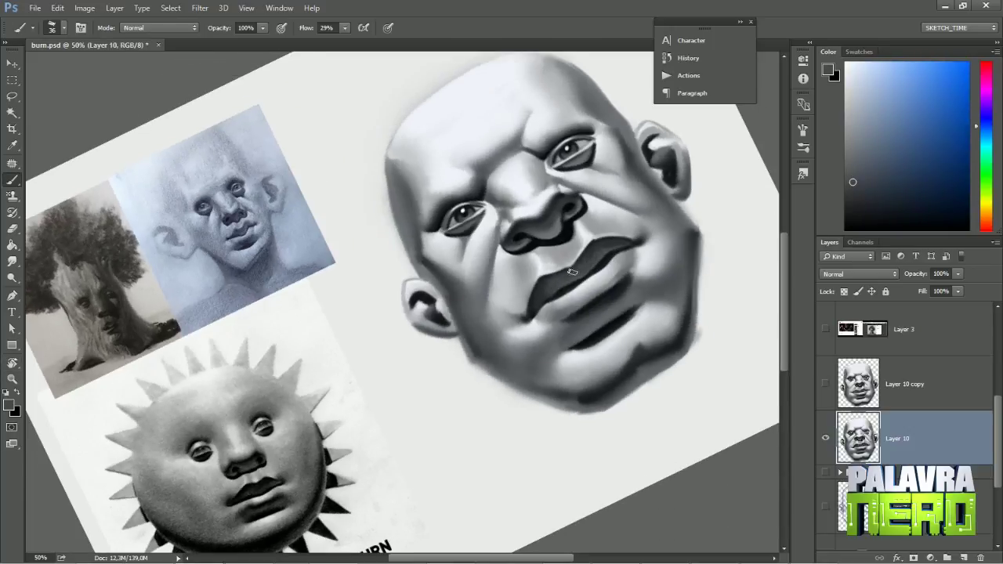
Define the mouth line with near-black at 15 px, highlight the lower lip's edge with sampled light gray and smudge it.
{"action": "right_click", "coordinate": [551, 291]}
{"action": "key", "text": "Return"}
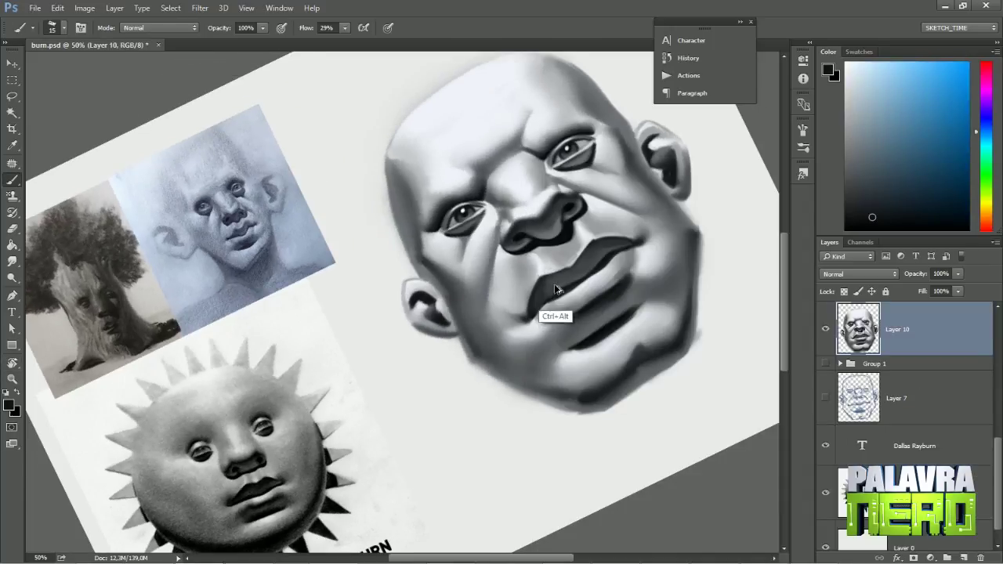
{"action": "left_click_drag", "start_coordinate": [586, 250], "coordinate": [601, 304]}
{"action": "left_click", "coordinate": [601, 304], "text": "alt"}
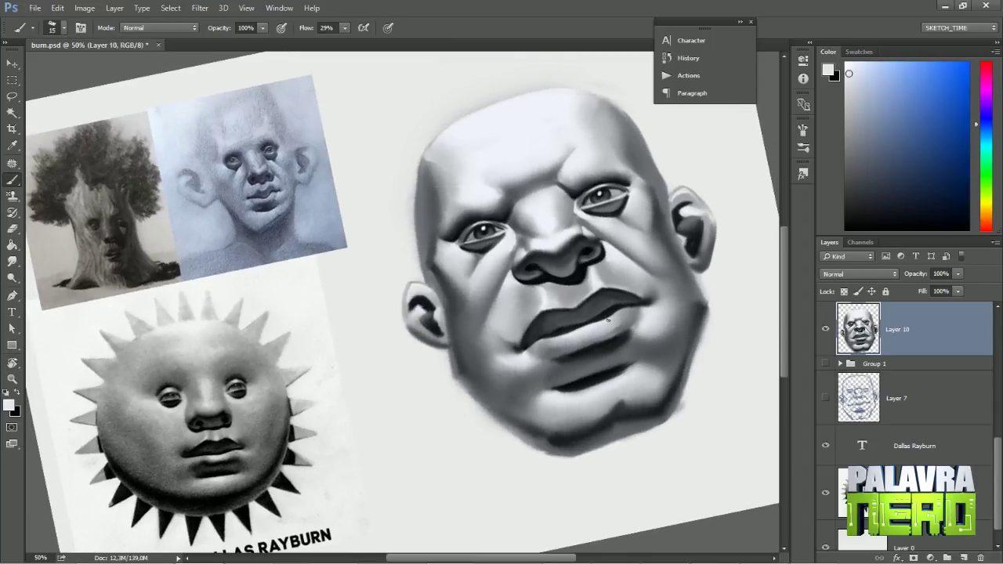
{"action": "key", "text": "r"}
{"action": "key", "text": "x"}
Deepen the shadow under the lower lip and the chin crease with sampled dark tones using the 15 px brush.
{"action": "right_click", "coordinate": [568, 354]}
{"action": "key", "text": "Return"}
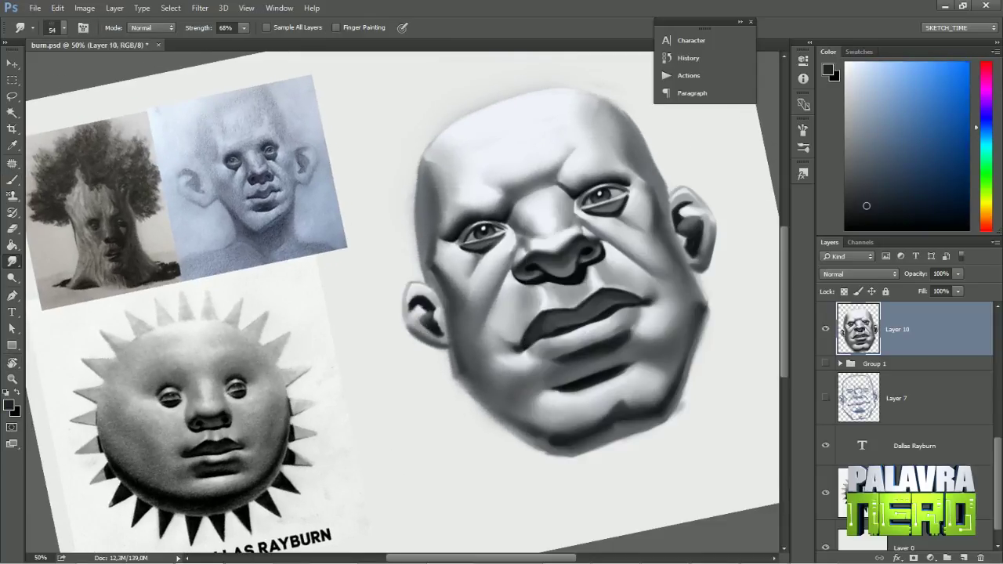
{"action": "key", "text": "b"}
{"action": "key", "text": "x"}
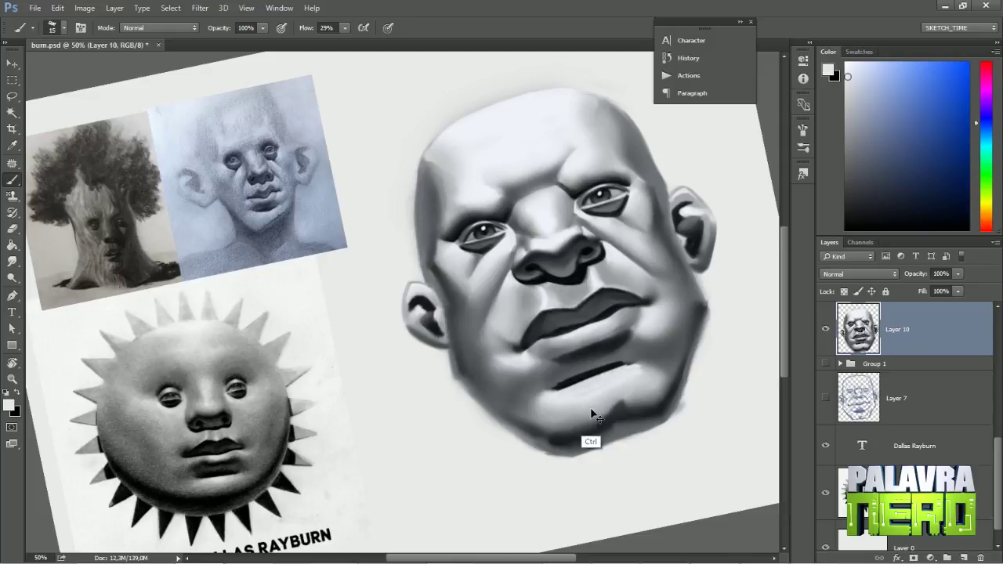
{"action": "key", "text": "x"}
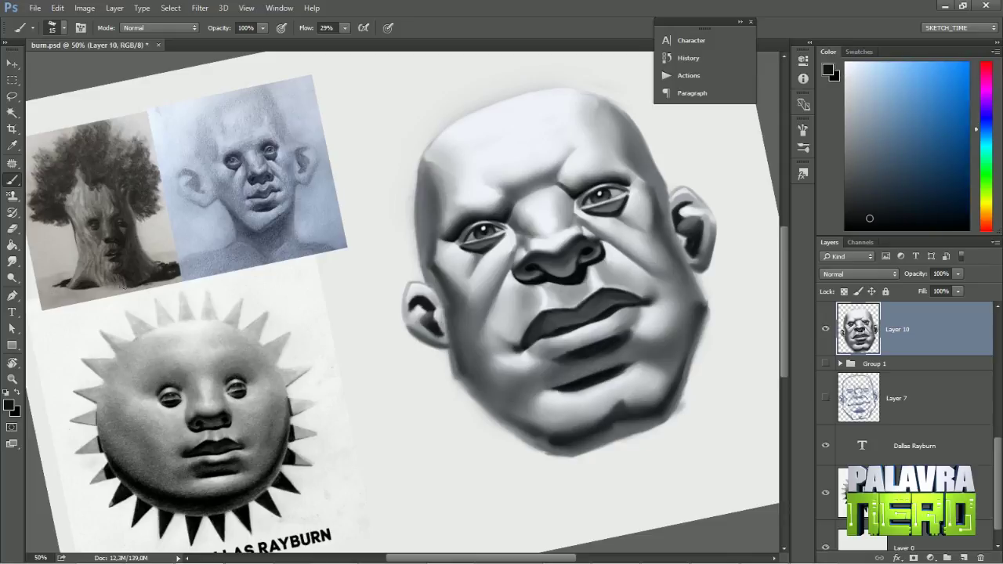
{"action": "left_click", "coordinate": [558, 387], "text": "alt"}
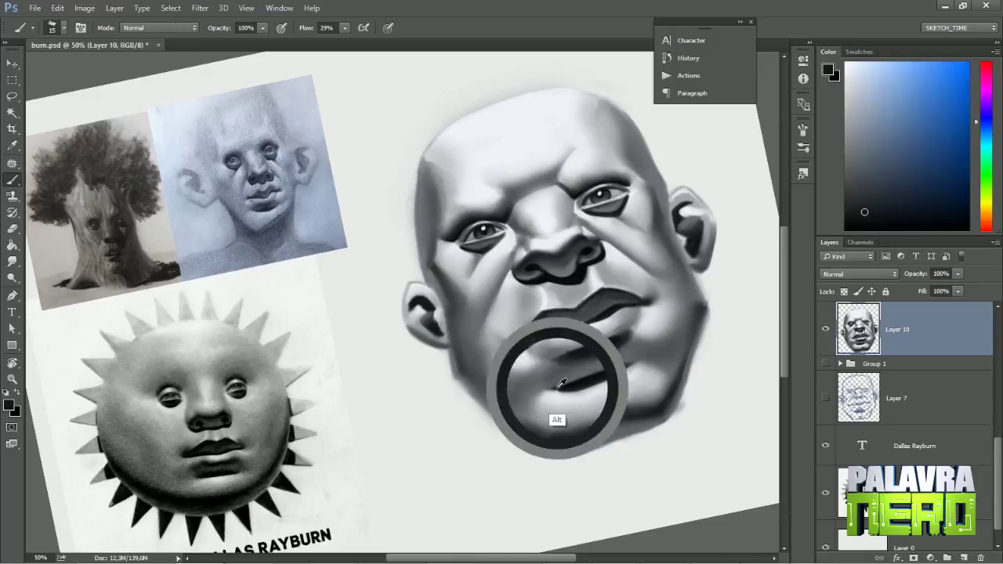
{"action": "left_click", "coordinate": [536, 342], "text": "alt"}
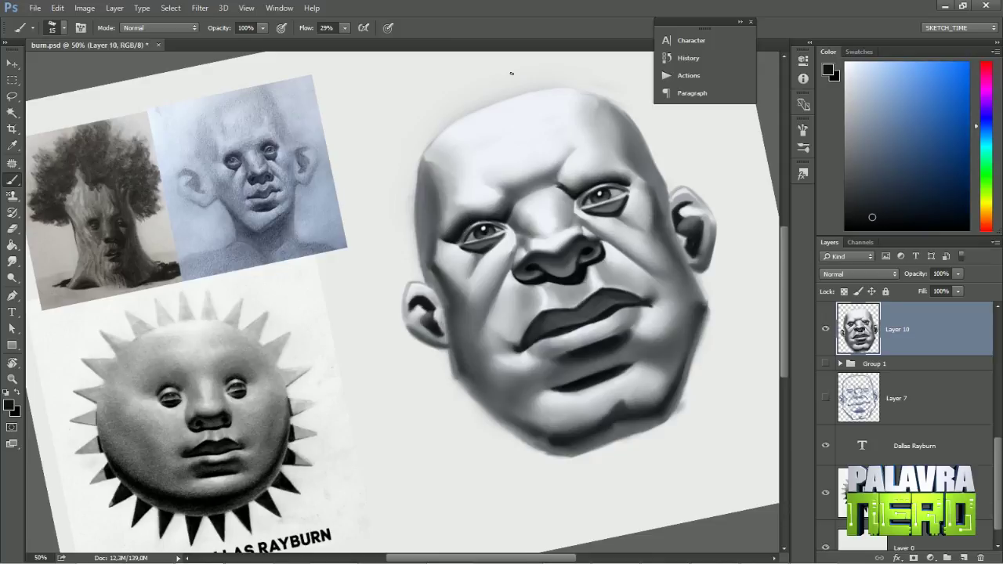
Lighten the nose bridge and the area between the brows with light gray using a 111 px soft round brush.
{"action": "right_click", "coordinate": [527, 166]}
{"action": "left_click", "coordinate": [594, 368]}
{"action": "key", "text": "Return"}
{"action": "key", "text": "x"}
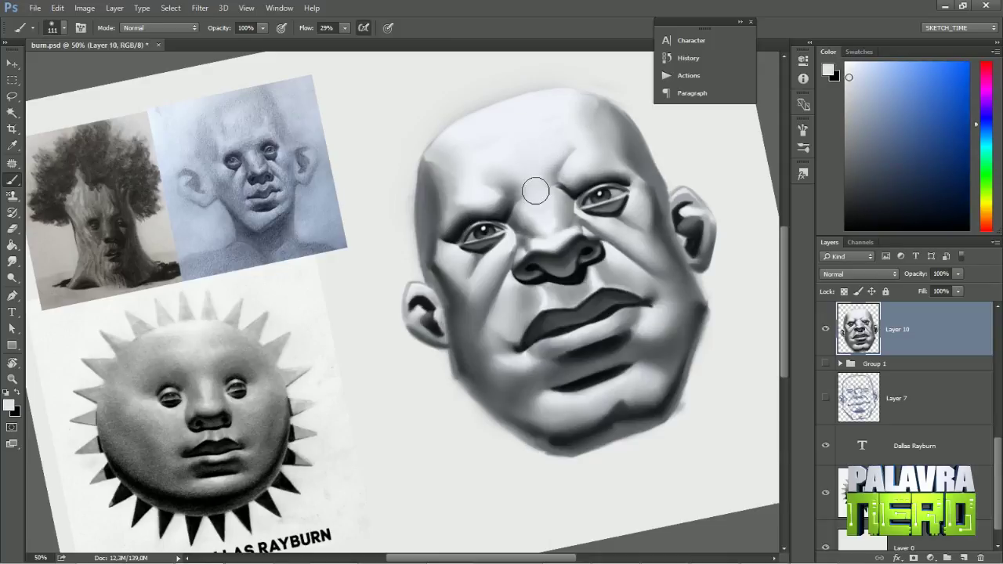
Paint highlights on the nose tip with light gray using a chalk brush at 23 px and smudge them.
{"action": "right_click", "coordinate": [529, 169]}
{"action": "left_click", "coordinate": [564, 301]}
{"action": "key", "text": "Return"}
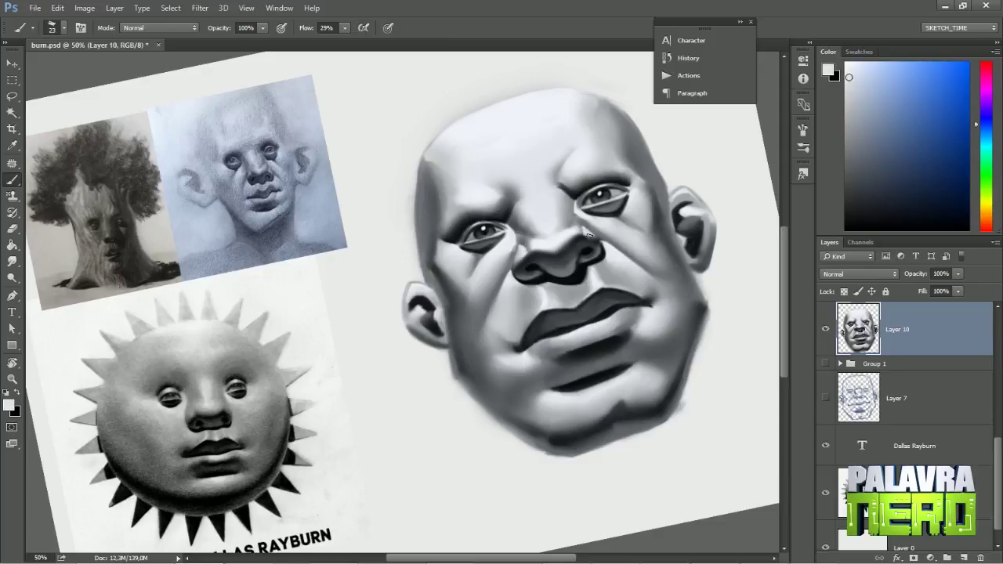
{"action": "left_click", "coordinate": [11, 261]}
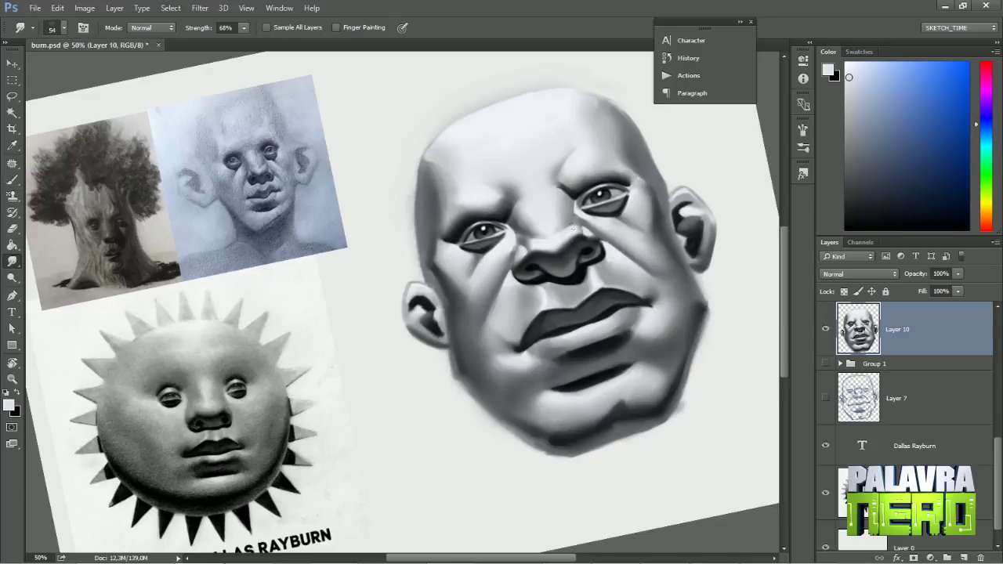
Deepen the shadows around and beneath the nostrils with black using the 23 px chalk brush.
{"action": "key", "text": "b"}
{"action": "key", "text": "Escape"}
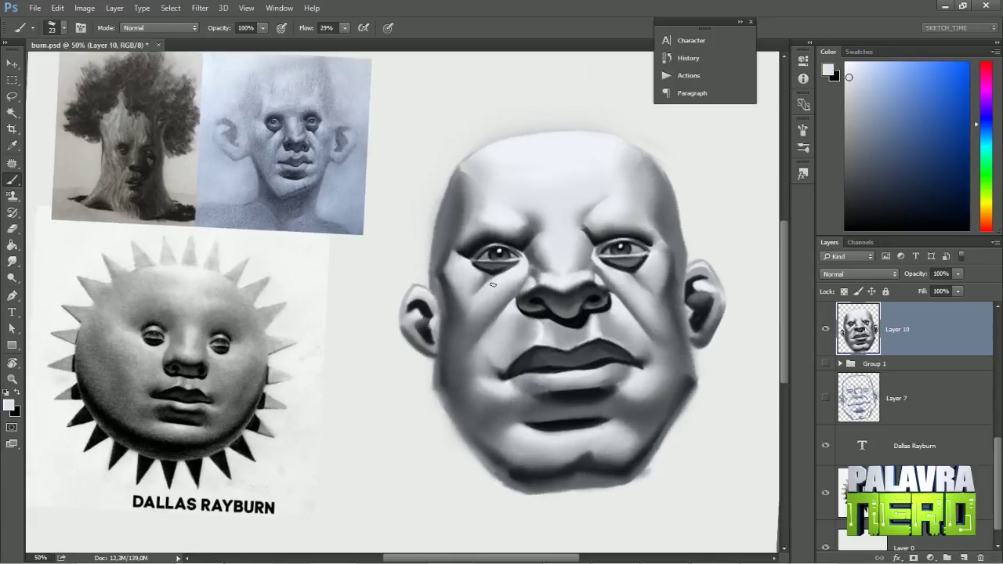
{"action": "key", "text": "x"}
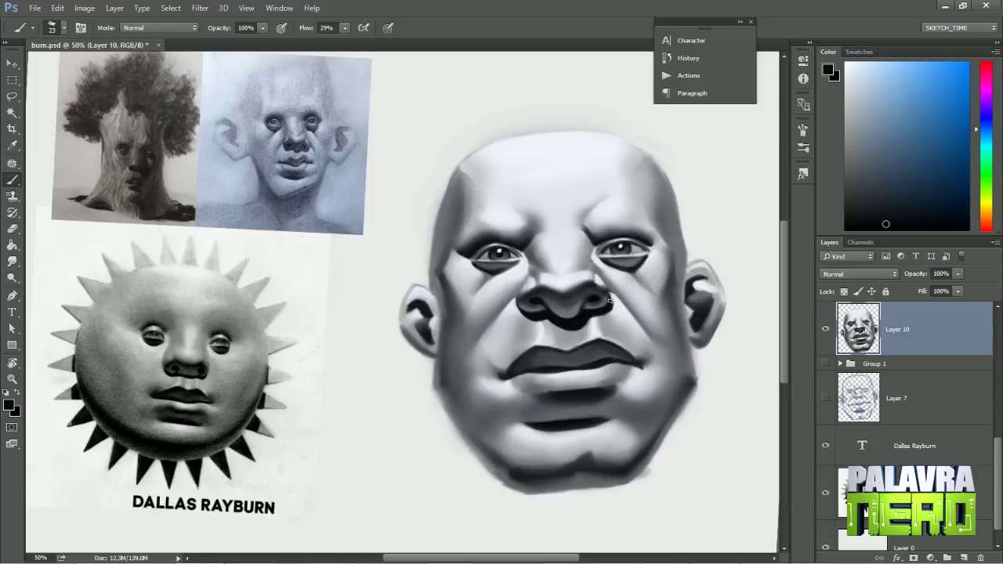
{"action": "key", "text": "x"}
{"action": "key", "text": "x"}
{"action": "key", "text": "r"}
{"action": "mouse_move", "coordinate": [610, 301]}
{"action": "left_mouse_down"}
{"action": "mouse_move", "coordinate": [650, 313]}
{"action": "mouse_move", "coordinate": [507, 270]}
{"action": "left_mouse_up"}
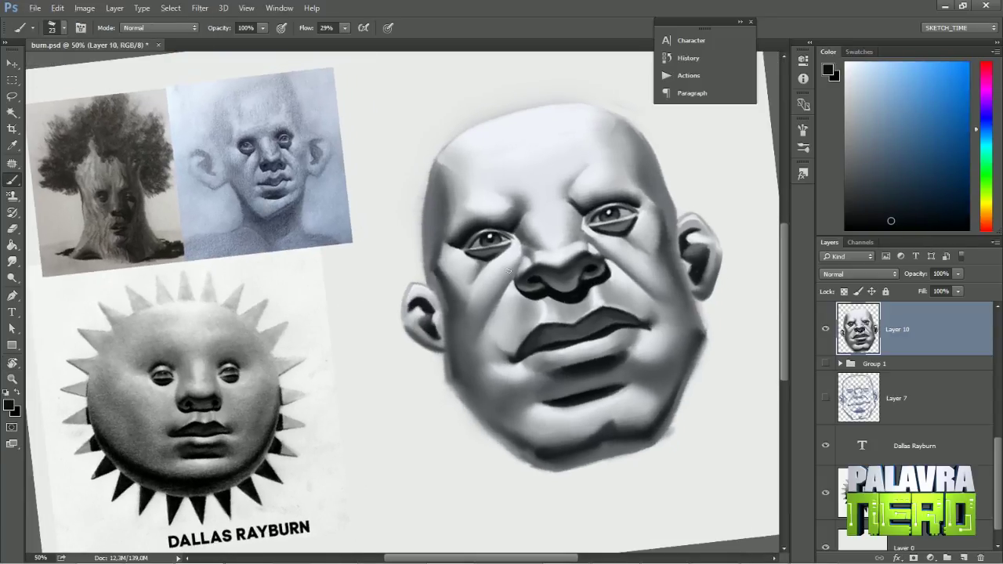
Shade the skin around the mouth corners with a sampled mid gray using the 40 px chalk brush.
{"action": "key", "text": "x"}
{"action": "right_click", "coordinate": [572, 320], "text": "alt+shift"}
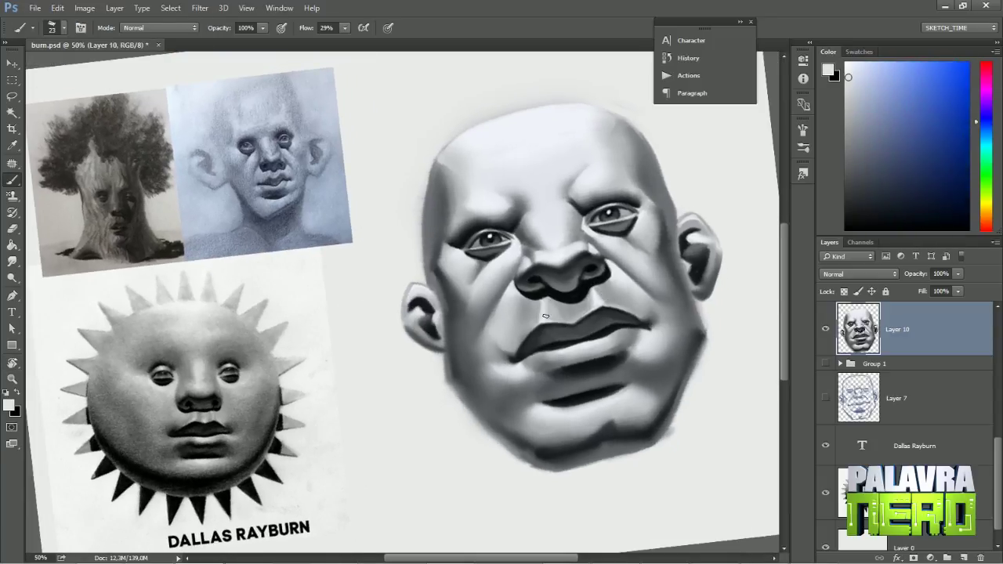
{"action": "key", "text": "r"}
{"action": "left_click_drag", "start_coordinate": [572, 320], "coordinate": [541, 265]}
{"action": "key", "text": "r"}
{"action": "key", "text": "r"}
{"action": "left_click_drag", "start_coordinate": [595, 231], "coordinate": [548, 251]}
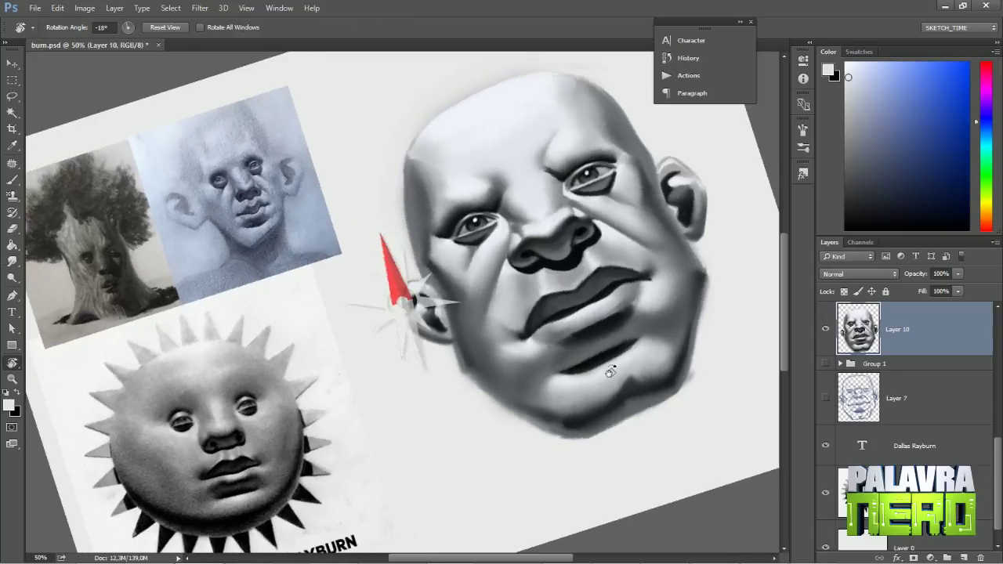
{"action": "key", "text": "b"}
{"action": "right_click", "coordinate": [525, 165]}
{"action": "key", "text": "Escape"}
{"action": "left_click", "coordinate": [517, 354], "text": "alt"}
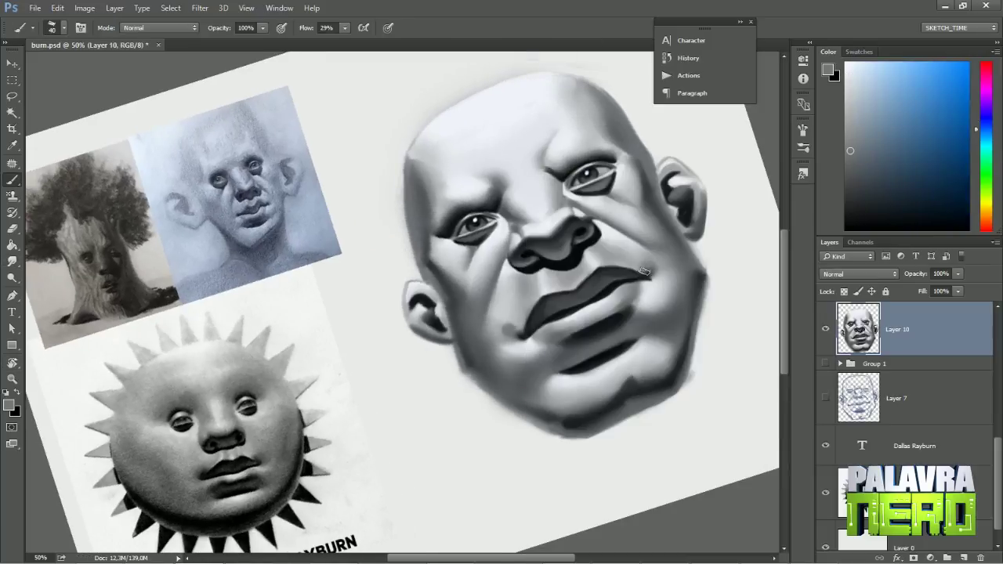
{"action": "key", "text": "r"}
{"action": "key", "text": "b"}
Paint near-white highlights beside both mouth corners and across the chin with the chalk brush, softening them into the surrounding gray.
{"action": "left_click", "coordinate": [517, 313], "text": "alt"}
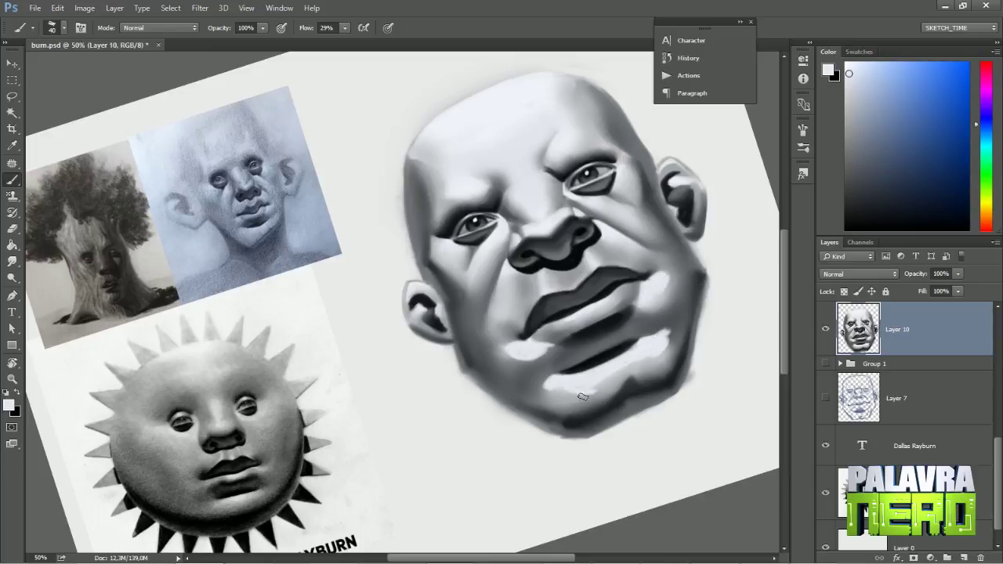
{"action": "left_click_drag", "start_coordinate": [583, 397], "coordinate": [666, 346]}
{"action": "key", "text": "r"}
{"action": "mouse_move", "coordinate": [552, 401]}
{"action": "left_mouse_down"}
{"action": "mouse_move", "coordinate": [607, 384]}
{"action": "mouse_move", "coordinate": [674, 348]}
{"action": "mouse_move", "coordinate": [672, 338]}
{"action": "left_mouse_up"}
{"action": "key", "text": "r"}
{"action": "left_click_drag", "start_coordinate": [682, 264], "coordinate": [604, 470]}
{"action": "right_click", "coordinate": [524, 168]}
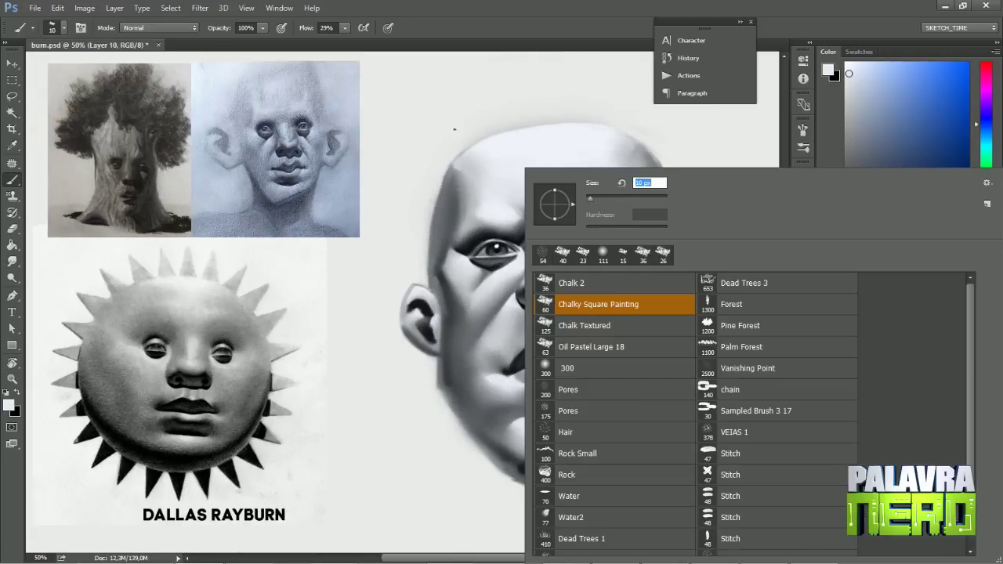
{"action": "key", "text": "Escape"}
{"action": "right_click", "coordinate": [524, 168]}
{"action": "key", "text": "Escape"}
Erase the blurry edges around the skull and temples with a chalk eraser at about 35 px to sharpen the head's outline.
{"action": "key", "text": "e"}
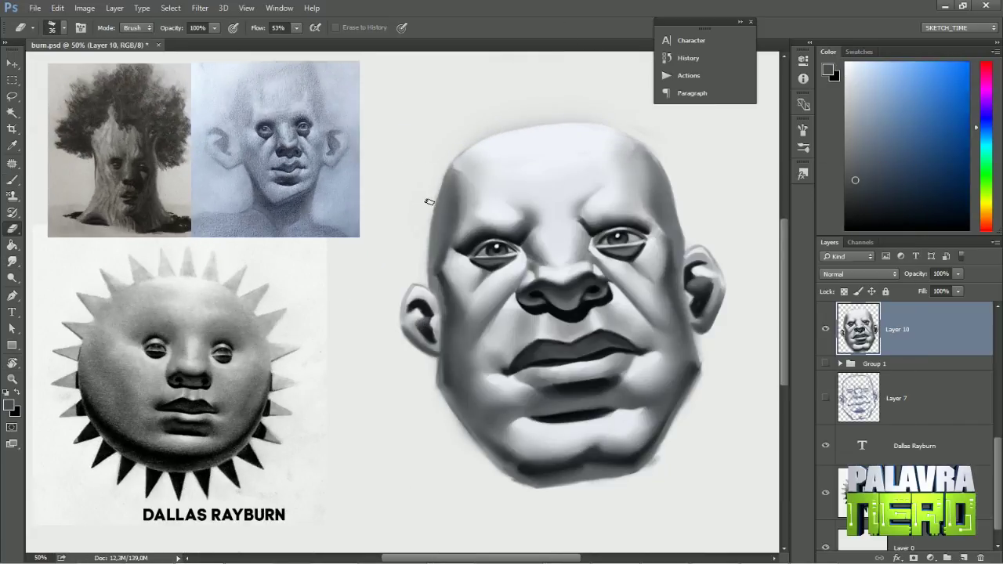
{"action": "mouse_move", "coordinate": [425, 196]}
{"action": "left_mouse_down"}
{"action": "mouse_move", "coordinate": [460, 152]}
{"action": "mouse_move", "coordinate": [609, 123]}
{"action": "mouse_move", "coordinate": [653, 134]}
{"action": "left_mouse_up"}
{"action": "key", "text": "bracketright"}
{"action": "key", "text": "bracketright"}
{"action": "key", "text": "bracketright"}
{"action": "key", "text": "bracketright"}
{"action": "key", "text": "bracketright"}
{"action": "right_click", "coordinate": [649, 158]}
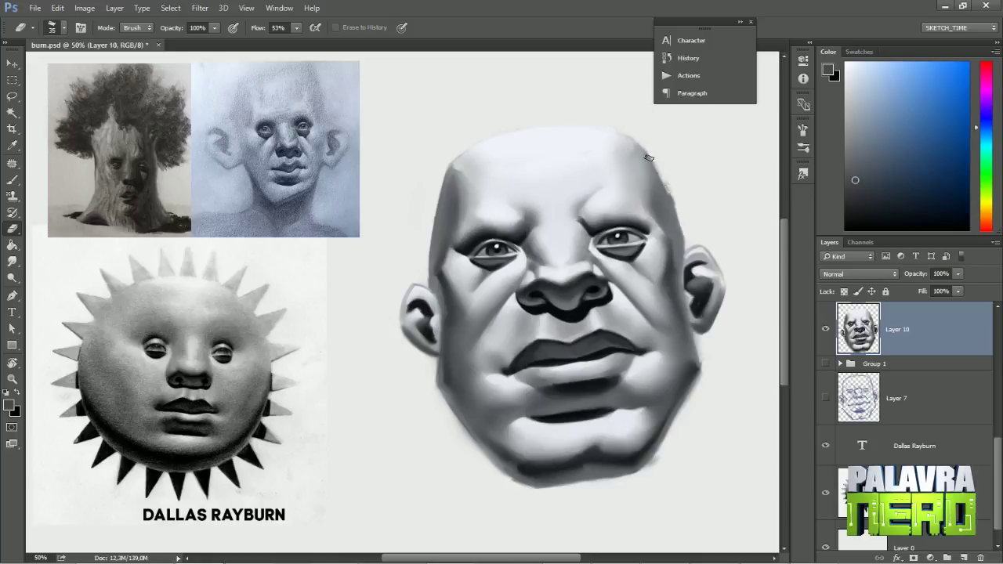
{"action": "left_click_drag", "start_coordinate": [436, 180], "coordinate": [431, 257]}
{"action": "left_click_drag", "start_coordinate": [651, 174], "coordinate": [675, 235]}
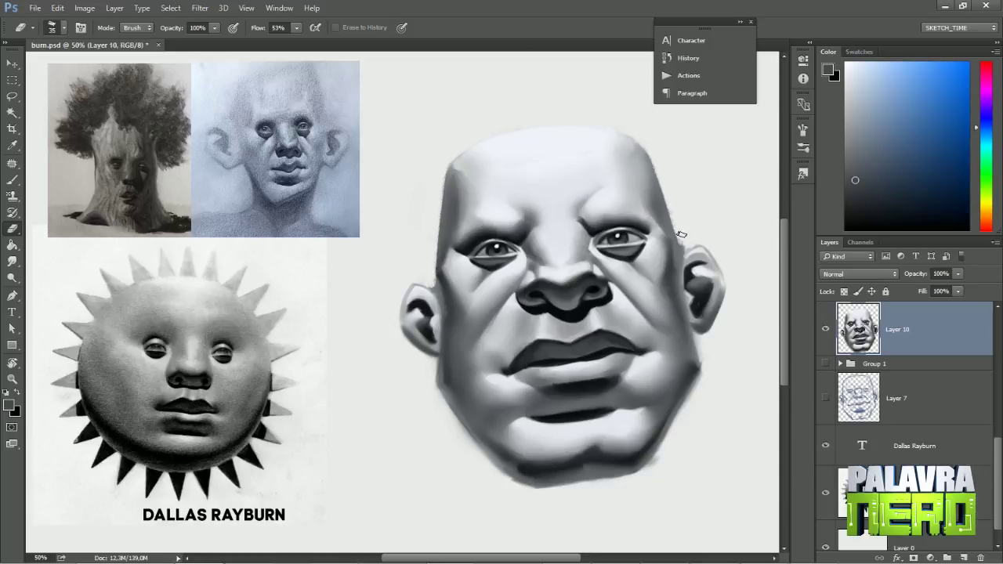
Clean up the outline of the cheeks, jaw and chin with the eraser at 23 px.
{"action": "right_click", "coordinate": [671, 206]}
{"action": "mouse_move", "coordinate": [447, 409]}
{"action": "left_mouse_down"}
{"action": "mouse_move", "coordinate": [671, 380]}
{"action": "mouse_move", "coordinate": [678, 441]}
{"action": "mouse_move", "coordinate": [708, 314]}
{"action": "left_mouse_up"}
{"action": "key", "text": "r"}
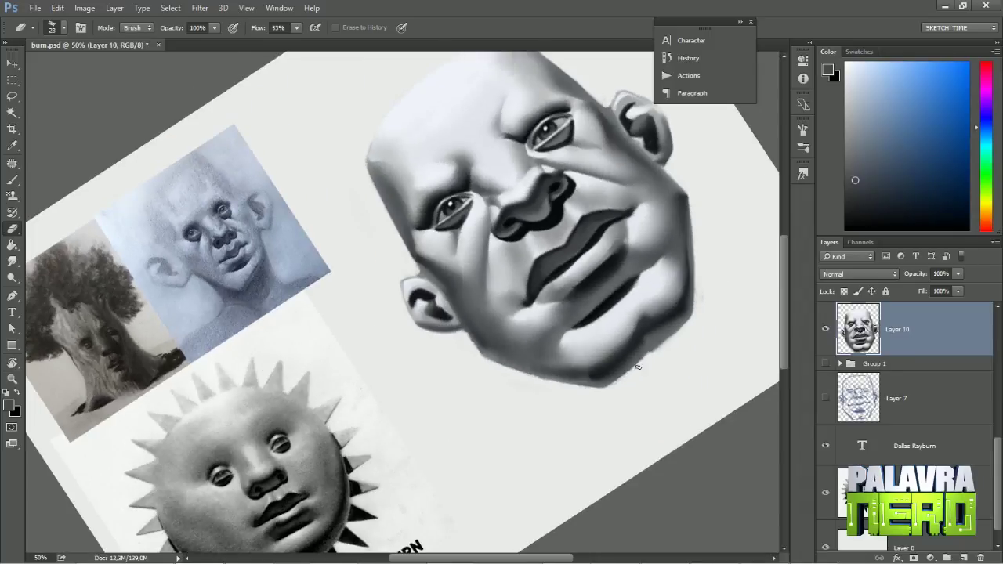
{"action": "key", "text": "Escape"}
Touch up the sides of the face and both ears with sampled grays using the chalk brush at 37 px.
{"action": "key", "text": "b"}
{"action": "right_click", "coordinate": [421, 188]}
{"action": "key", "text": "Return"}
{"action": "right_click", "coordinate": [407, 188]}
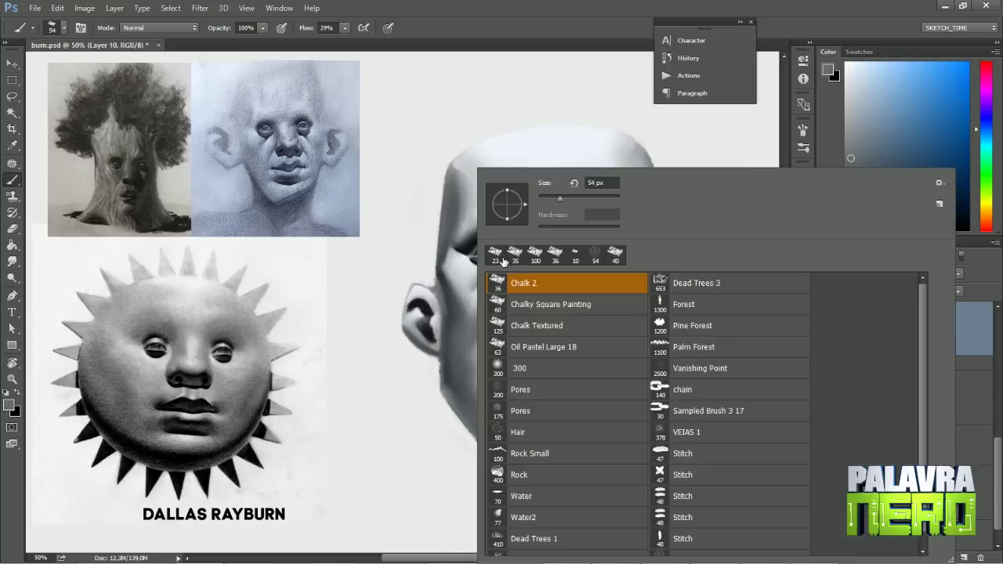
{"action": "key", "text": "Return"}
{"action": "left_click", "coordinate": [461, 301], "text": "alt"}
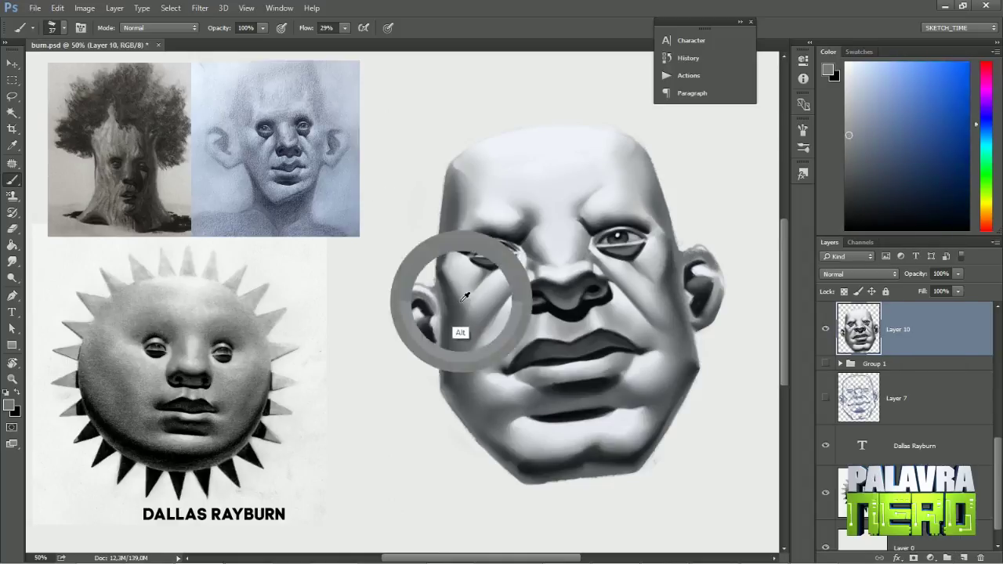
{"action": "left_click", "coordinate": [409, 321], "text": "alt"}
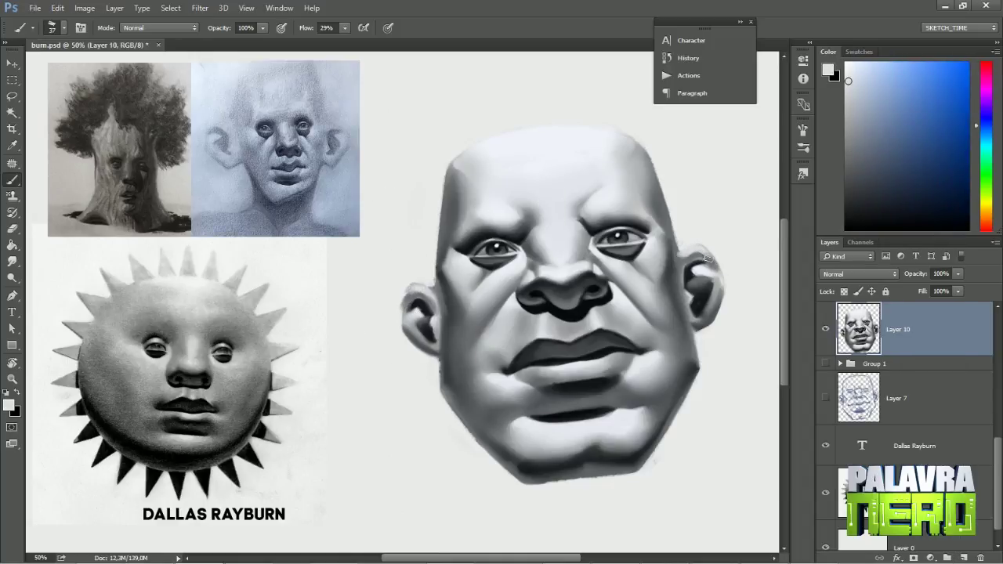
{"action": "key", "text": "r"}
{"action": "key", "text": "b"}
Duplicate the painted head on Layer 10 and rotate the copy clockwise about 5 degrees so the face stands upright.
{"action": "key", "text": "ctrl+minus"}
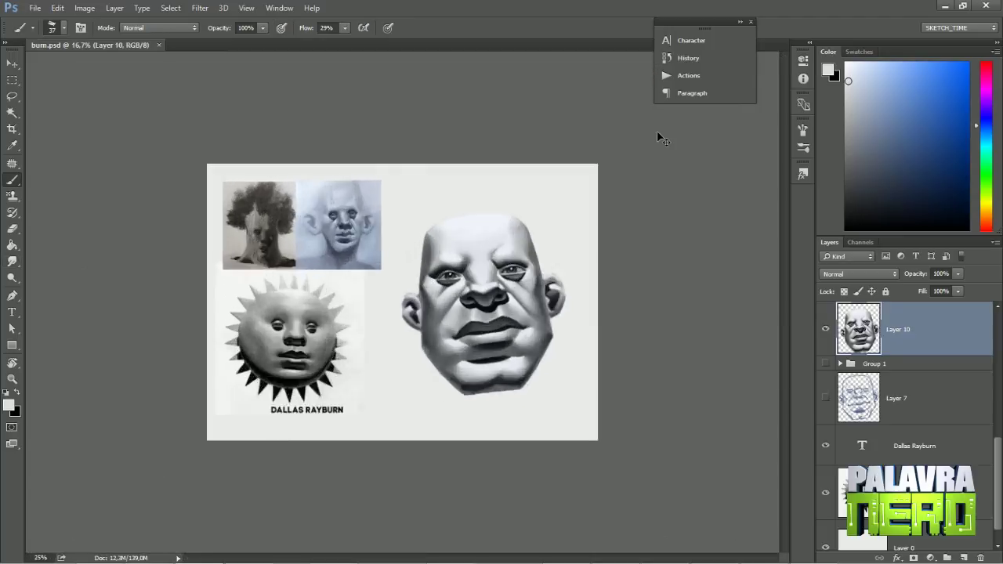
{"action": "key", "text": "ctrl+plus"}
{"action": "key", "text": "ctrl+j"}
{"action": "key", "text": "ctrl+t"}
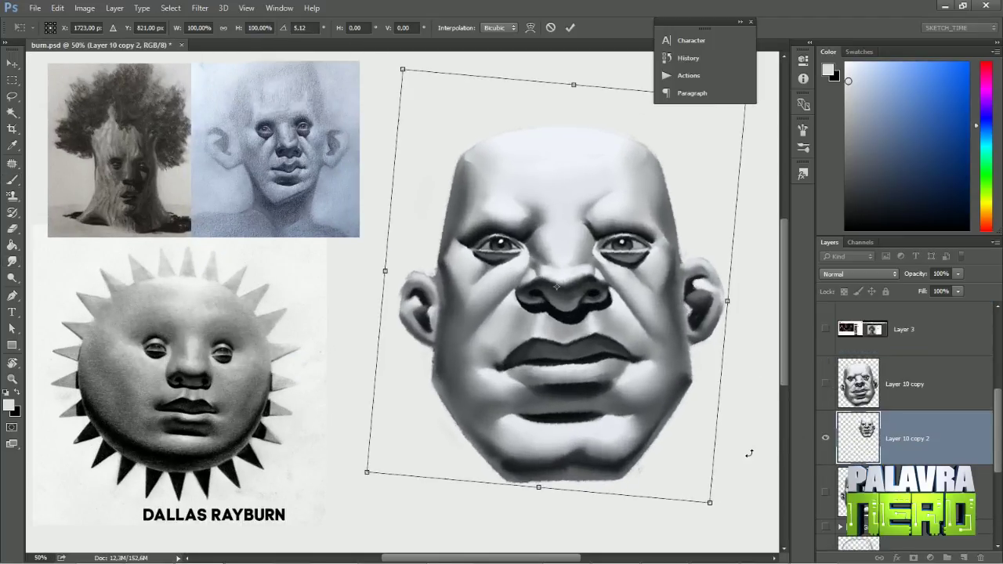
{"action": "key", "text": "Escape"}
{"action": "left_click", "coordinate": [200, 8]}
{"action": "key", "text": "Escape"}
Refine the irises and pupils of both eyes with light gray and black accents using a 9 px brush.
{"action": "key", "text": "ctrl+plus"}
{"action": "key", "text": "bracketleft"}
{"action": "key", "text": "bracketleft"}
{"action": "key", "text": "bracketleft"}
{"action": "key", "text": "bracketleft"}
{"action": "mouse_move", "coordinate": [493, 338]}
{"action": "left_mouse_down"}
{"action": "mouse_move", "coordinate": [479, 243]}
{"action": "mouse_move", "coordinate": [376, 343]}
{"action": "left_mouse_up"}
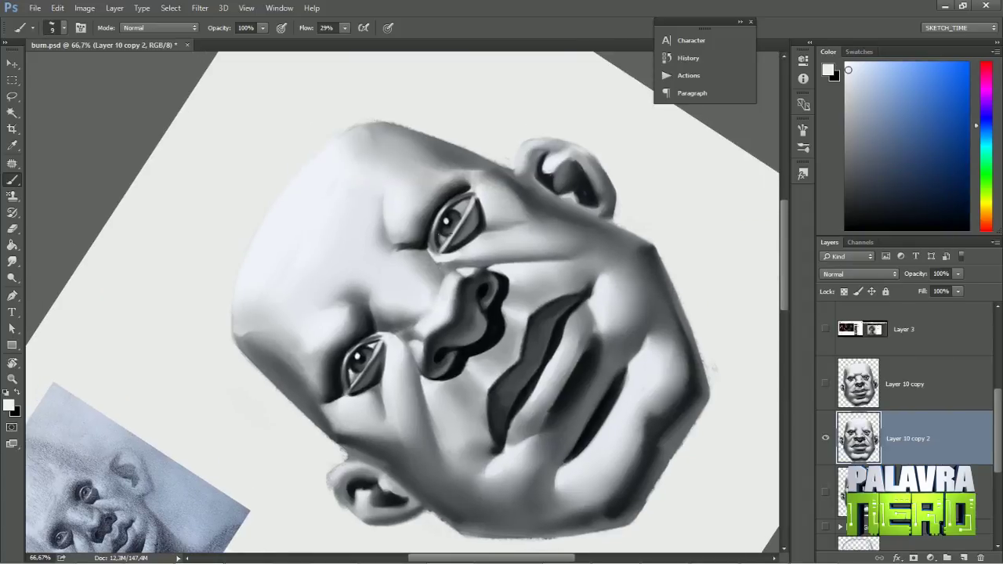
{"action": "left_click", "coordinate": [468, 259], "text": "alt"}
{"action": "left_click", "coordinate": [445, 328], "text": "alt"}
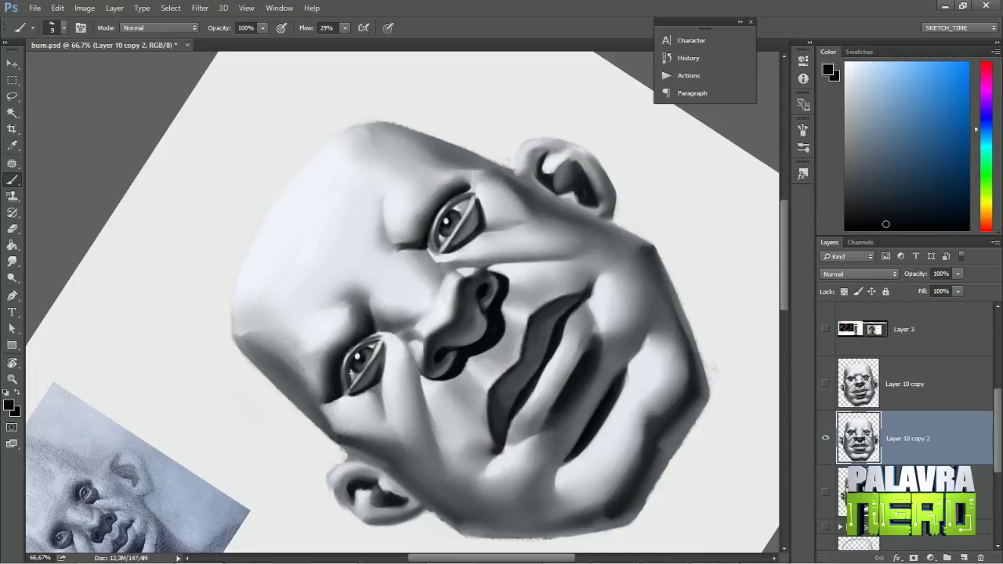
{"action": "left_click", "coordinate": [467, 206], "text": "alt"}
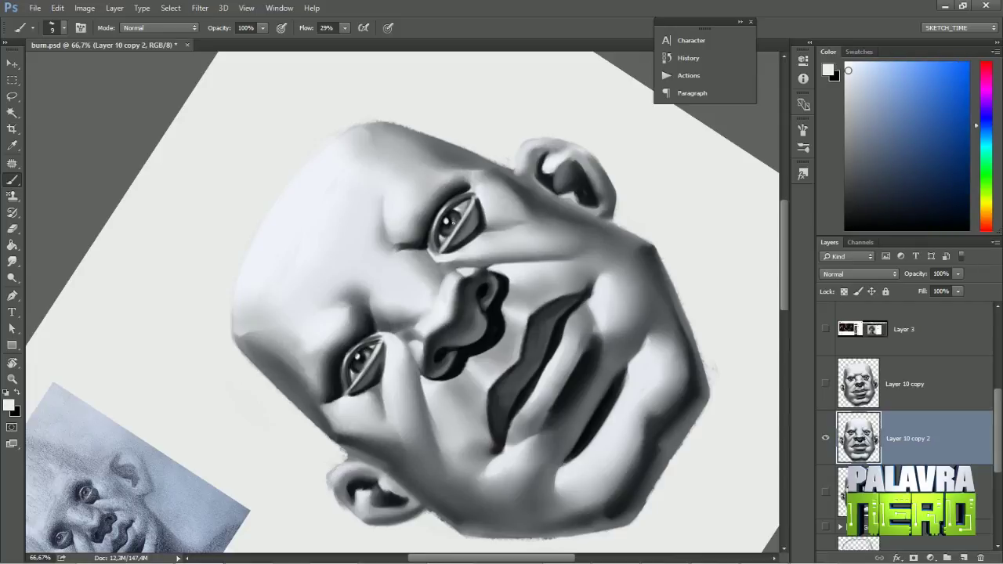
{"action": "left_click", "coordinate": [451, 222], "text": "alt"}
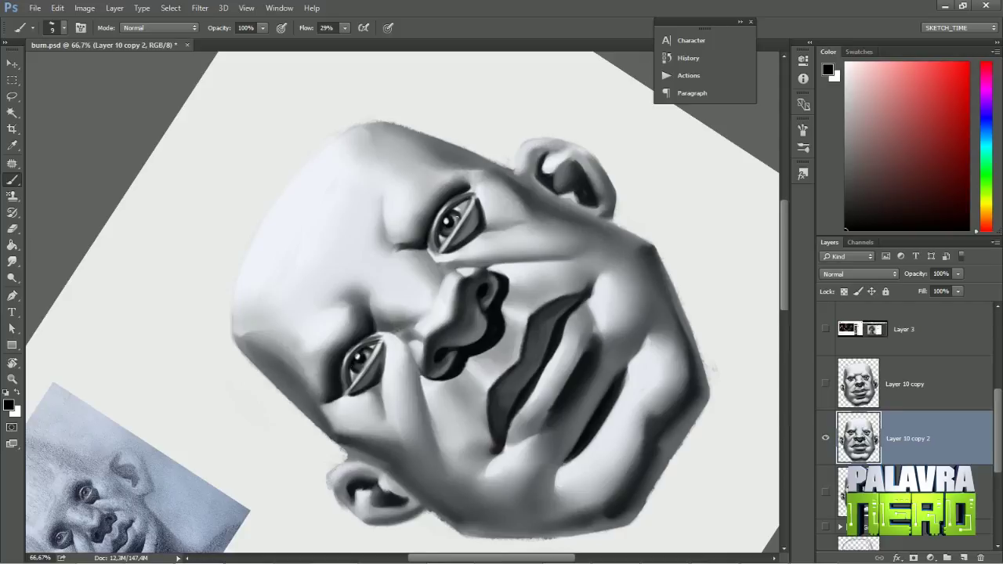
{"action": "key", "text": "r"}
{"action": "key", "text": "ctrl+minus"}
{"action": "left_click_drag", "start_coordinate": [538, 475], "coordinate": [499, 382]}
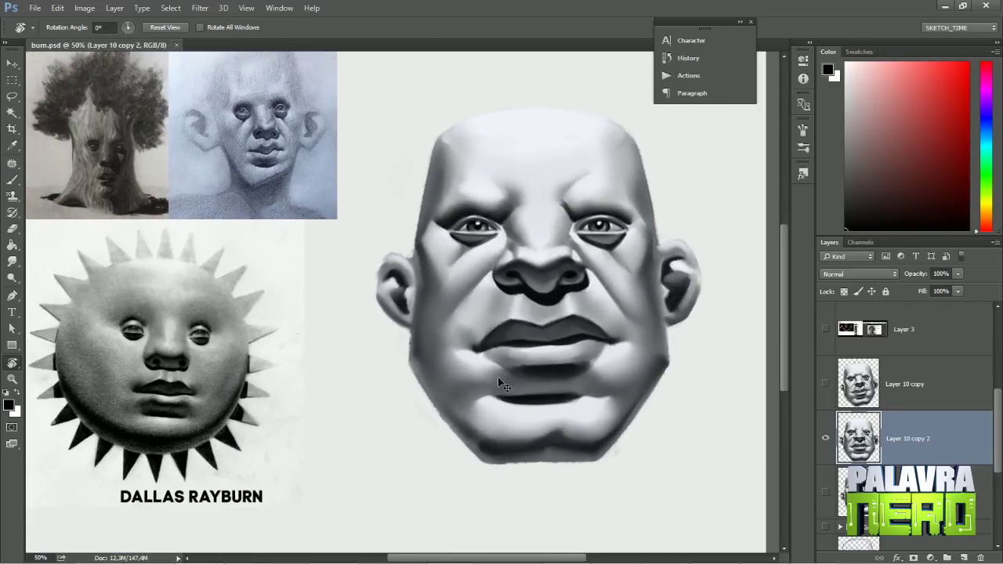
Duplicate the face layer Layer 10 copy 2 and look through the available noise filters.
{"action": "key", "text": "b"}
{"action": "left_click", "coordinate": [200, 8]}
{"action": "key", "text": "Escape"}
{"action": "key", "text": "ctrl+j"}
{"action": "left_click", "coordinate": [200, 8]}
{"action": "mouse_move", "coordinate": [256, 183]}
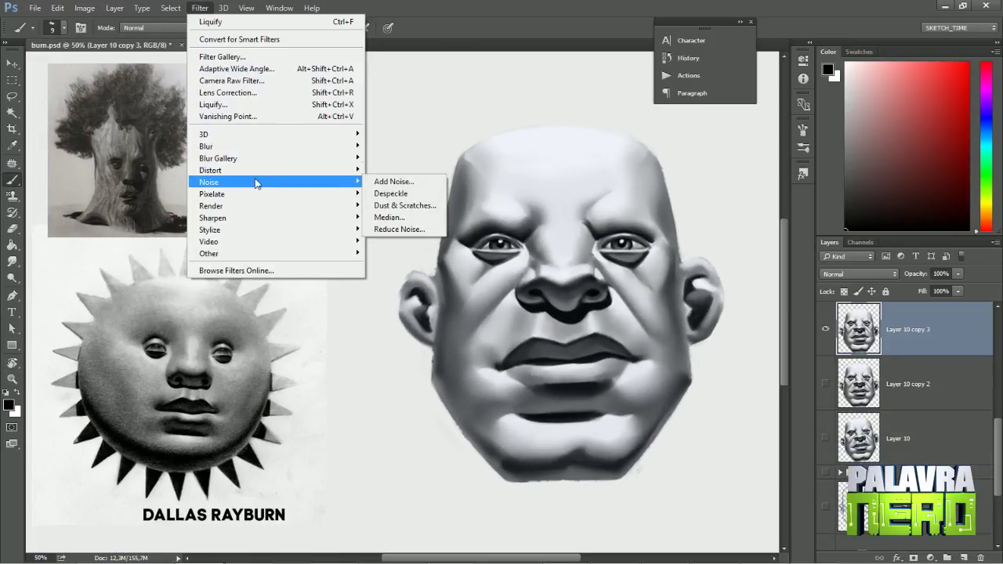
{"action": "key", "text": "Escape"}
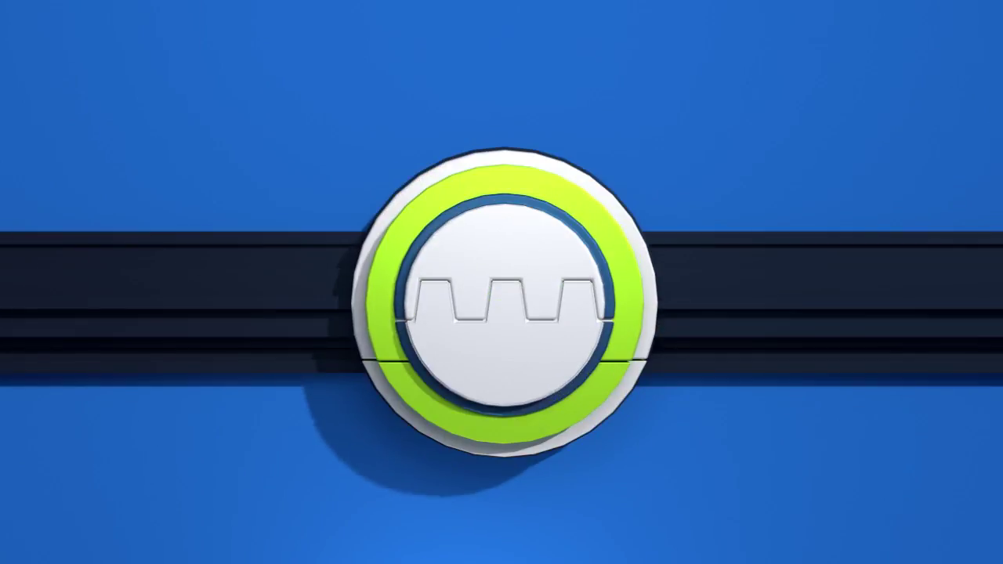